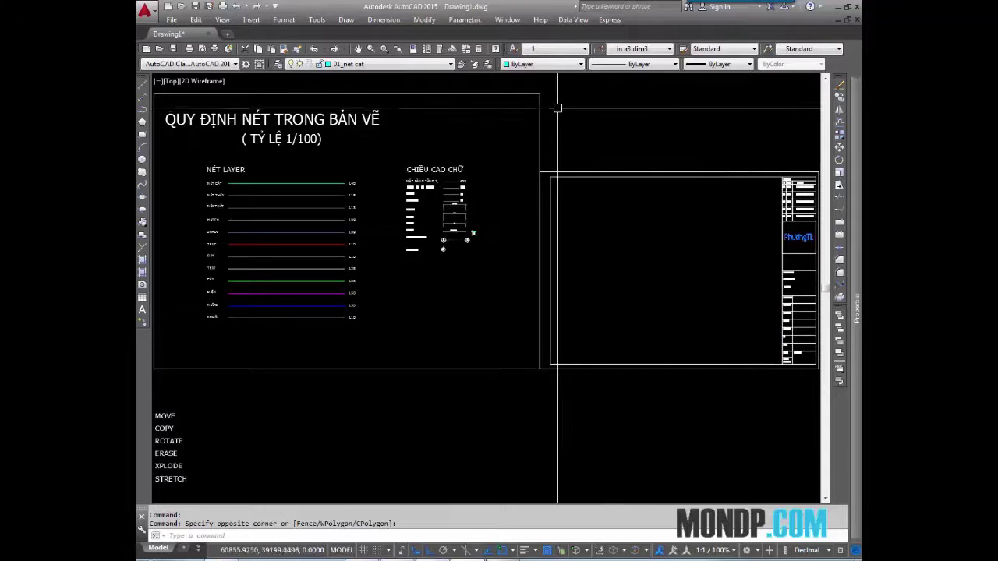
- Pan and zoom around the sheet to bring the command word list to the centre of the view
scroll(330, 403, "down", 2)
mouse_move(330, 403)
middle_mouse_down()
mouse_move(508, 317)
mouse_move(343, 286)
middle_mouse_up()
scroll(377, 317, "up", 4)
scroll(377, 317, "up", 3)
scroll(488, 304, "down", 5)
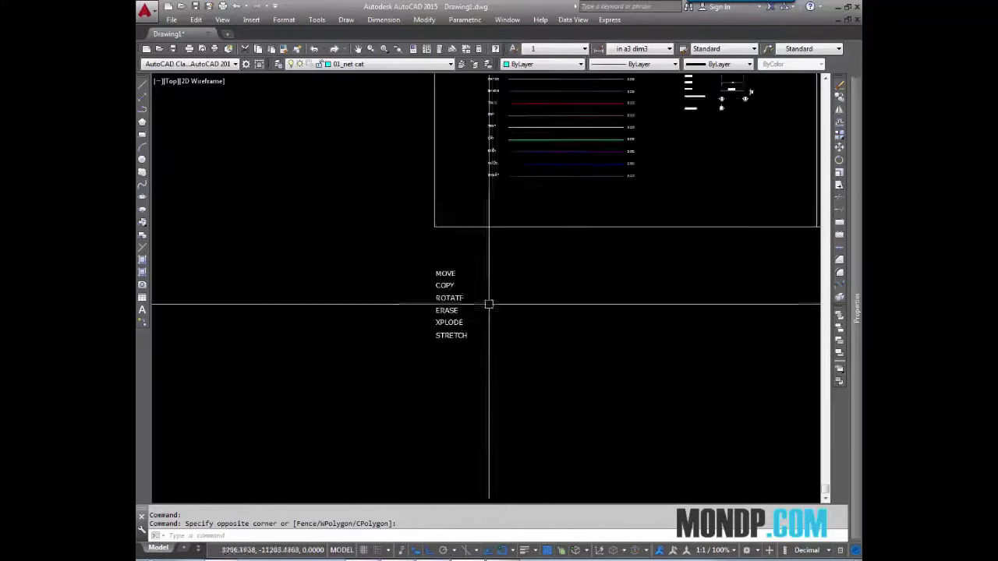
middle_click_drag(489, 304, 419, 361)
scroll(492, 304, "down", 4)
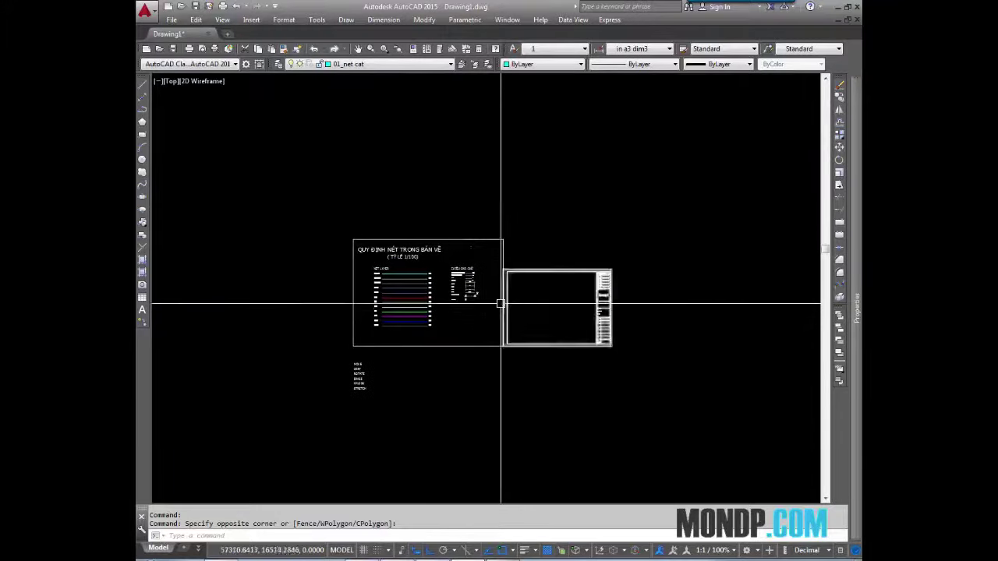
scroll(500, 303, "up", 2)
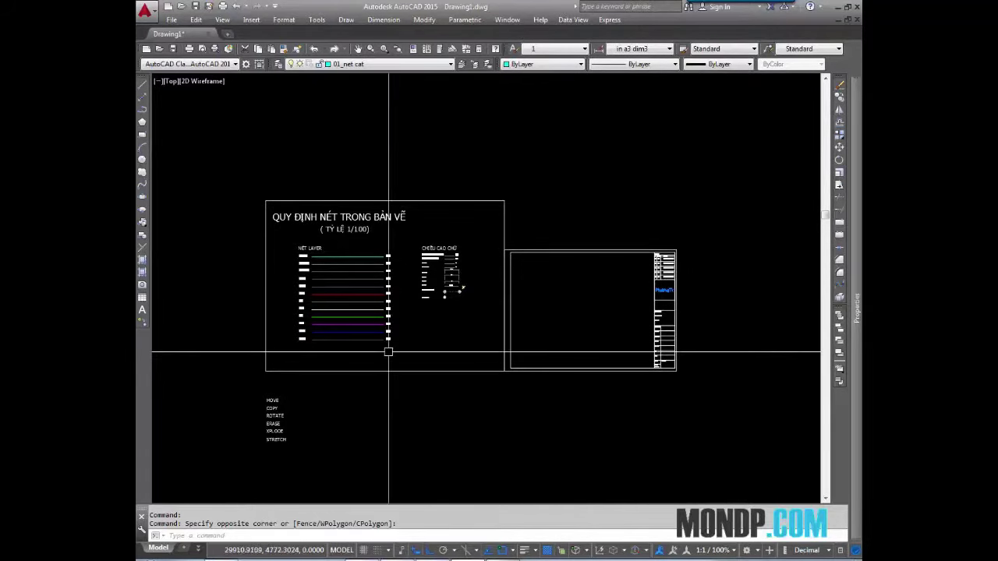
middle_click_drag(442, 381, 460, 314)
scroll(314, 323, "up", 2)
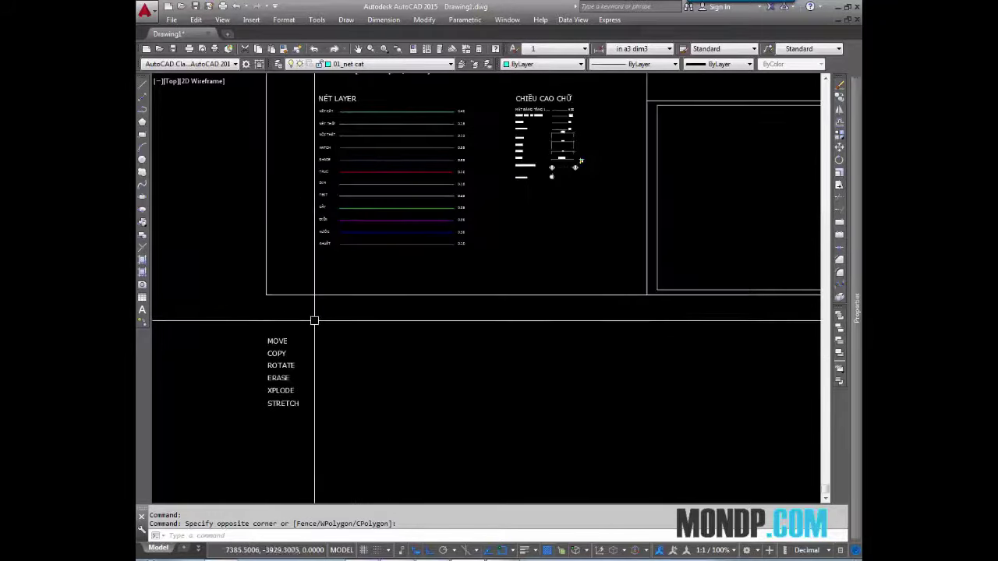
mouse_move(314, 323)
middle_mouse_down()
mouse_move(446, 267)
mouse_move(422, 271)
mouse_move(431, 233)
middle_mouse_up()
scroll(414, 289, "up", 4)
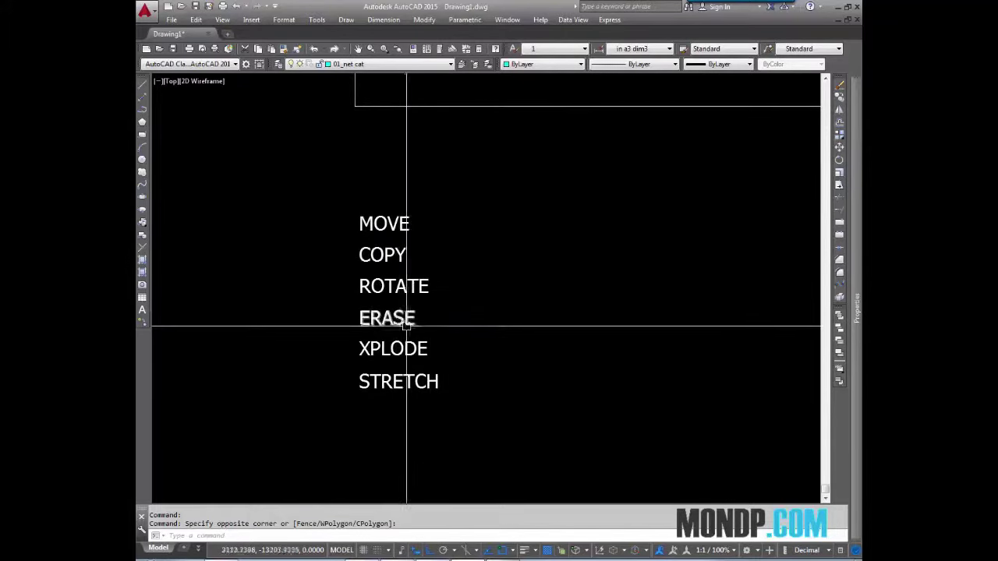
middle_click_drag(456, 341, 450, 312)
scroll(394, 323, "up", 4)
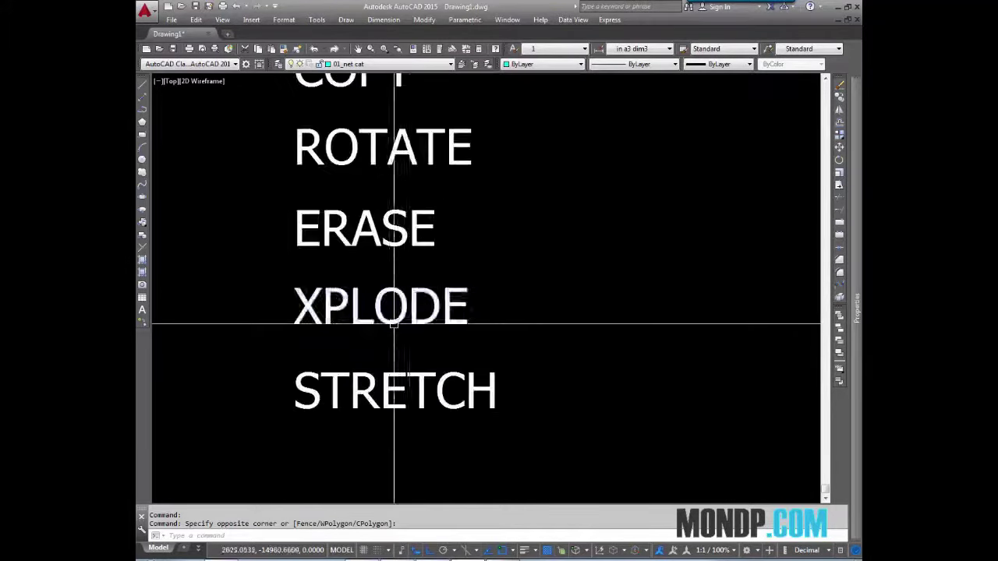
scroll(425, 320, "down", 4)
scroll(517, 296, "down", 2)
scroll(525, 225, "down", 2)
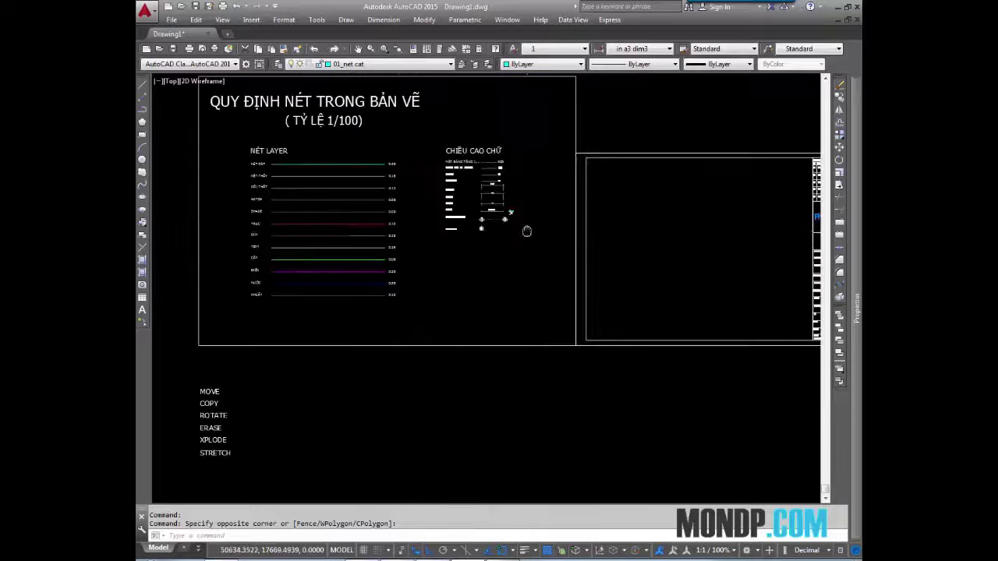
scroll(490, 279, "down", 1)
middle_click_drag(570, 281, 569, 279)
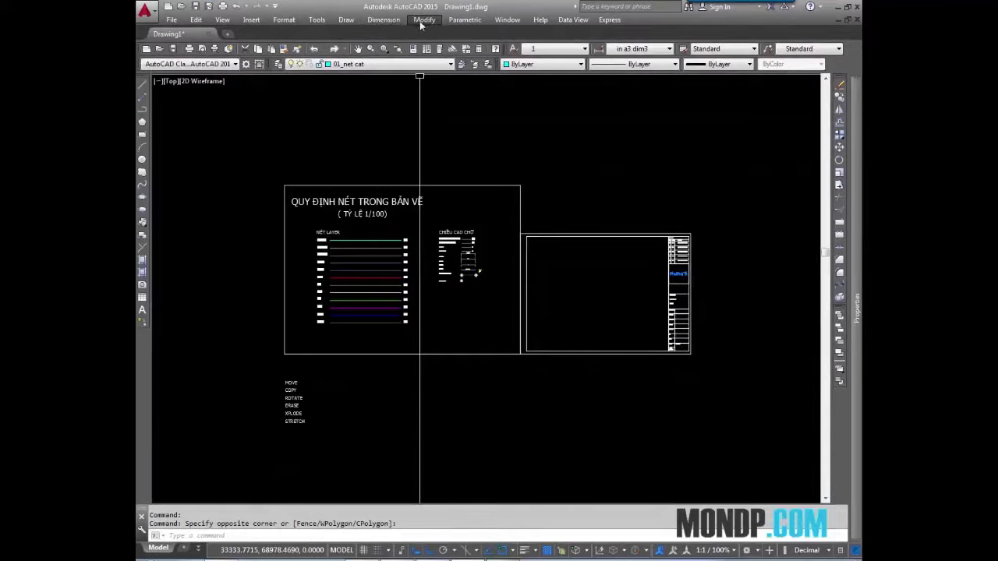
- Open the list of modify commands, then close it again
left_click(421, 22)
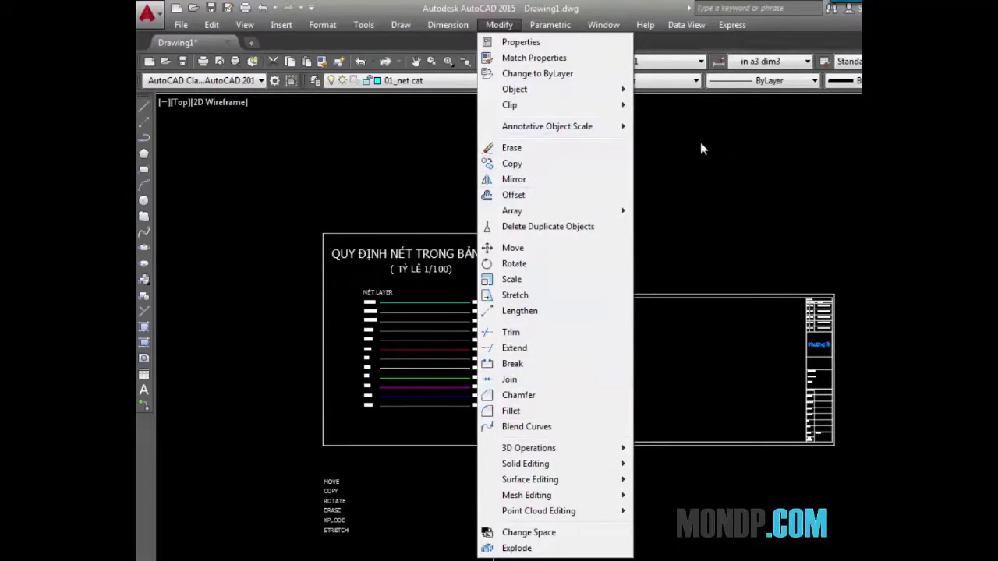
left_click(635, 168)
left_click(588, 188)
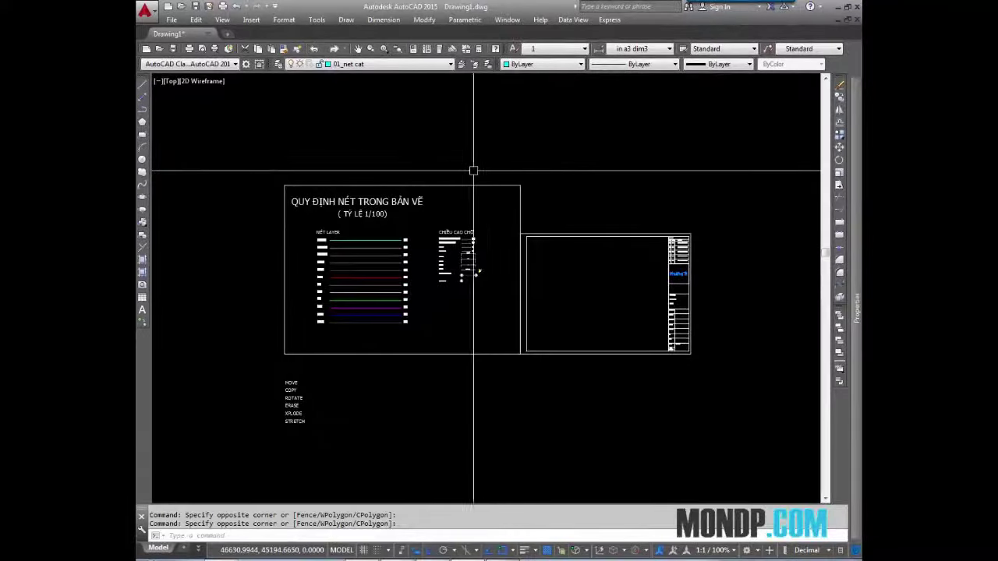
- Re-centre and zoom the view over the text list to make room beside it
mouse_move(428, 268)
middle_mouse_down()
mouse_move(405, 250)
mouse_move(421, 294)
middle_mouse_up()
scroll(352, 319, "up", 5)
scroll(461, 284, "up", 3)
scroll(460, 284, "down", 2)
scroll(421, 294, "down", 3)
scroll(434, 283, "up", 3)
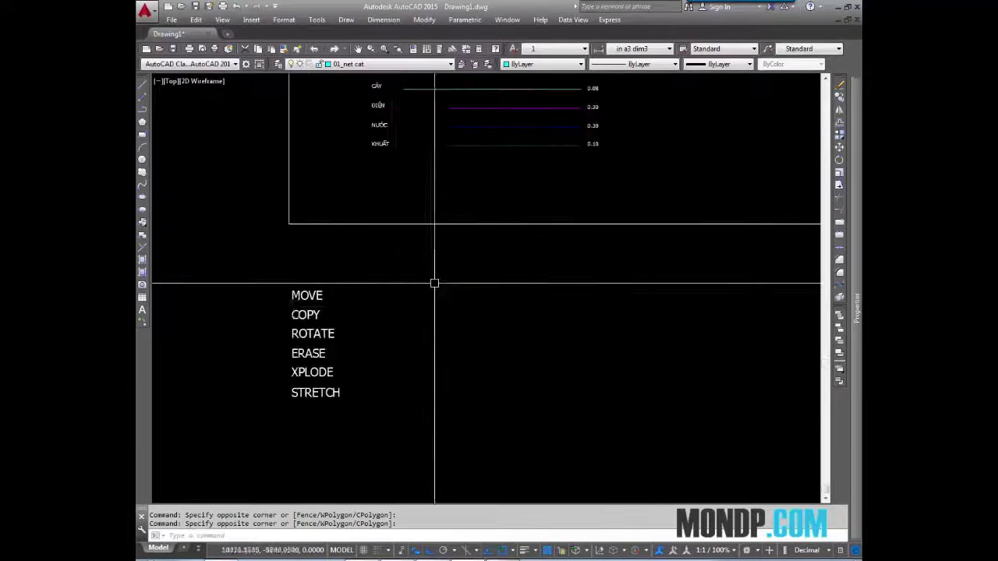
scroll(366, 317, "up", 2)
mouse_move(390, 260)
middle_mouse_down()
mouse_move(408, 287)
mouse_move(445, 250)
mouse_move(428, 288)
middle_mouse_up()
scroll(455, 293, "up", 2)
scroll(441, 232, "down", 2)
middle_click_drag(477, 254, 430, 291)
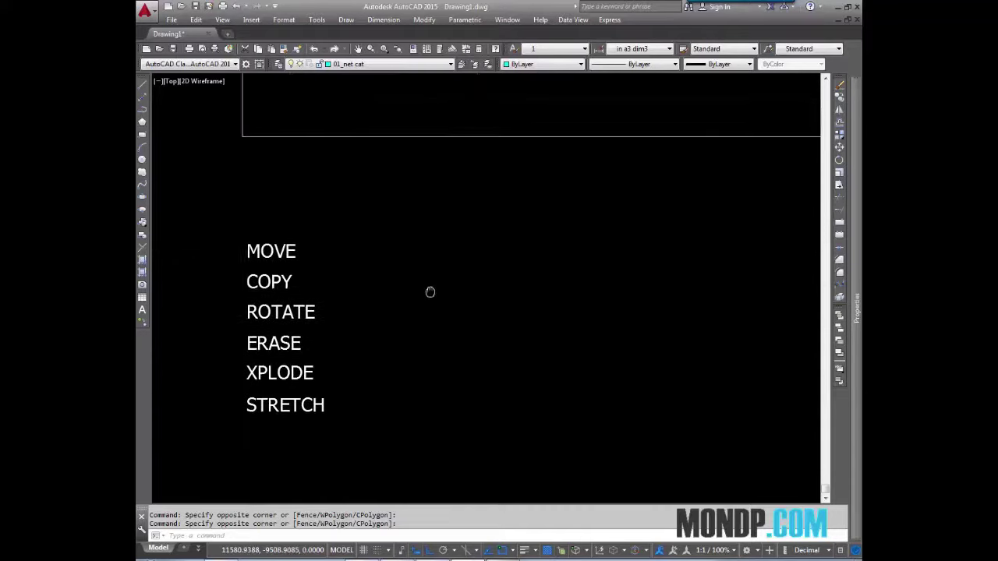
scroll(430, 291, "down", 2)
scroll(444, 297, "down", 1)
scroll(307, 279, "up", 3)
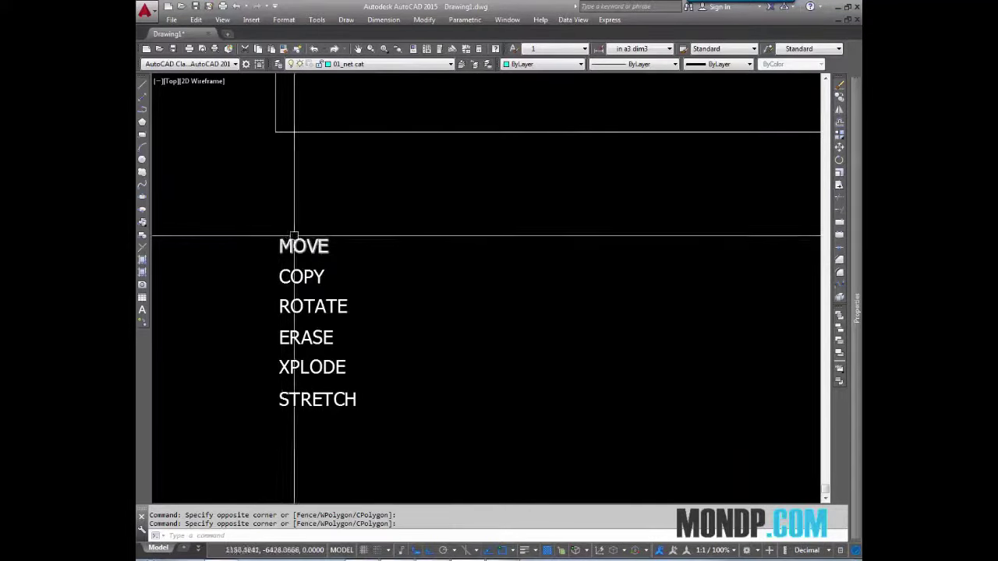
scroll(382, 260, "down", 3)
scroll(428, 296, "up", 3)
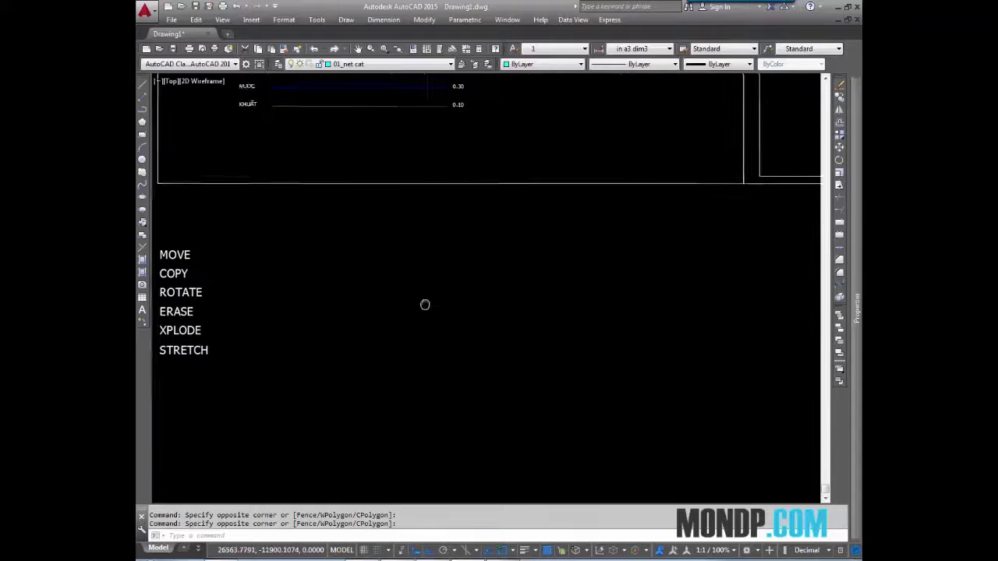
- Draw a small rectangle right of the MOVE–STRETCH list and clear the selection
left_click(354, 266)
left_click(481, 316)
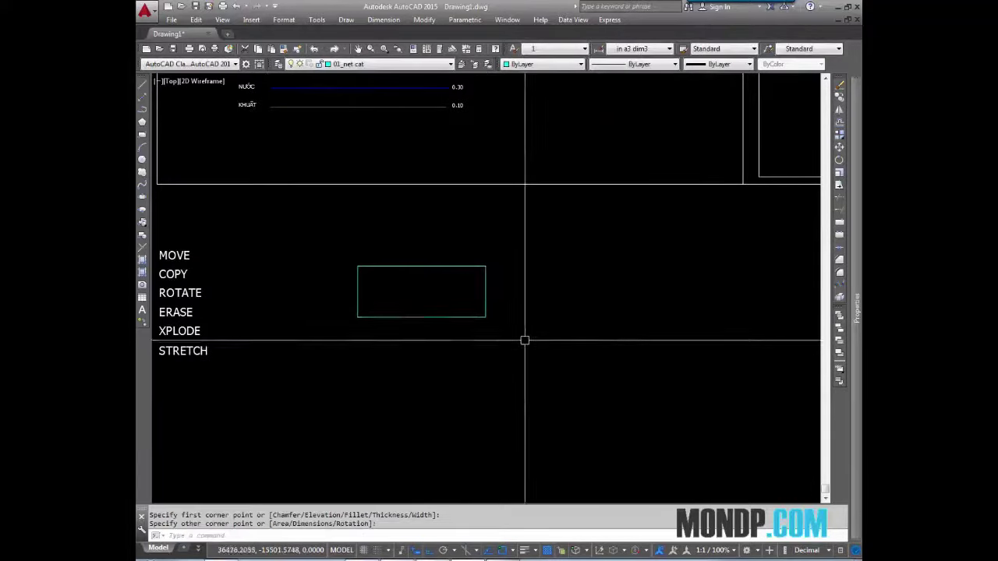
left_click(481, 315)
key("Escape")
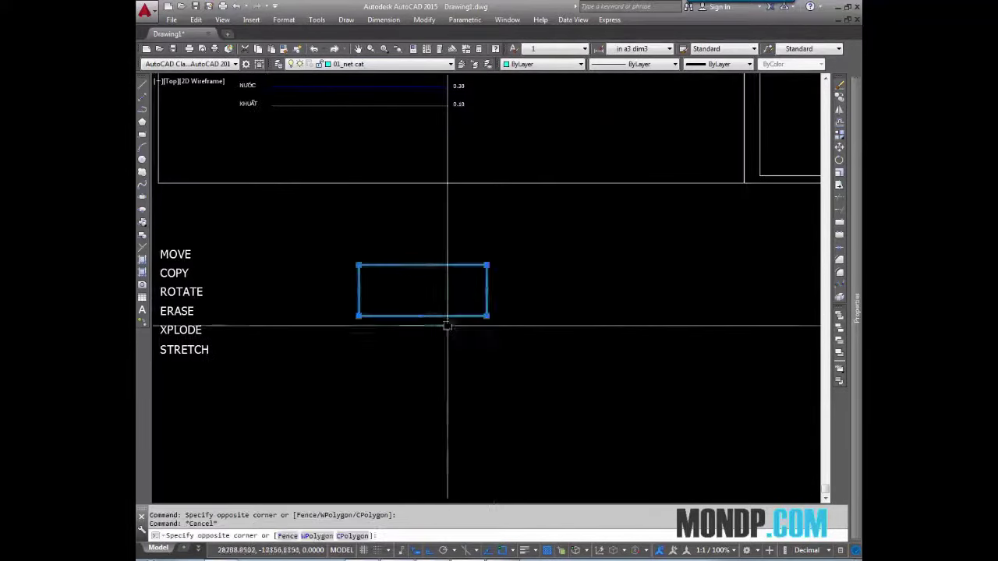
left_click(444, 333)
key("Escape")
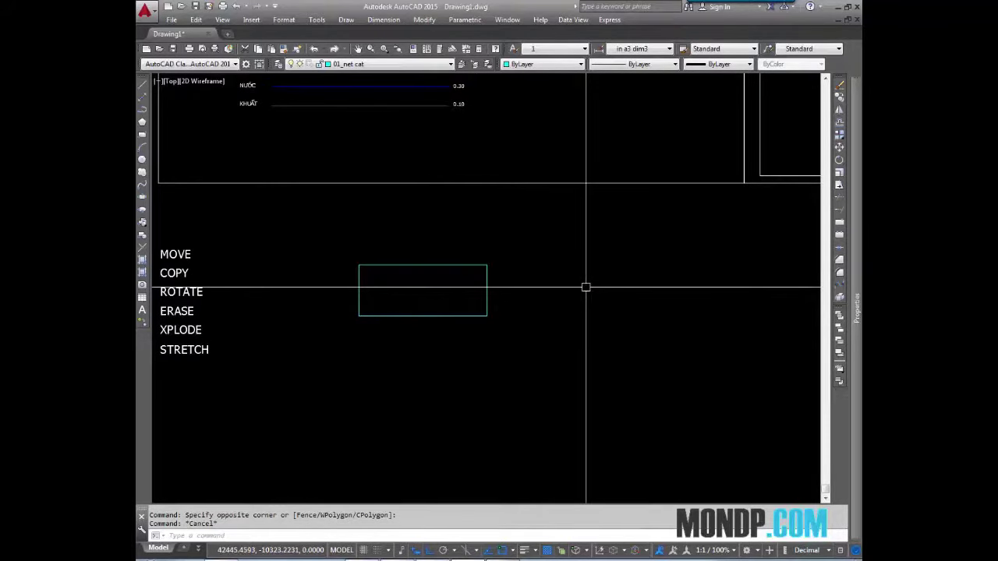
- Move the rectangle further to the right with the M command
type("M")
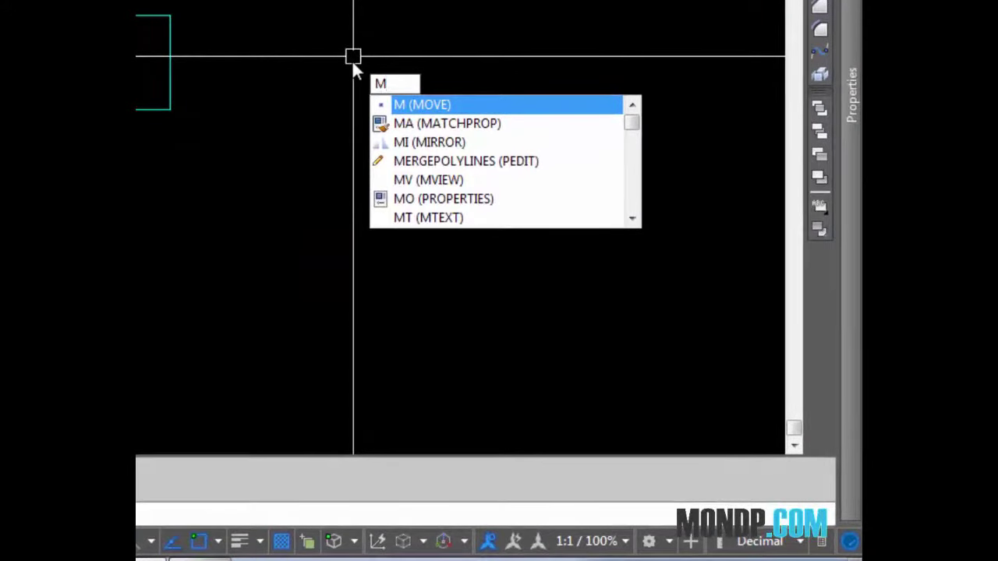
key("Return")
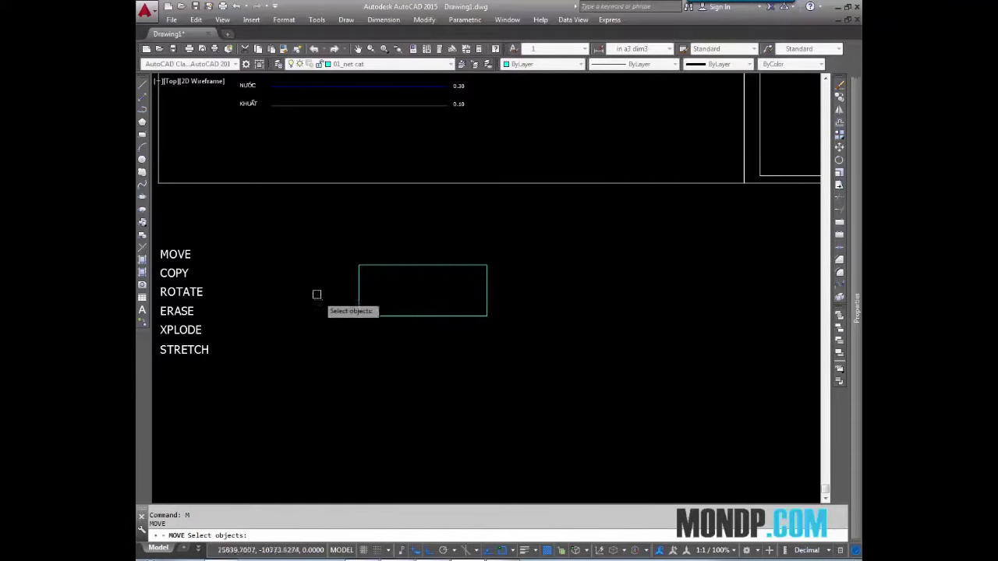
left_click(522, 247)
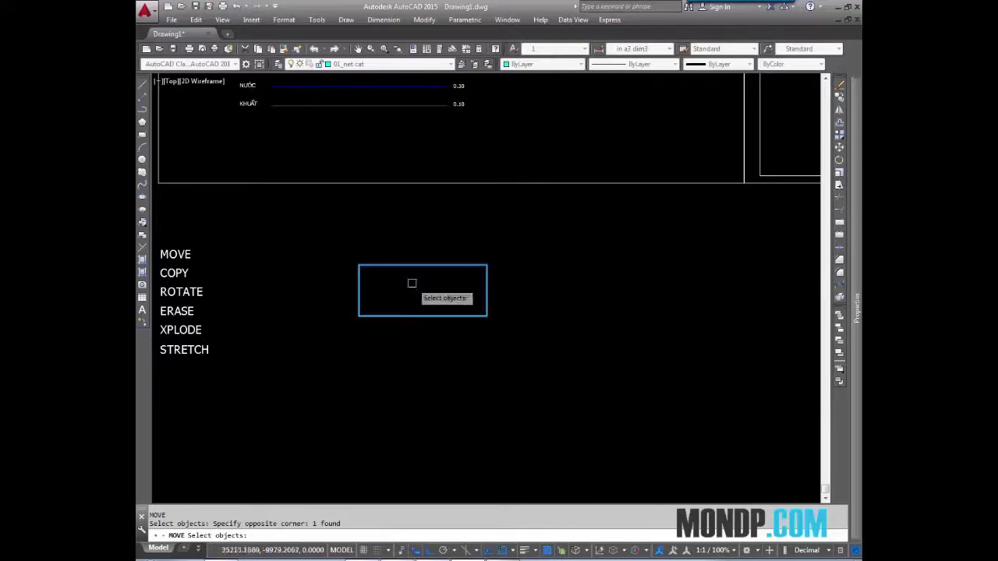
key("Return")
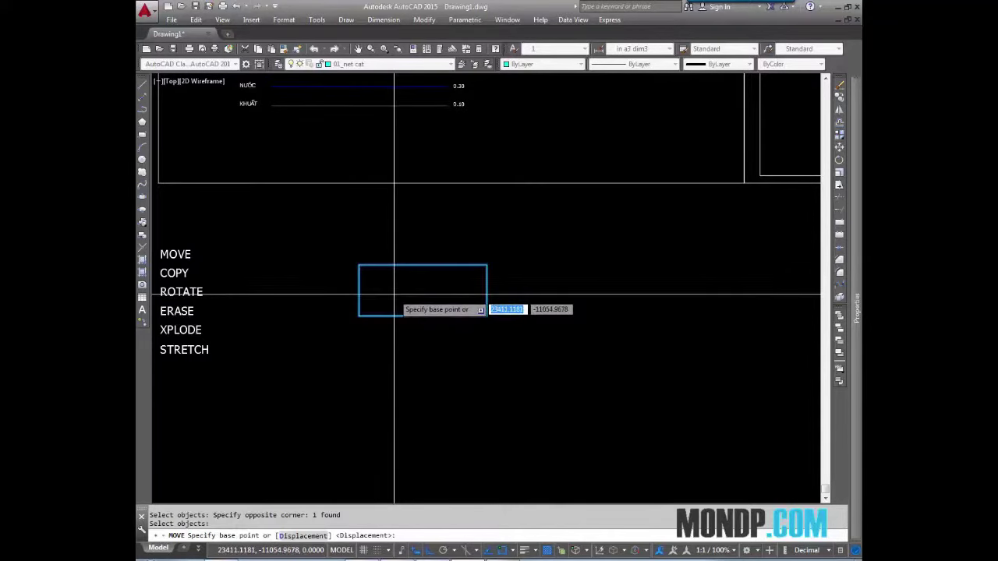
left_click(393, 295)
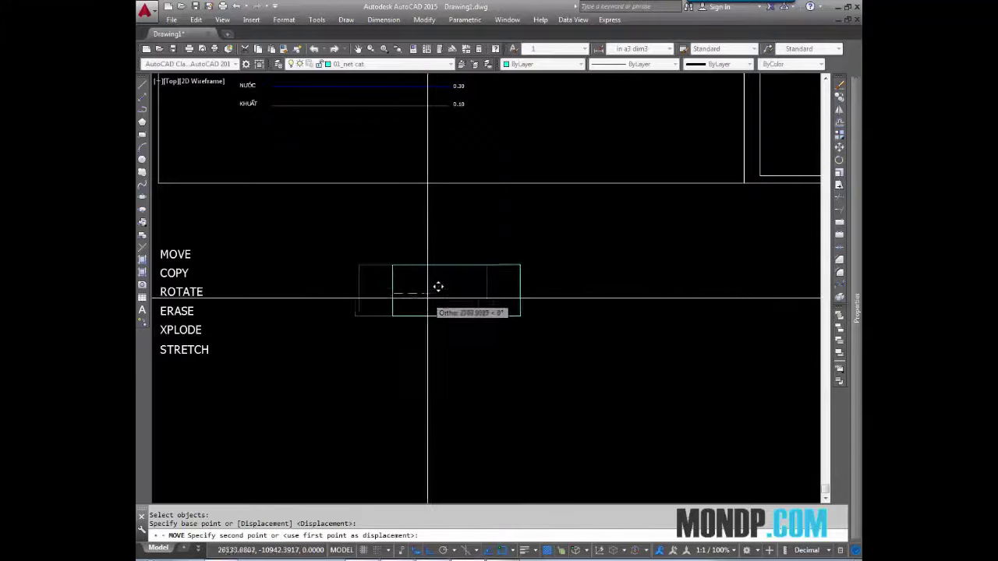
left_click(602, 294)
- Move the rectangle back left so it sits near the command list
scroll(616, 304, "up", 2)
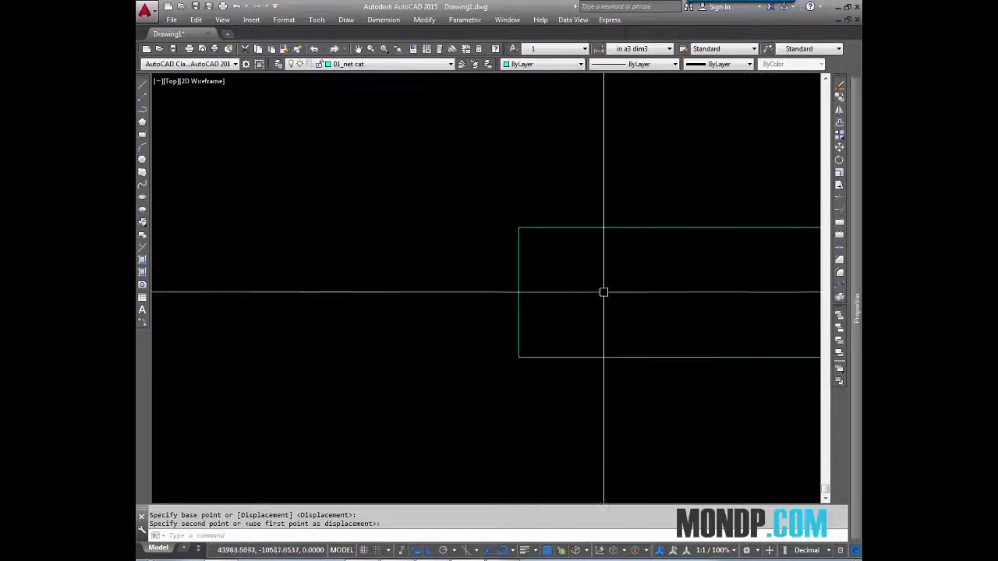
middle_click_drag(603, 290, 461, 305)
scroll(597, 301, "down", 4)
scroll(574, 315, "down", 2)
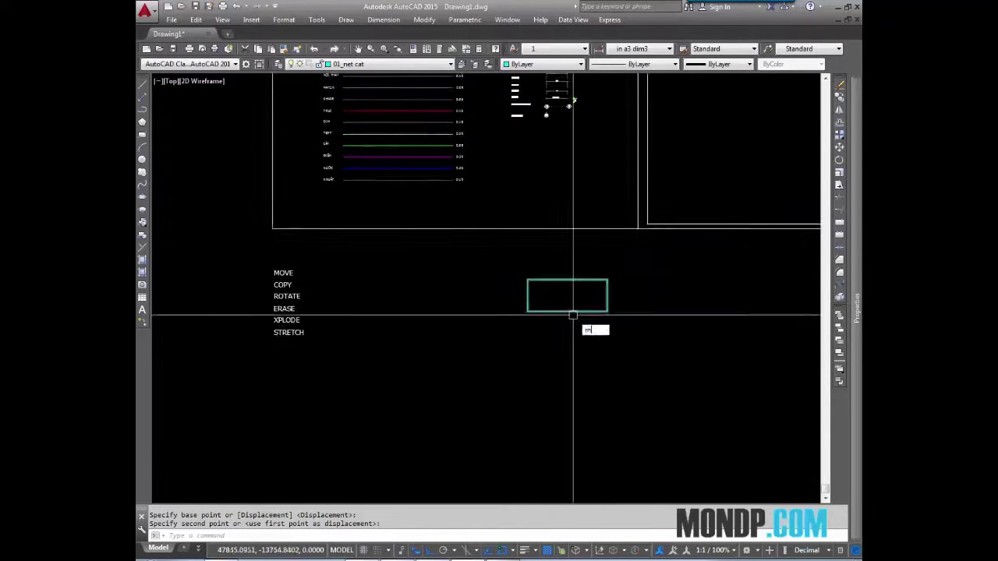
type("m")
key("Return")
left_click_drag(584, 346, 546, 304)
key("Return")
left_click(558, 347)
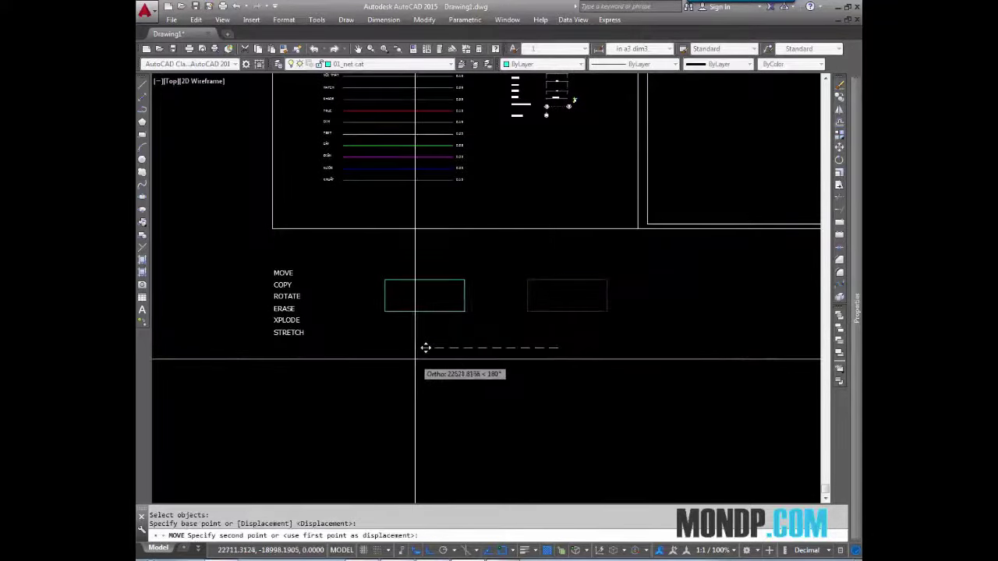
left_click(424, 348)
scroll(387, 301, "up", 2)
scroll(415, 302, "up", 2)
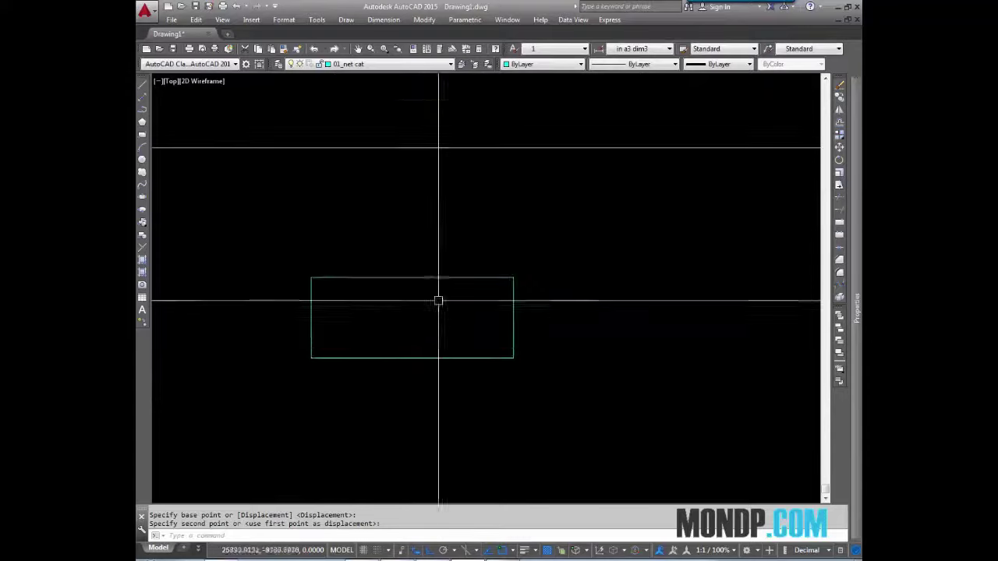
scroll(439, 299, "down", 4)
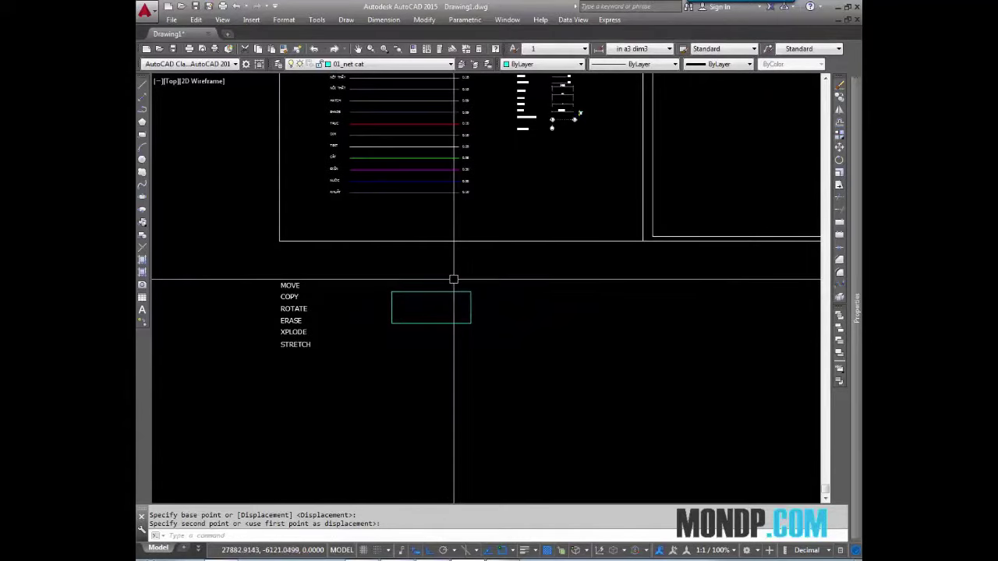
scroll(489, 278, "up", 2)
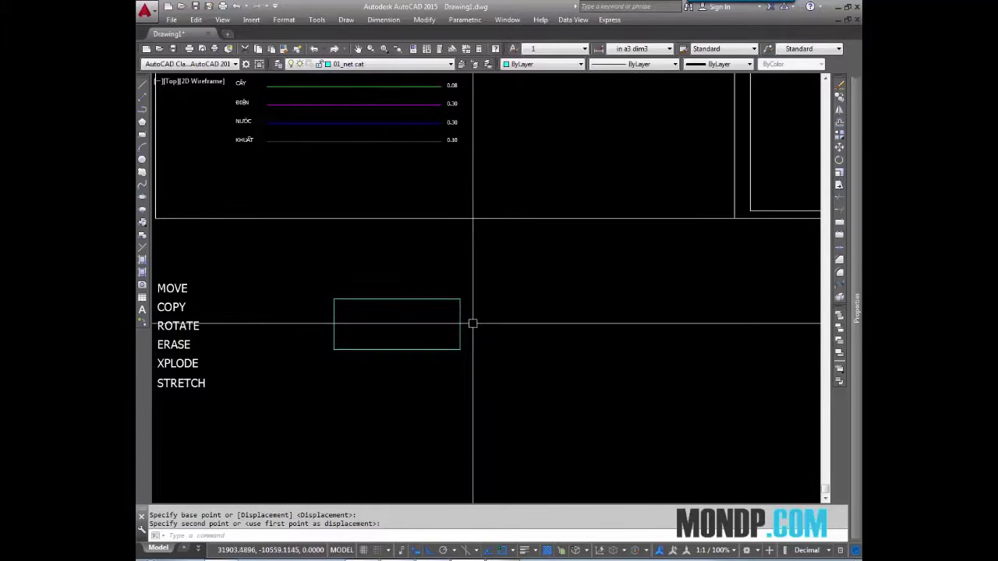
type("m")
- Move the rectangle 20000 units to the right
key("Return")
left_click_drag(473, 323, 430, 357)
key("Return")
left_click(366, 386)
type("20000")
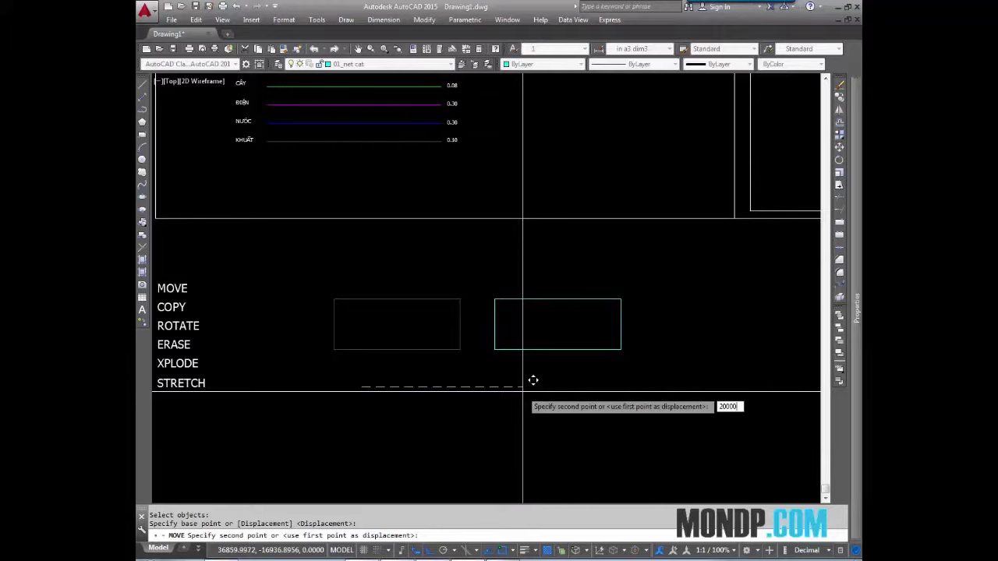
key("Return")
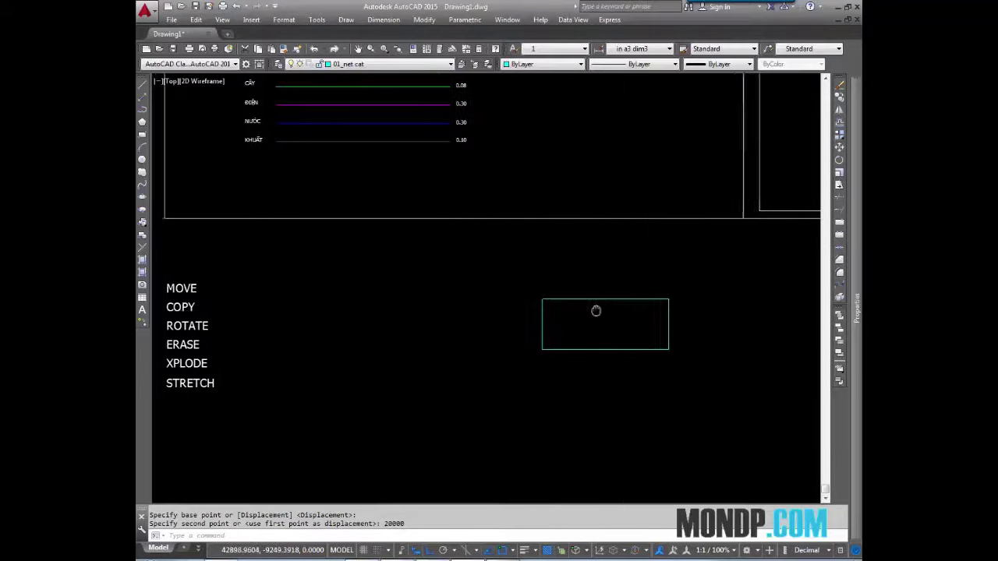
- Start another move of the rectangle and toggle Ortho on, then off, with F8
middle_click_drag(456, 334, 599, 318)
scroll(623, 317, "down", 4)
scroll(583, 314, "up", 4)
mouse_move(673, 315)
middle_mouse_down()
mouse_move(583, 315)
mouse_move(564, 296)
middle_mouse_up()
scroll(590, 335, "up", 2)
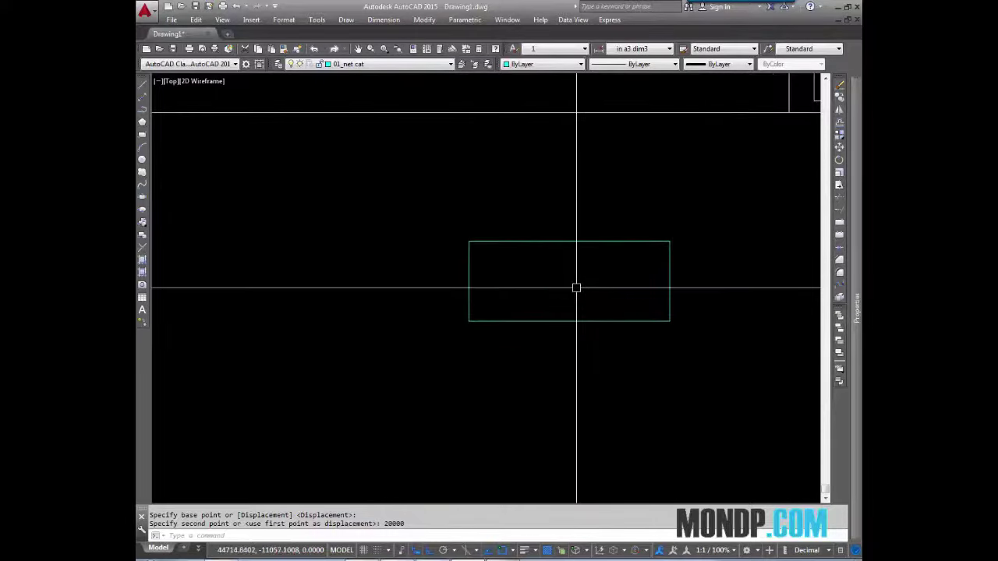
scroll(575, 286, "down", 2)
type("m")
key("Return")
left_click_drag(655, 320, 548, 290)
key("Return")
left_click(551, 288)
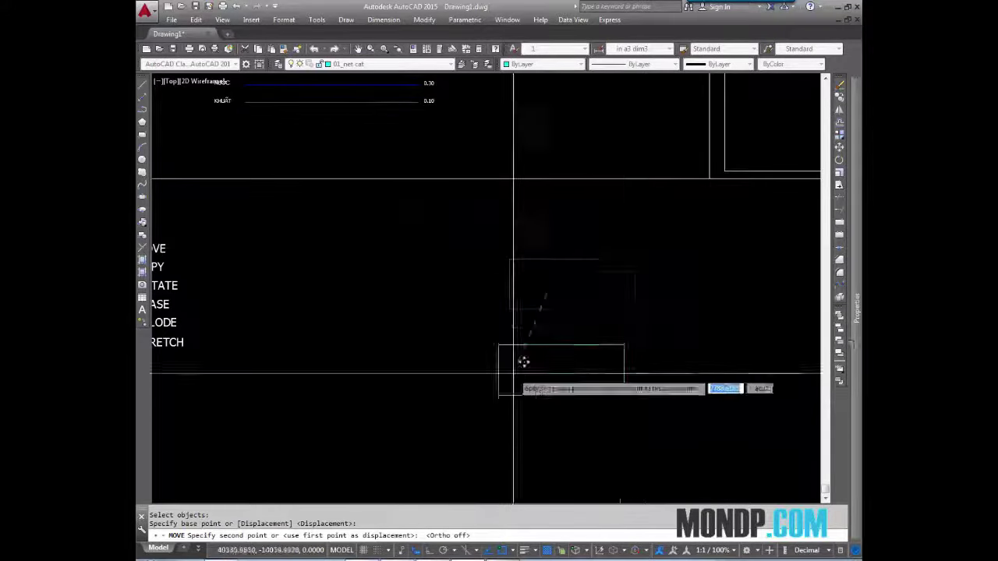
key("F8")
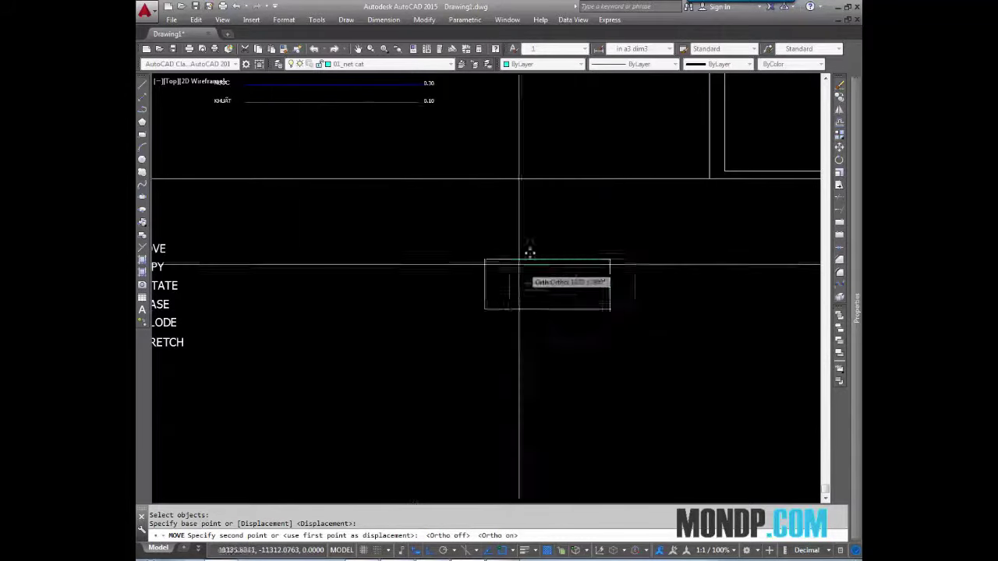
key("F8")
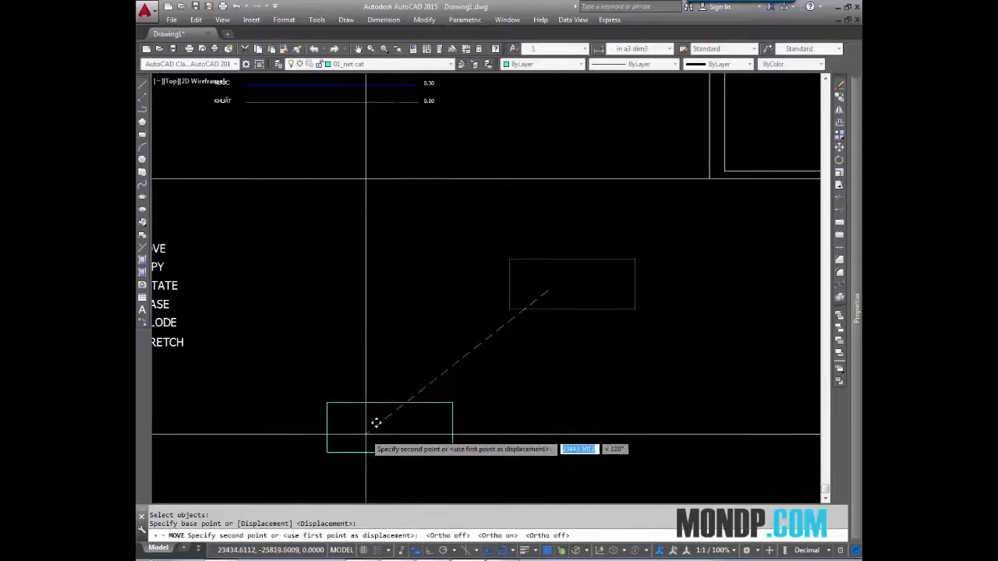
- Cancel the pending move, leaving the rectangle in place, and re-centre the view on it
key("Escape")
scroll(554, 333, "down", 5)
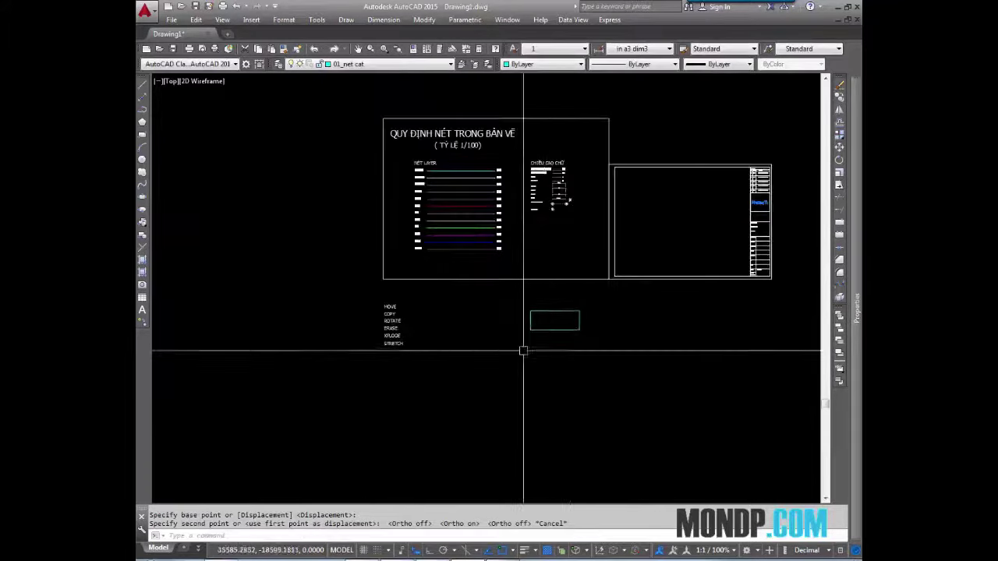
scroll(522, 348, "up", 2)
scroll(626, 301, "up", 2)
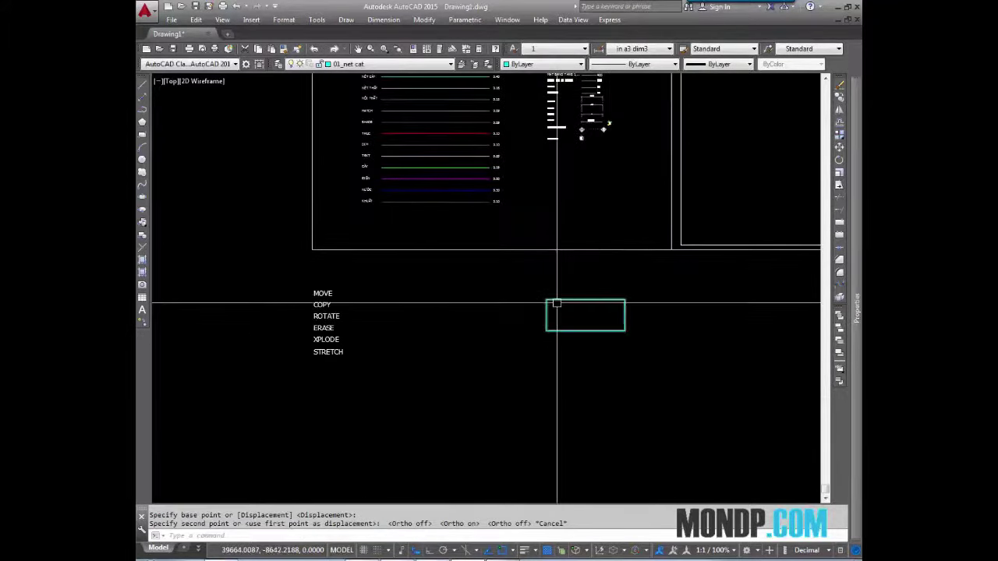
scroll(368, 296, "up", 2)
scroll(254, 303, "up", 2)
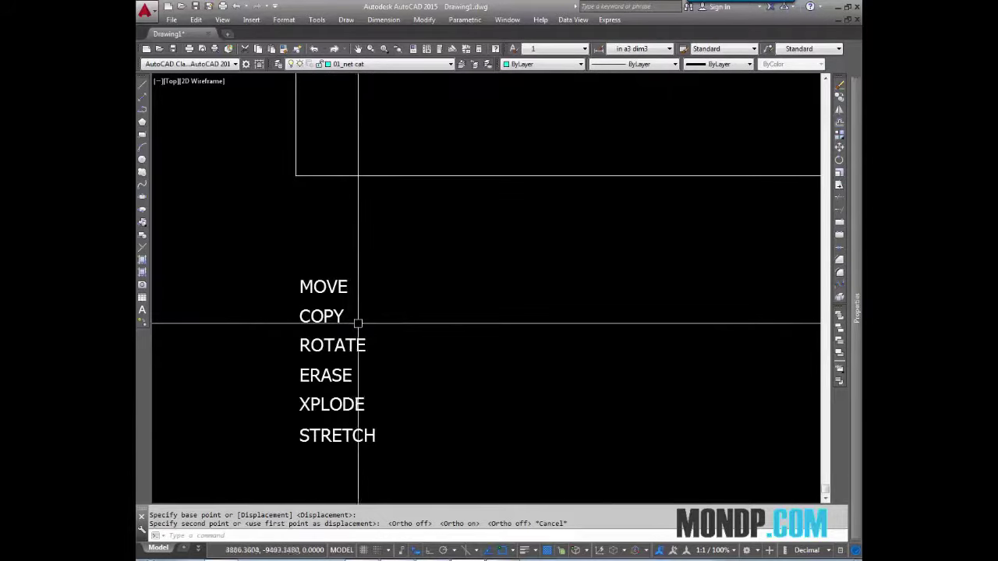
scroll(358, 323, "down", 3)
mouse_move(350, 330)
middle_mouse_down()
mouse_move(667, 332)
mouse_move(508, 340)
middle_mouse_up()
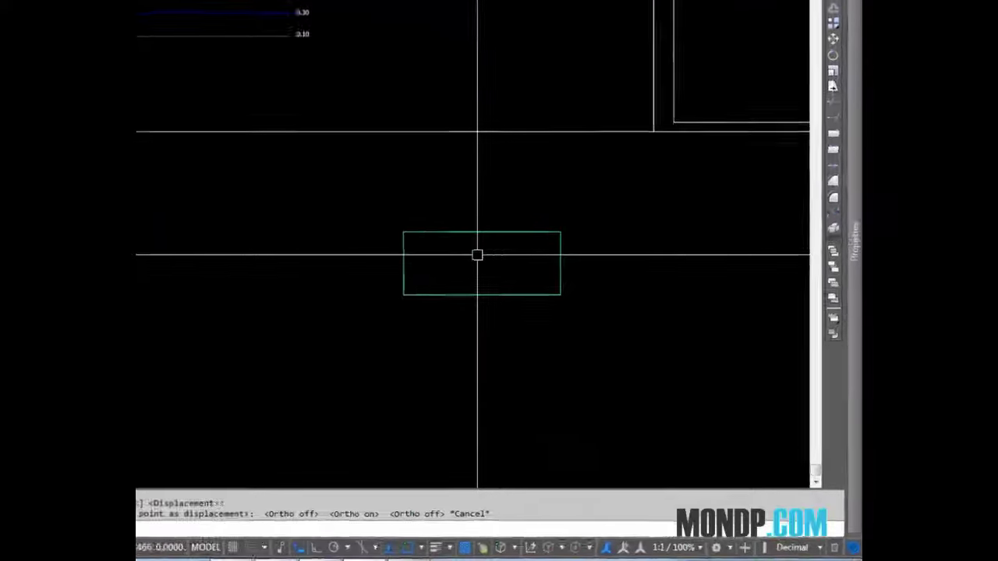
- Copy the rectangle and place a horizontally aligned copy to its left with Ortho on
type("c")
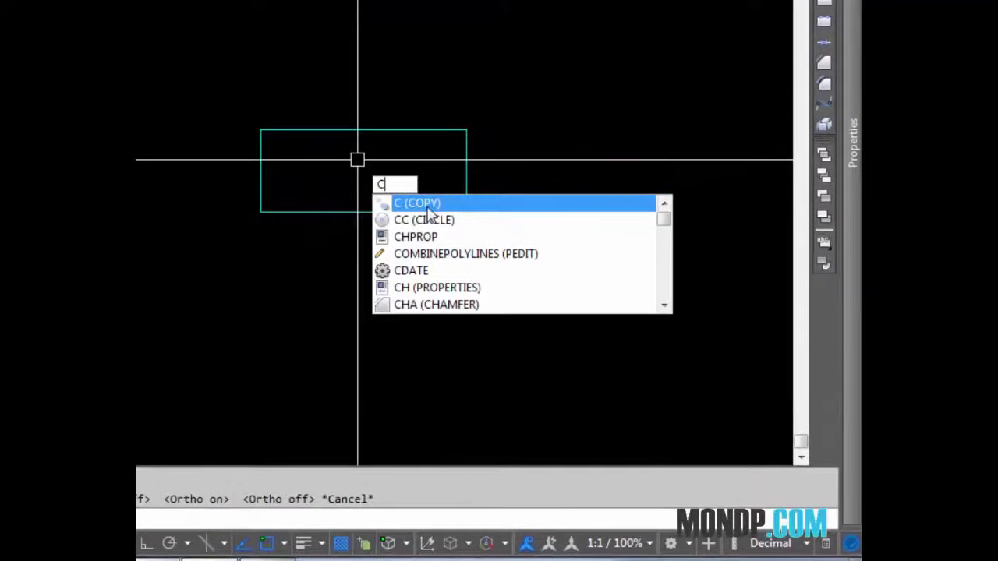
left_click(426, 207)
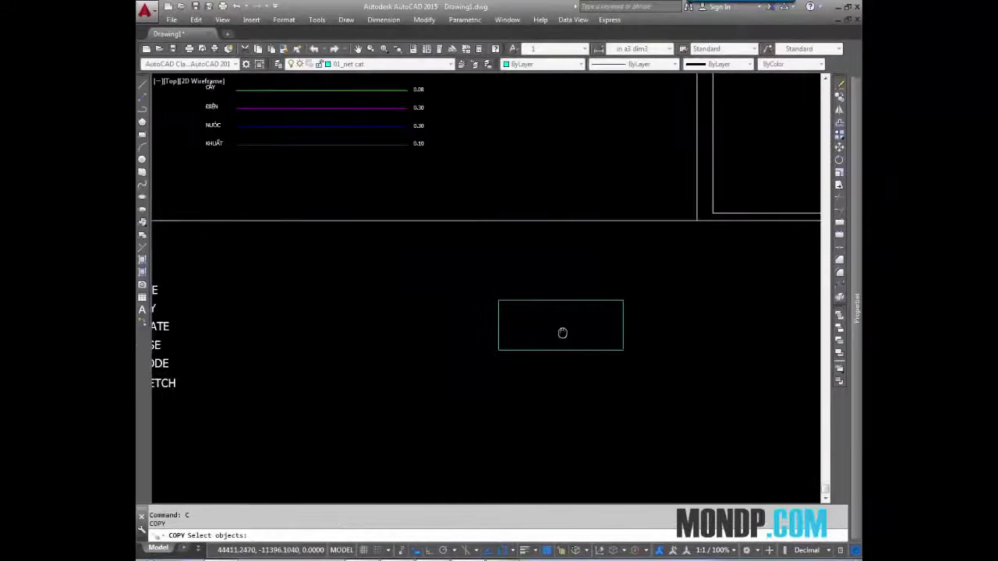
left_click(617, 267)
left_click(530, 359)
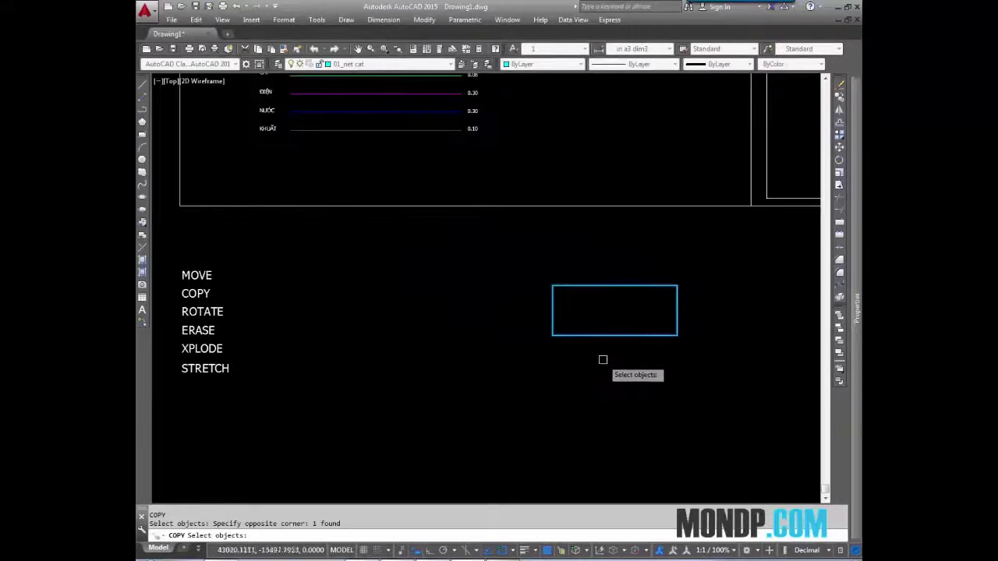
key("Return")
left_click(622, 358)
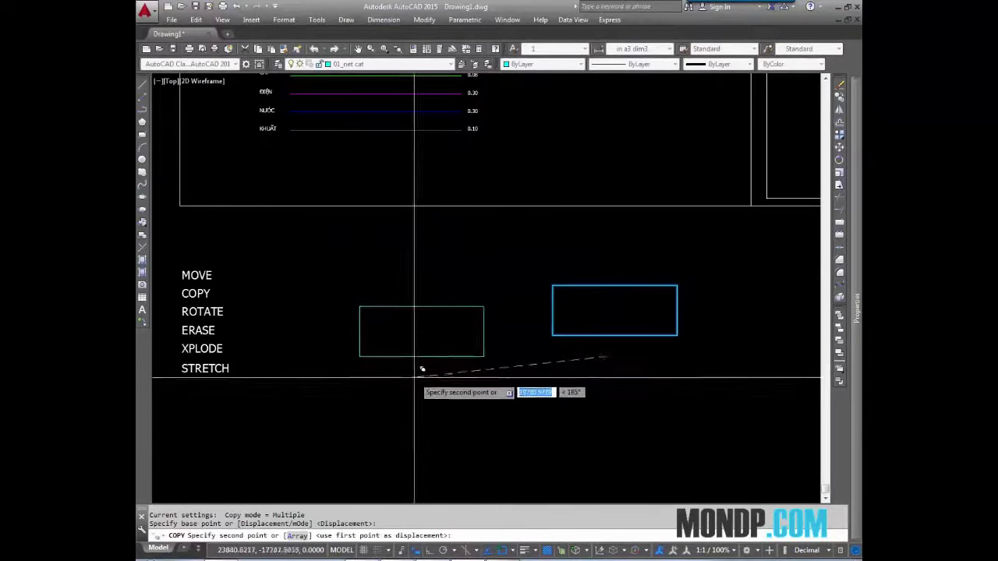
key("F8")
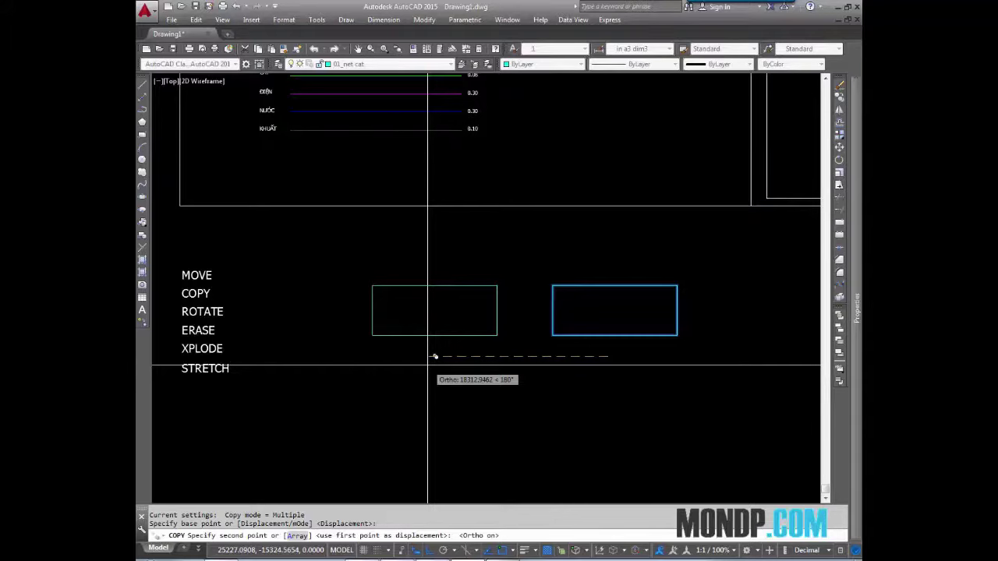
left_click(373, 367)
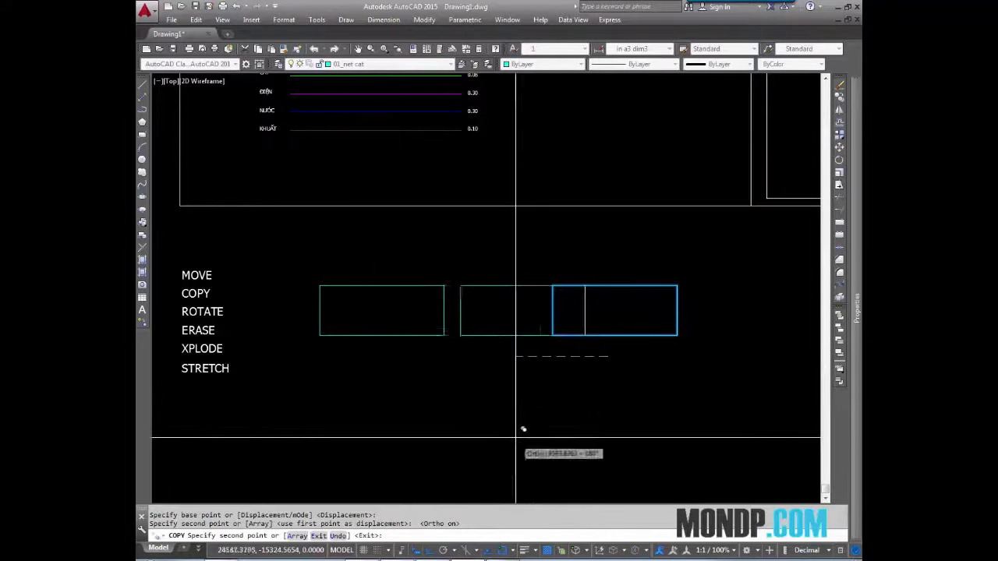
- Place more copies below, right and lower-right of the original, then select two for removal
middle_click_drag(519, 428, 399, 305)
left_click(491, 414)
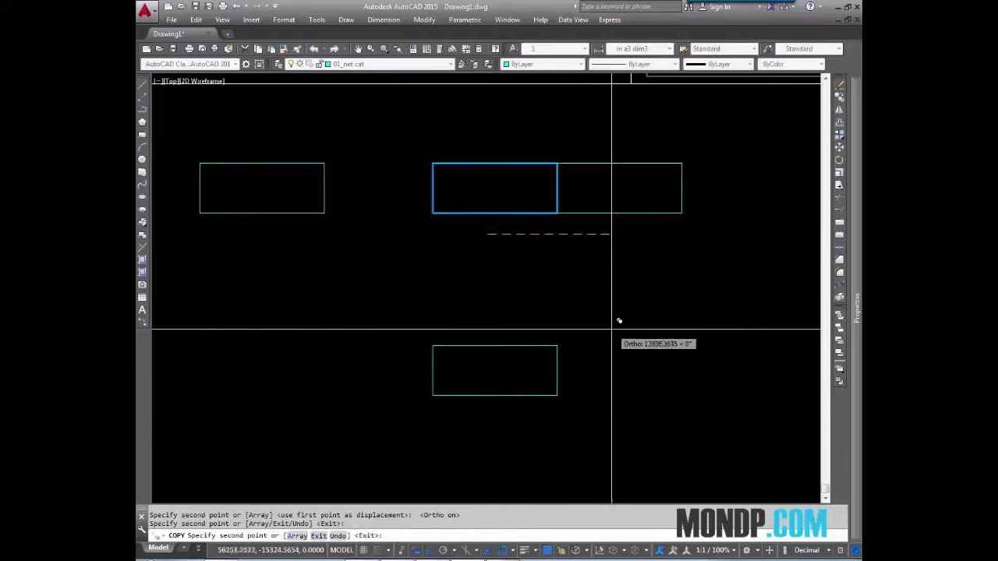
key("F8")
middle_click_drag(754, 228, 637, 226)
left_click(630, 234)
left_click(596, 416)
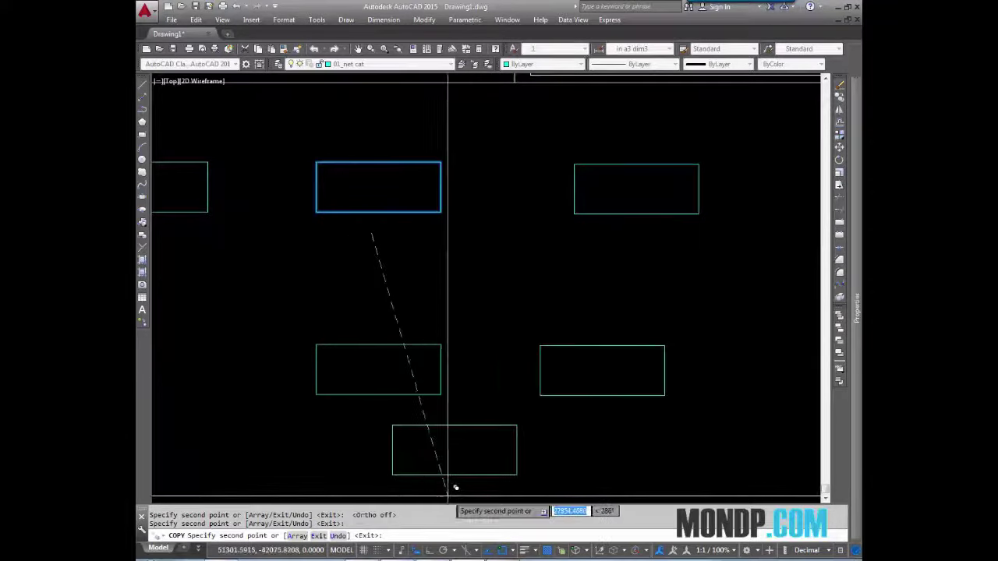
key("Escape")
left_click_drag(719, 192, 582, 419)
- Delete the selected copies and another pair of copies, leaving three rectangles
key("Delete")
middle_click_drag(436, 301, 548, 335)
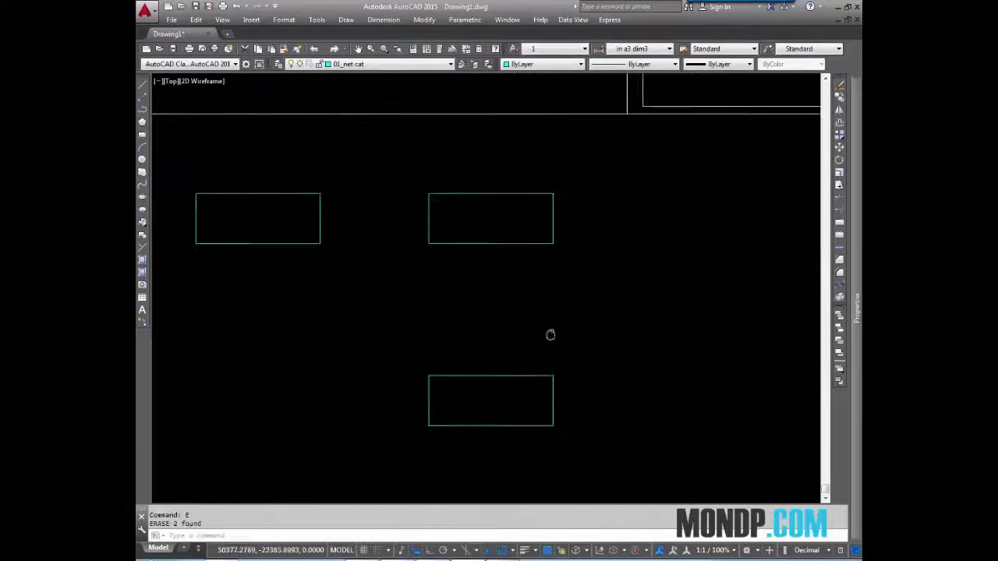
left_click_drag(577, 219, 481, 419)
key("Delete")
middle_click_drag(305, 327, 504, 323)
scroll(424, 213, "up", 2)
- Stretch the rectangle's right edge inward horizontally with S to make it a square
type("s")
key("Return")
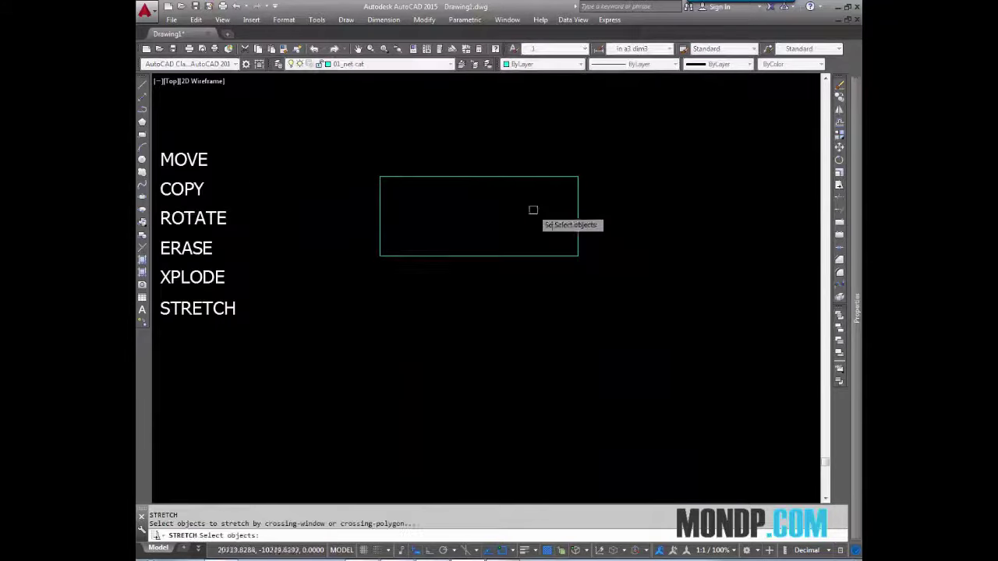
middle_click_drag(533, 210, 532, 234)
left_click(616, 143)
left_click(535, 290)
left_click(580, 325)
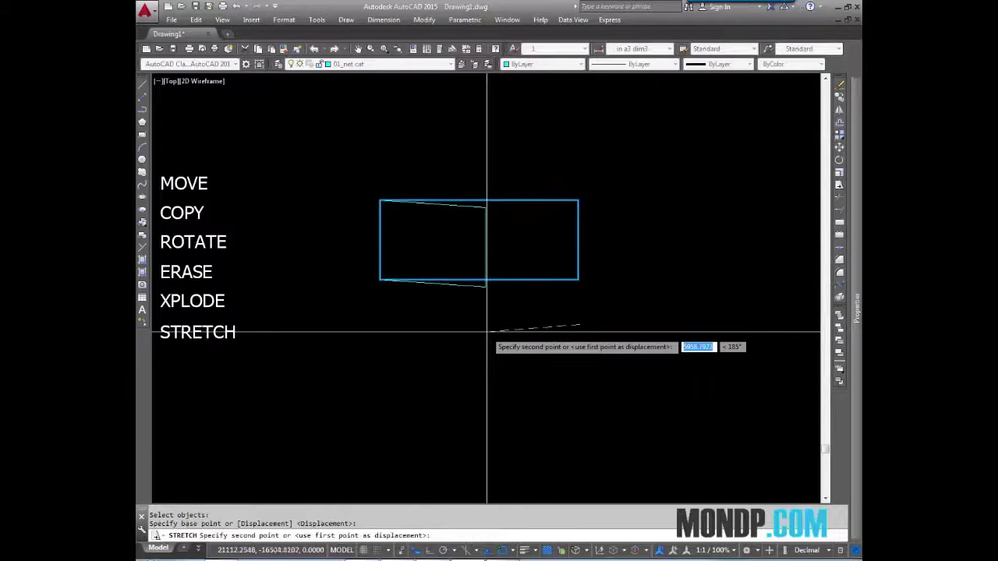
key("F8")
left_click(472, 319)
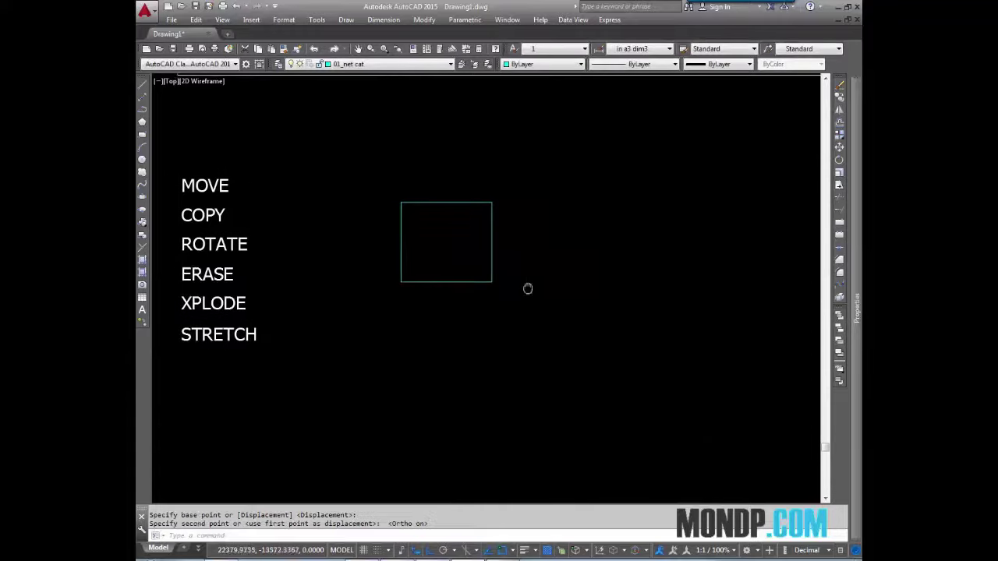
scroll(528, 287, "down", 3)
middle_click_drag(551, 232, 489, 276)
- Copy the square with CO into a horizontal row of five squares
left_click(503, 258)
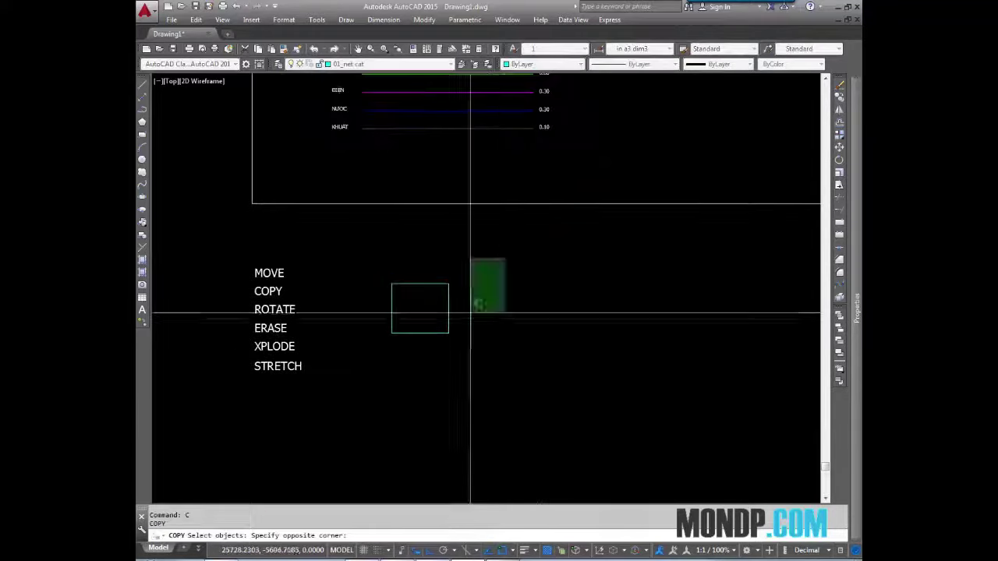
left_click(437, 343)
type("co")
key("Return")
left_click(391, 332)
left_click(474, 368)
left_click(561, 373)
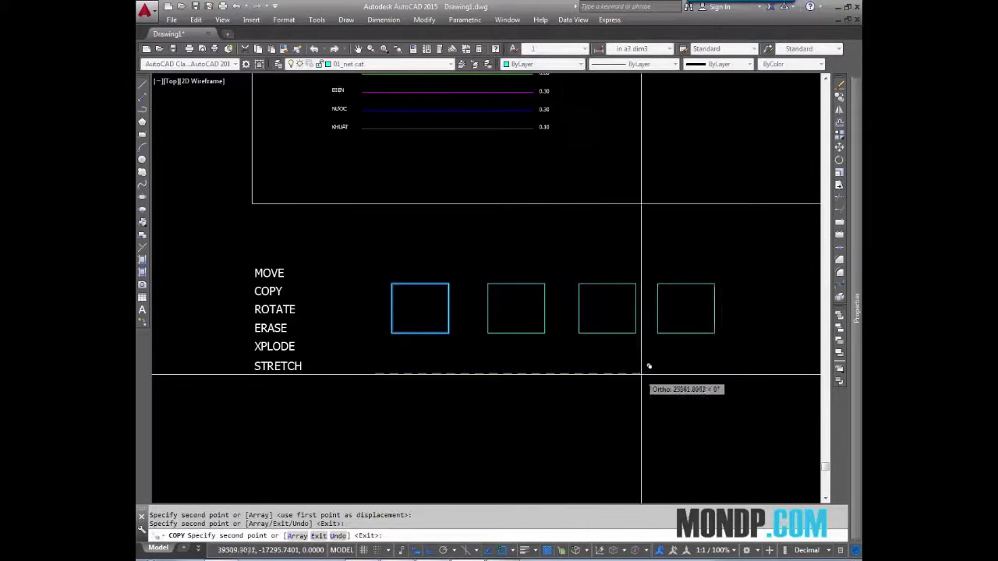
left_click(648, 373)
mouse_move(719, 376)
middle_mouse_down()
mouse_move(527, 354)
mouse_move(612, 348)
middle_mouse_up()
left_click(551, 351)
key("Escape")
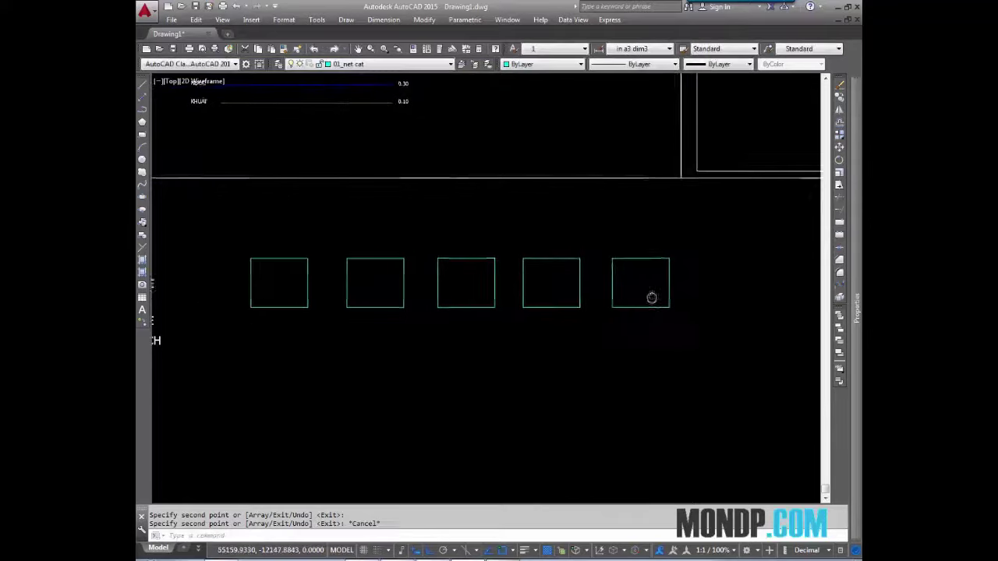
- Crossing-select and erase the four right-hand squares, keeping the one beside the list
left_click(680, 223)
left_click(402, 350)
key("Escape")
middle_click_drag(544, 311, 572, 315)
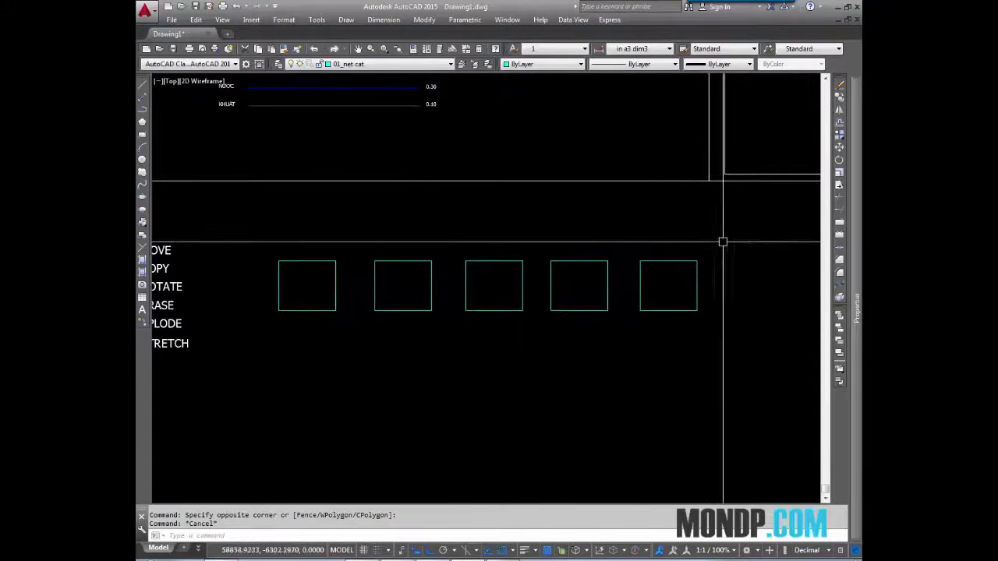
middle_click_drag(687, 362, 675, 363)
middle_click_drag(670, 250, 644, 256)
type("E")
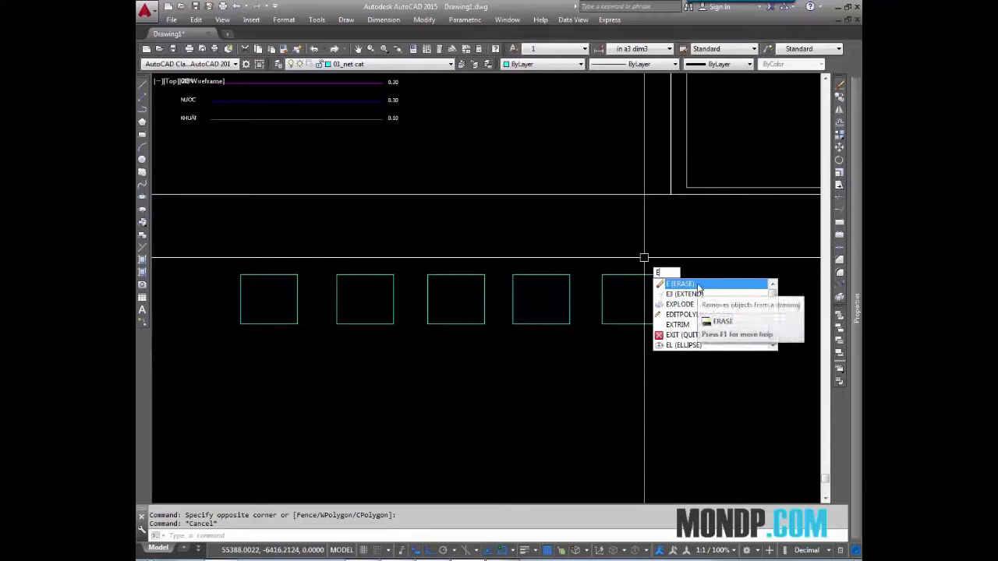
left_click(696, 285)
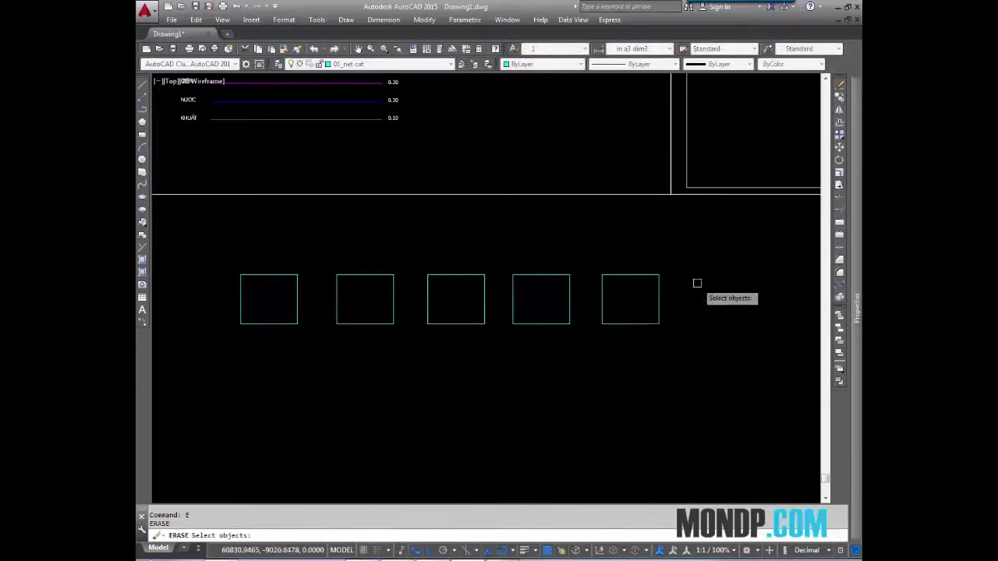
left_click(665, 255)
left_click(367, 364)
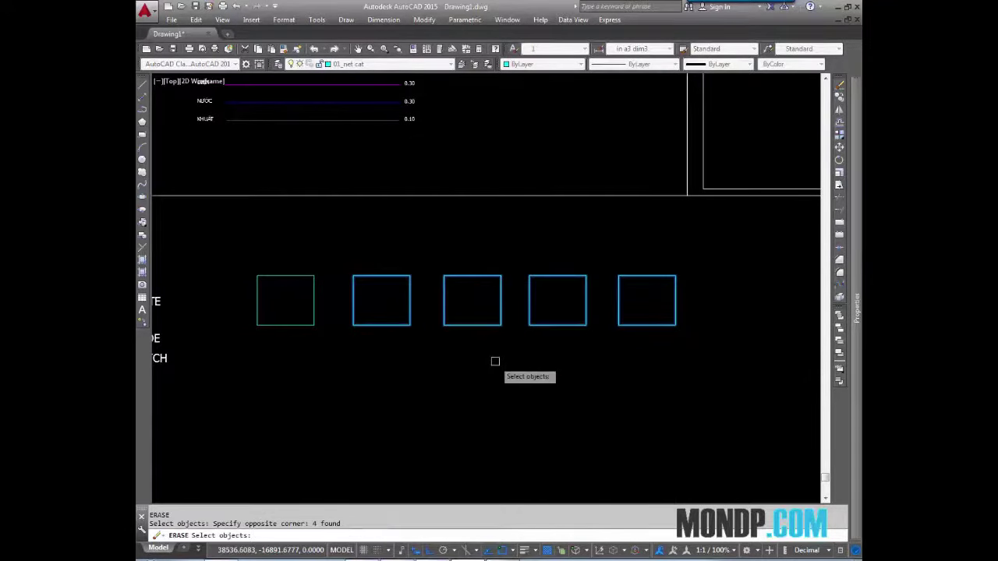
key("Return")
middle_click_drag(393, 383, 554, 383)
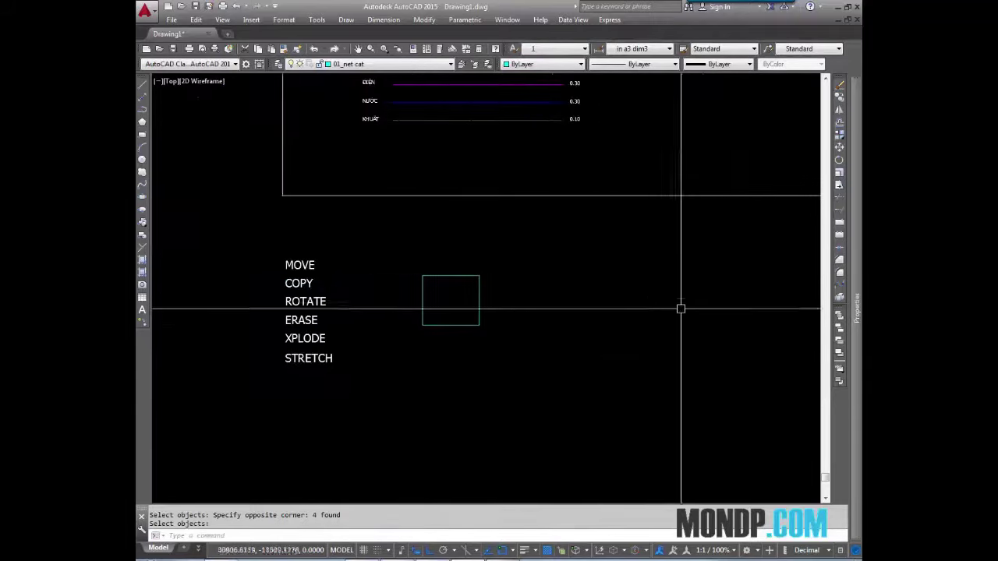
scroll(319, 280, "up", 2)
scroll(367, 287, "up", 2)
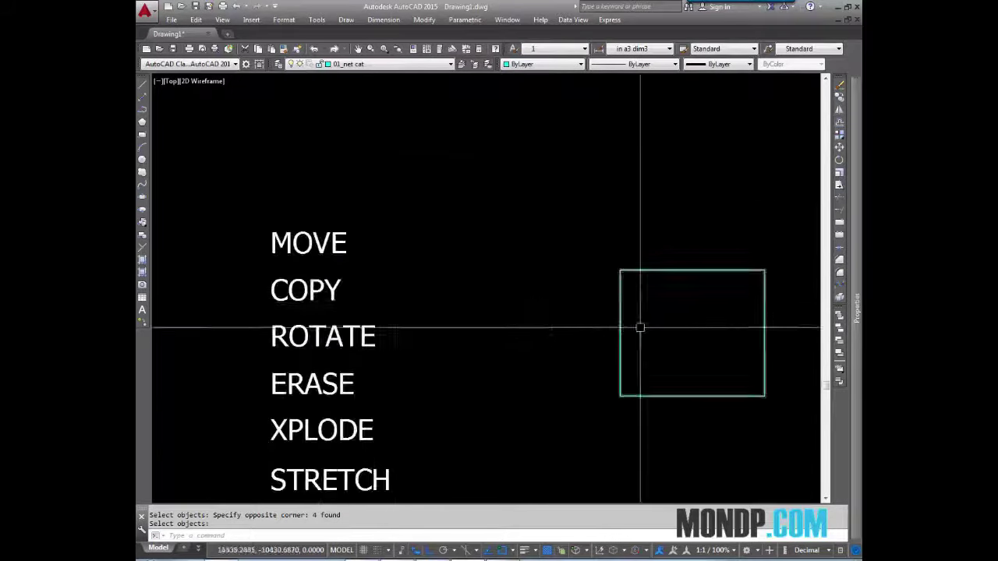
middle_click_drag(642, 328, 424, 313)
scroll(423, 313, "down", 3)
scroll(234, 338, "up", 2)
middle_click_drag(234, 338, 356, 324)
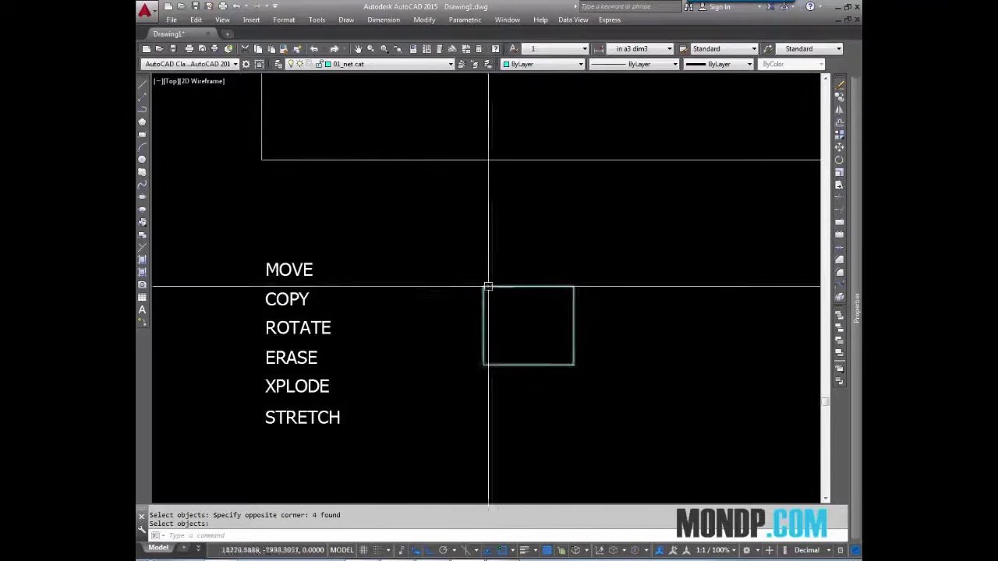
scroll(282, 331, "up", 2)
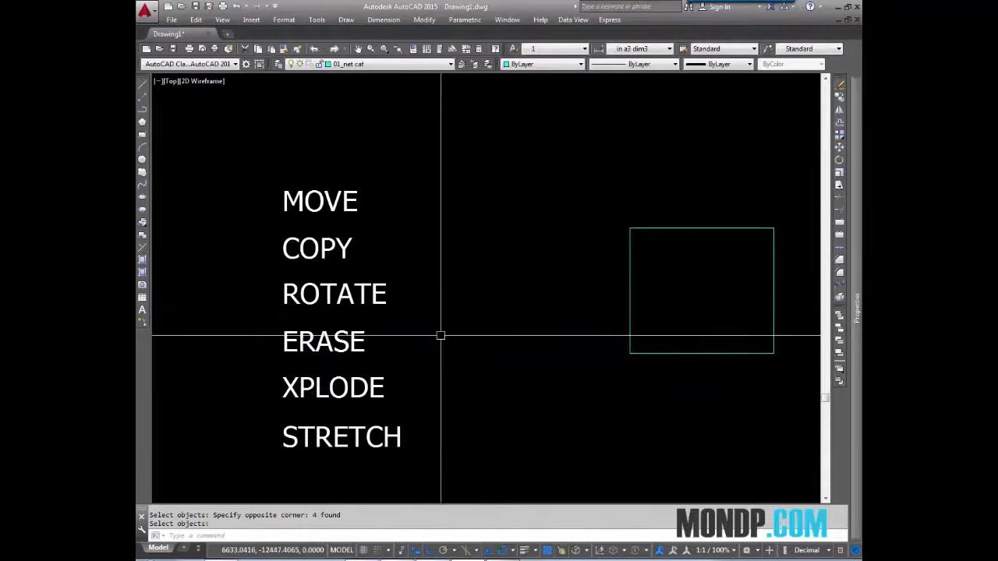
scroll(403, 333, "down", 3)
scroll(383, 334, "up", 2)
scroll(383, 334, "down", 2)
mouse_move(538, 331)
middle_mouse_down()
mouse_move(659, 330)
mouse_move(566, 328)
middle_mouse_up()
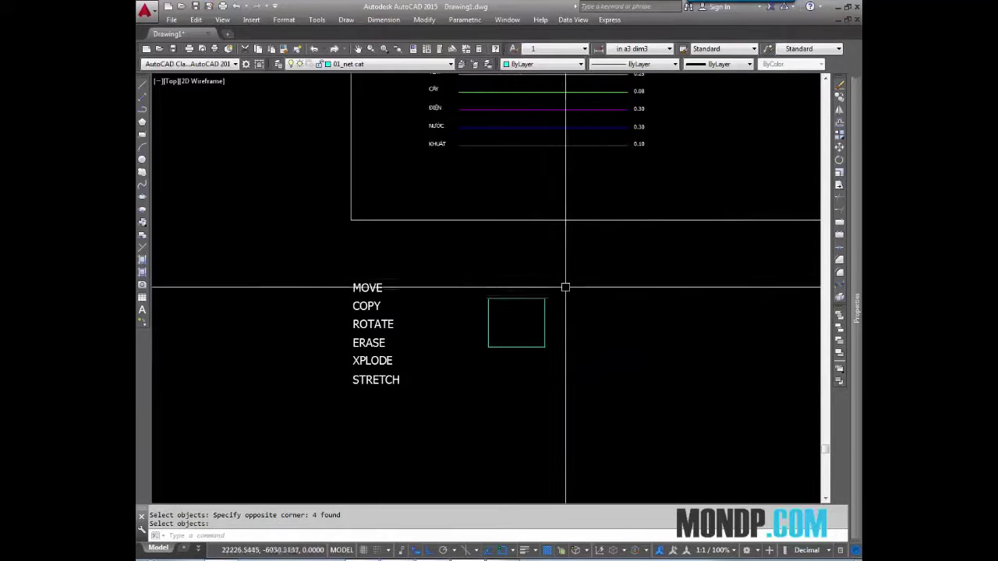
middle_click_drag(594, 297, 535, 292)
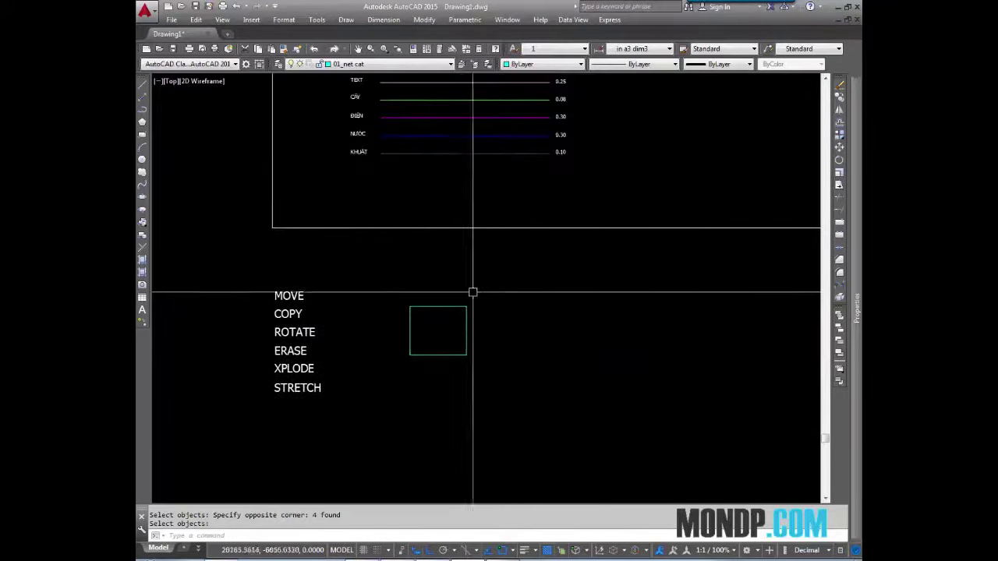
scroll(468, 328, "up", 2)
middle_click_drag(393, 359, 394, 357)
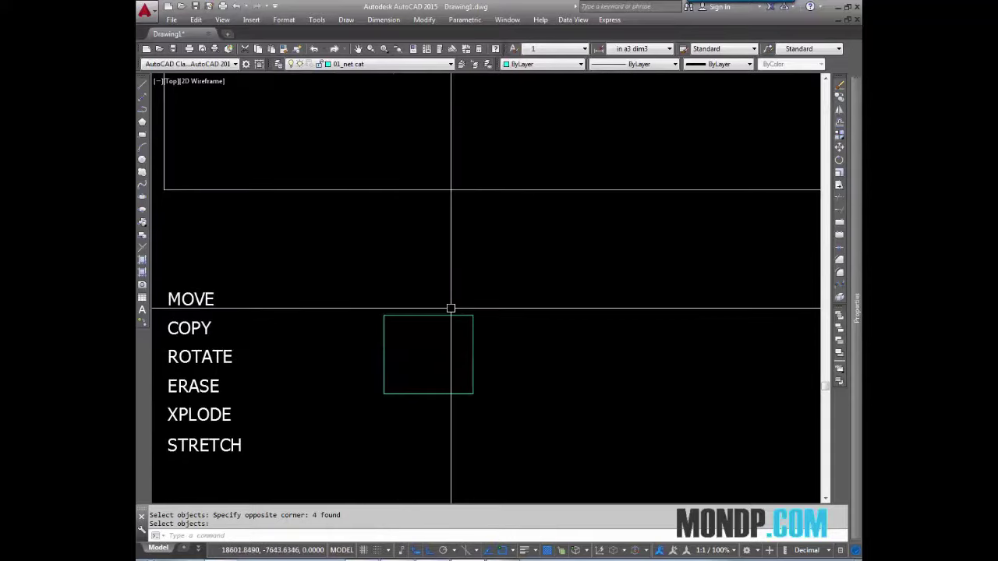
middle_click_drag(477, 366, 476, 312)
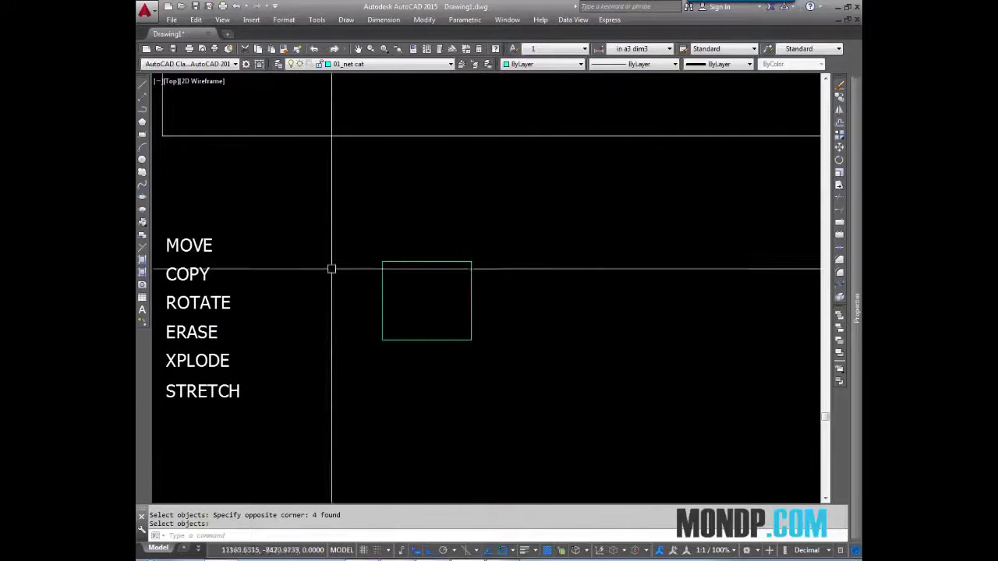
scroll(483, 289, "down", 1)
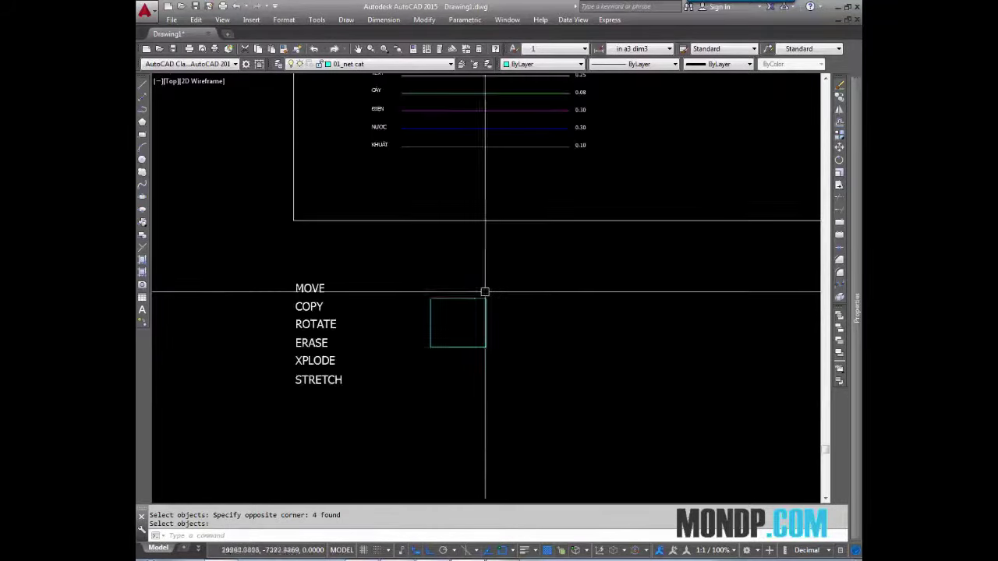
scroll(463, 294, "up", 1)
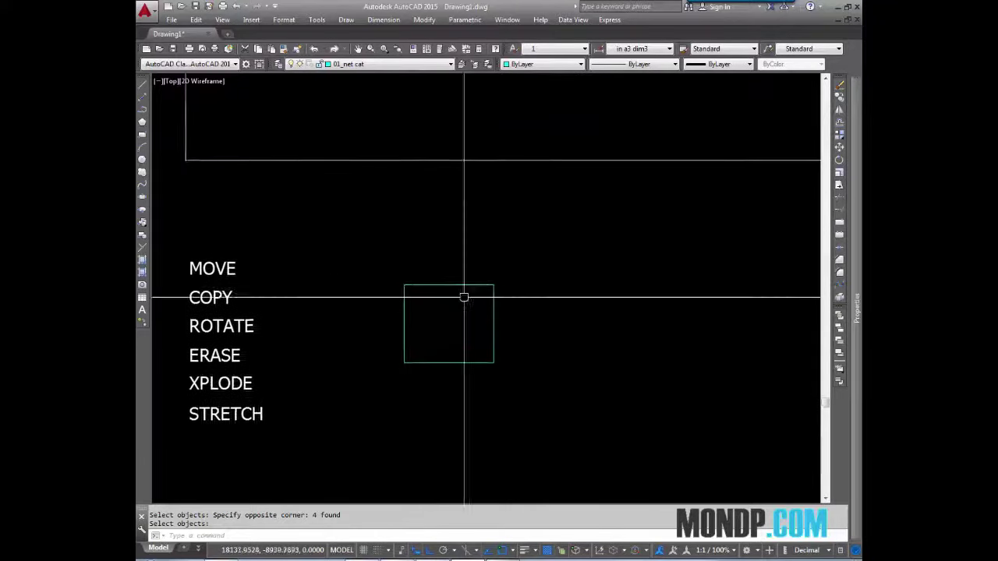
- Copy the square once to its right using a corner as the base point
left_click(501, 262)
left_click(474, 329)
key("Return")
left_click(377, 381)
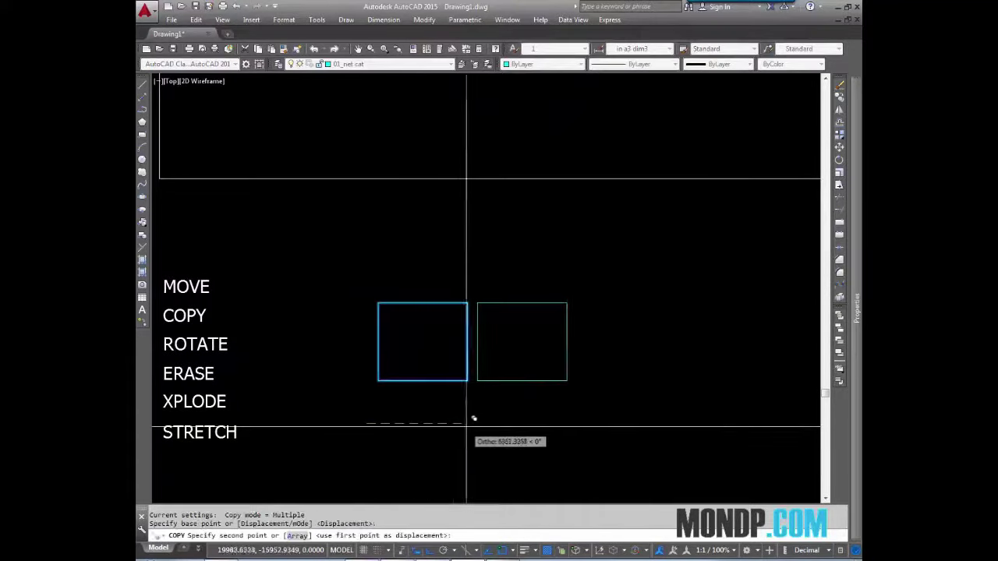
left_click(496, 426)
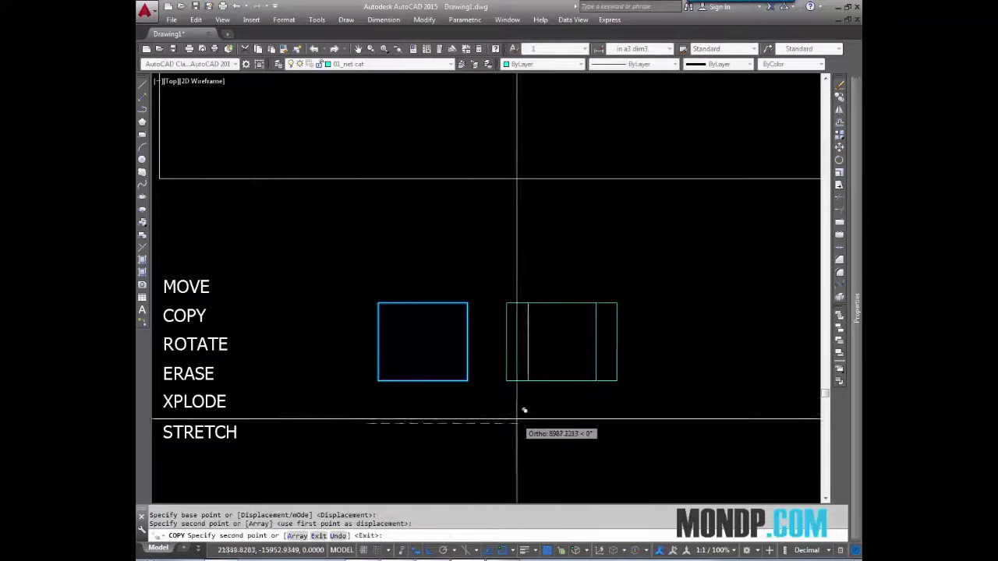
key("Escape")
middle_click_drag(549, 367, 497, 361)
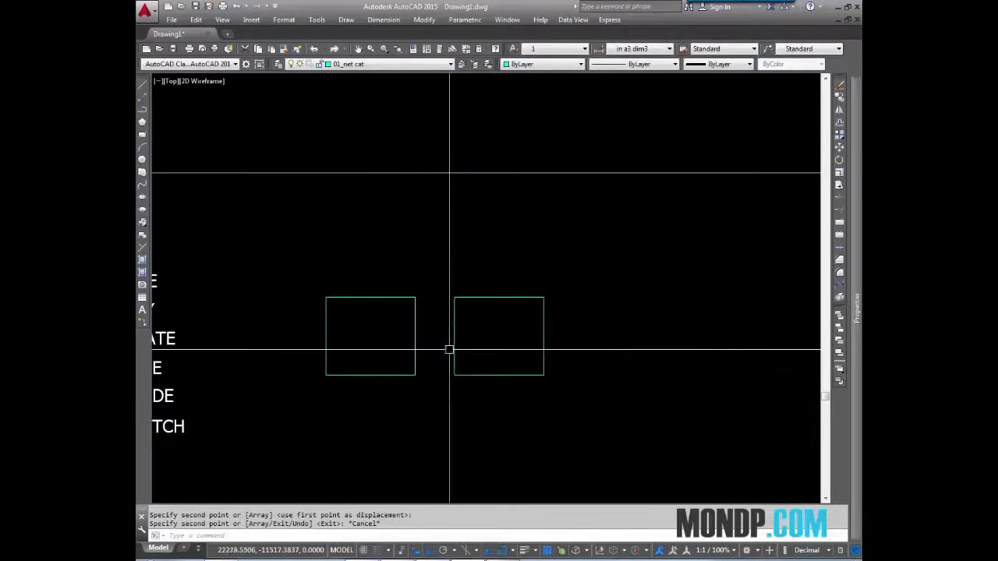
- Copy the new square four more times along the row to make six squares
key("Return")
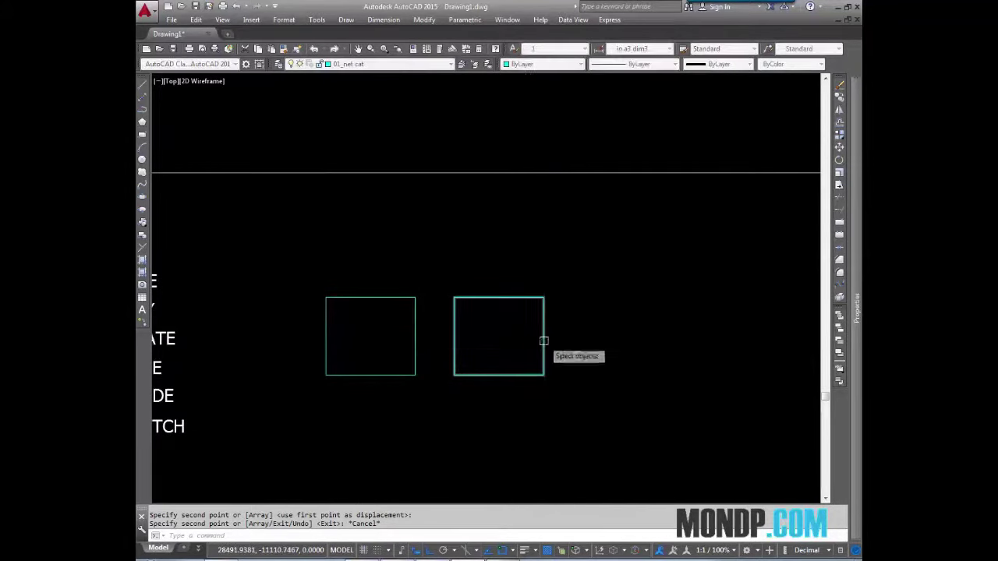
left_click_drag(550, 340, 440, 367)
key("Return")
left_click(325, 297)
left_click(455, 297)
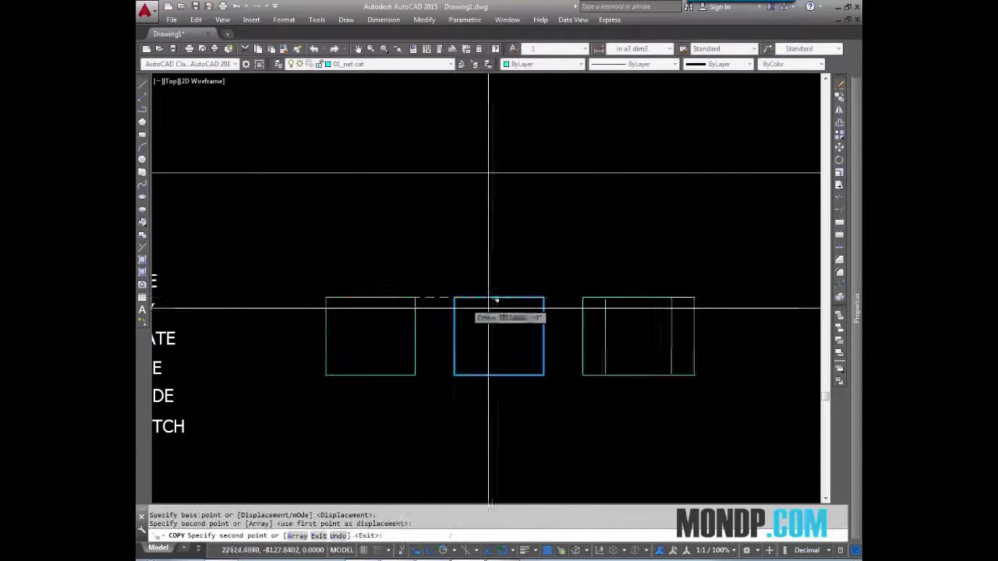
left_click(579, 298)
scroll(475, 305, "down", 3)
left_click(476, 301)
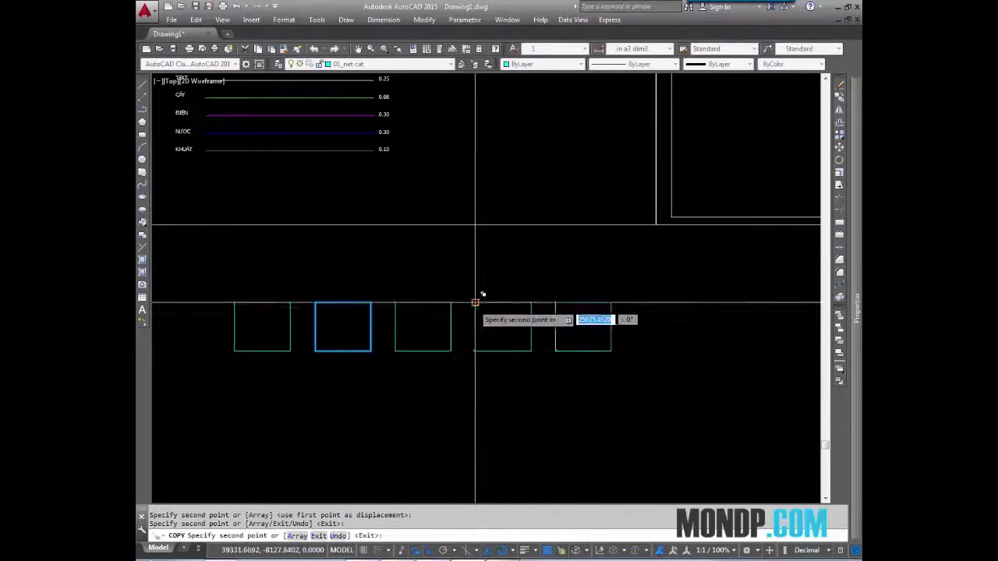
left_click(552, 297)
key("Escape")
middle_click_drag(513, 364, 535, 355)
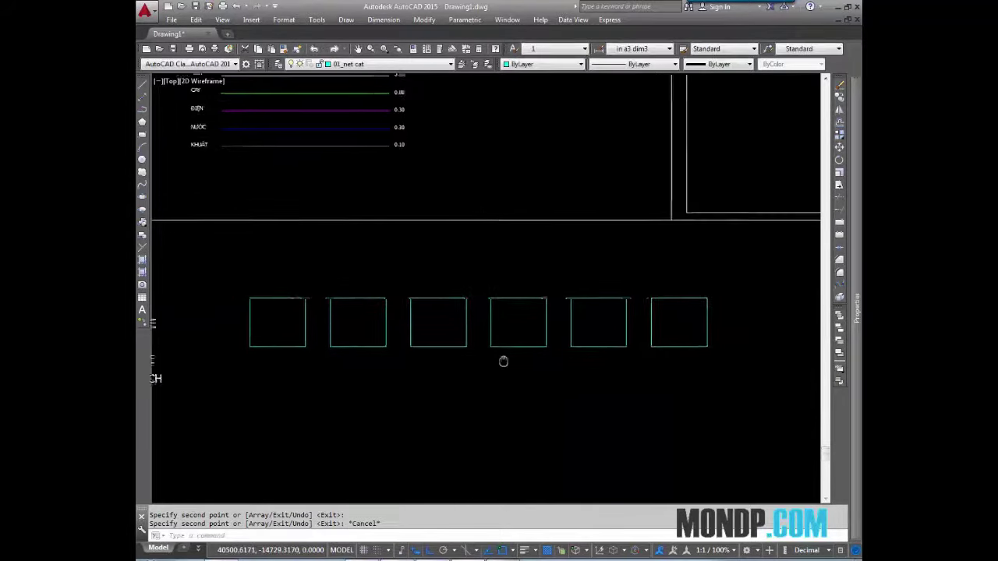
type("c")
key("Return")
- Copy the row of six squares directly below the original
left_click_drag(748, 340, 258, 379)
key("Return")
left_click(336, 343)
left_click(337, 414)
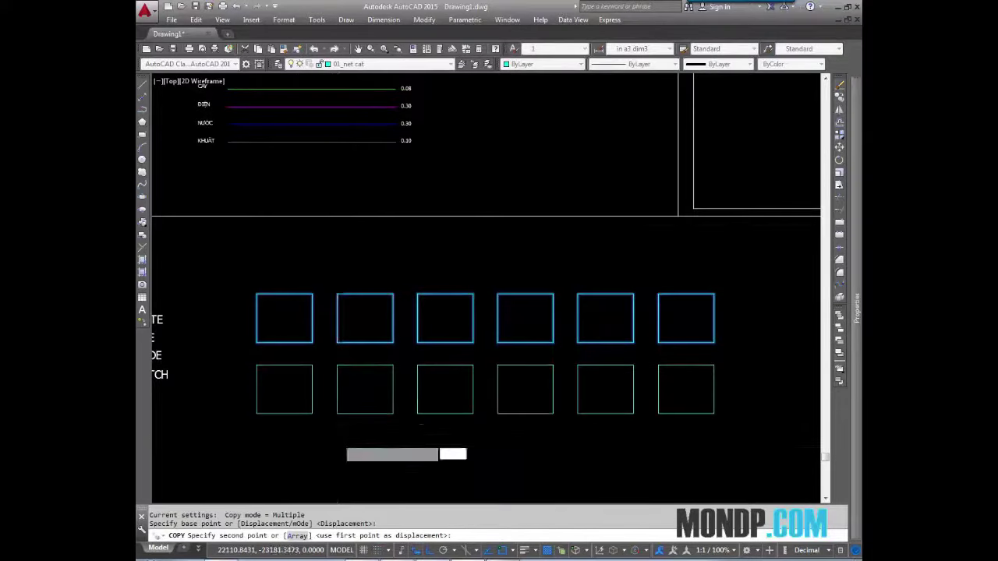
key("Escape")
- Copy the second row downward three more times to complete a five-row grid
key("Return")
left_click(733, 380)
left_click(275, 419)
middle_click_drag(288, 350, 320, 314)
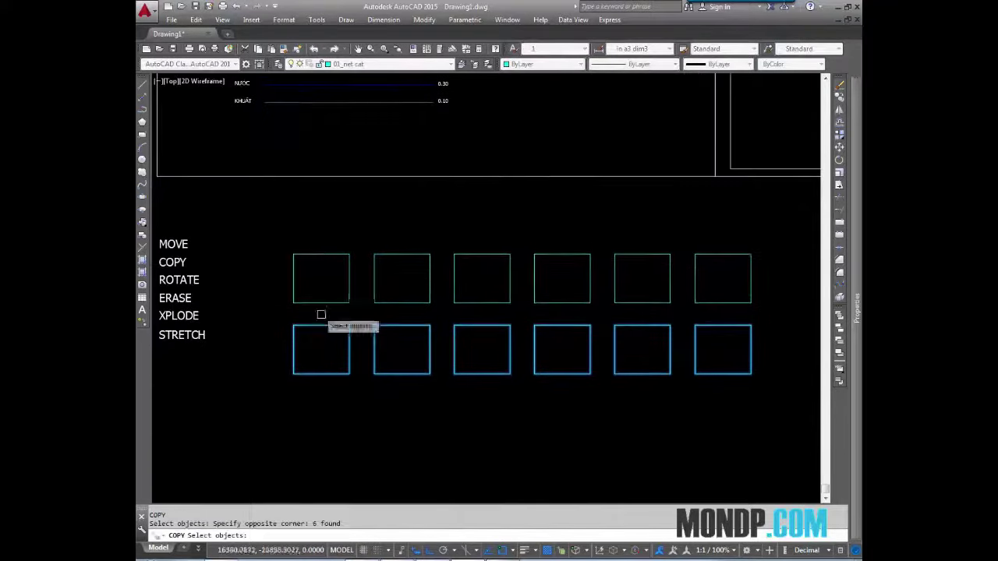
key("Return")
left_click(293, 325)
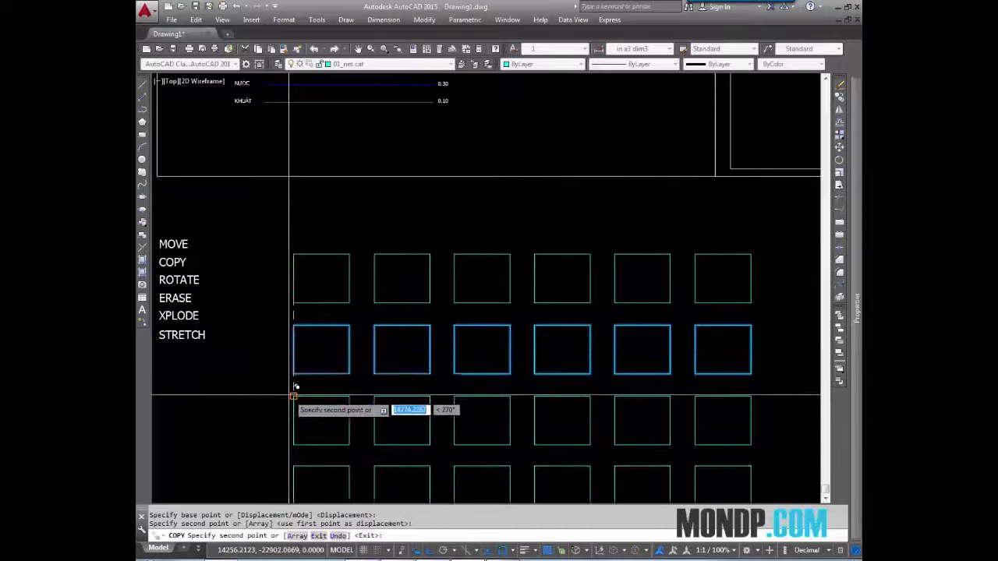
left_click(294, 396)
left_click(321, 414)
middle_click_drag(321, 461, 328, 350)
left_click(305, 352)
key("Escape")
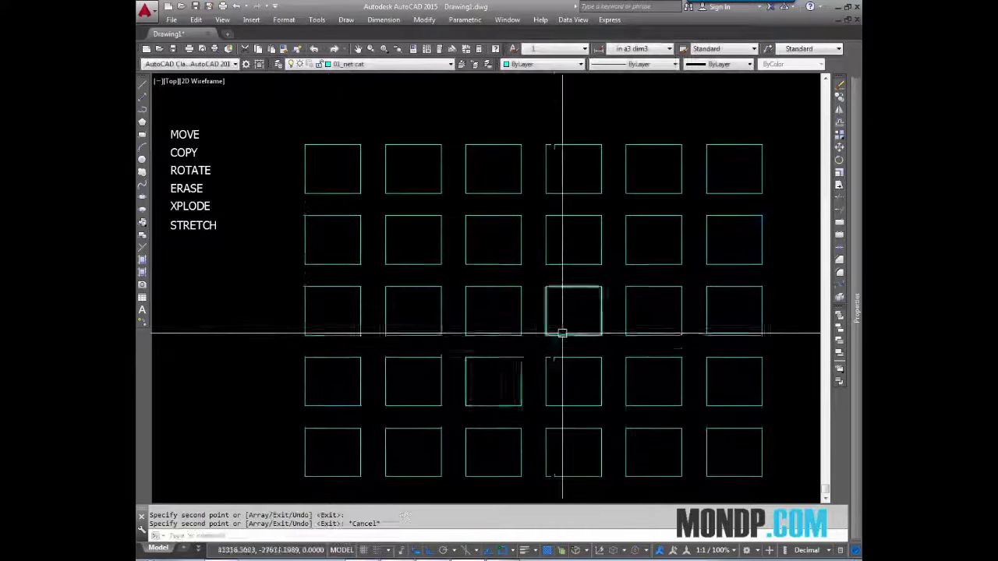
scroll(582, 313, "down", 2)
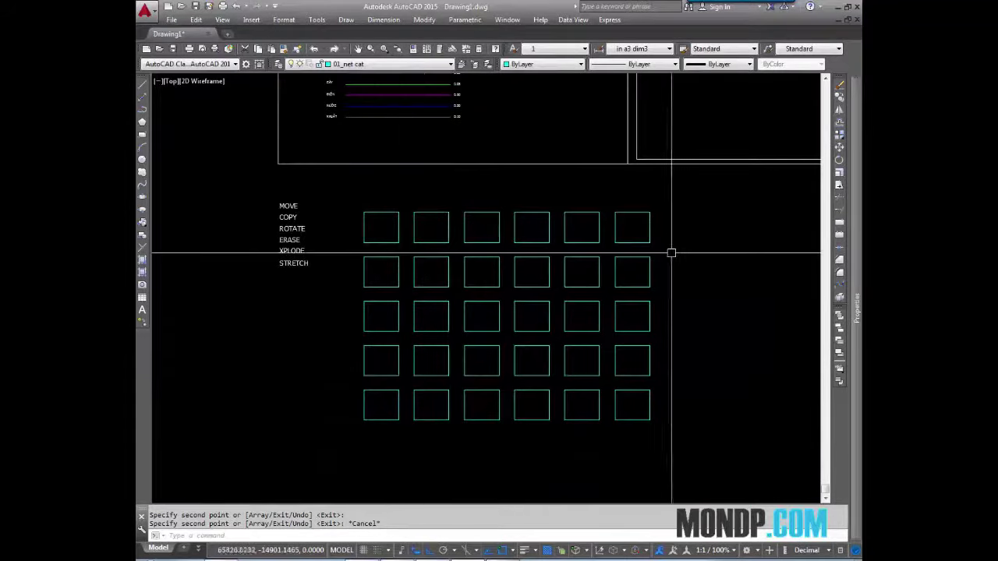
- Erase columns two to six of the square grid
left_click(708, 196)
left_click(418, 445)
type("e")
key("Return")
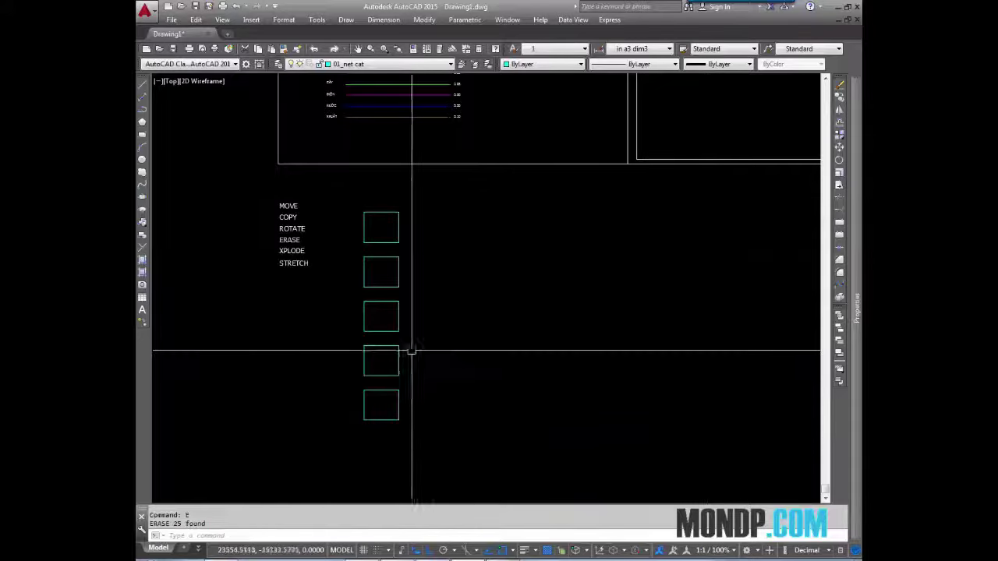
- Erase the four lower squares of the first column and zoom in on the remaining square
left_click(435, 277)
left_click(343, 440)
key("Return")
scroll(328, 289, "up", 3)
scroll(327, 289, "up", 2)
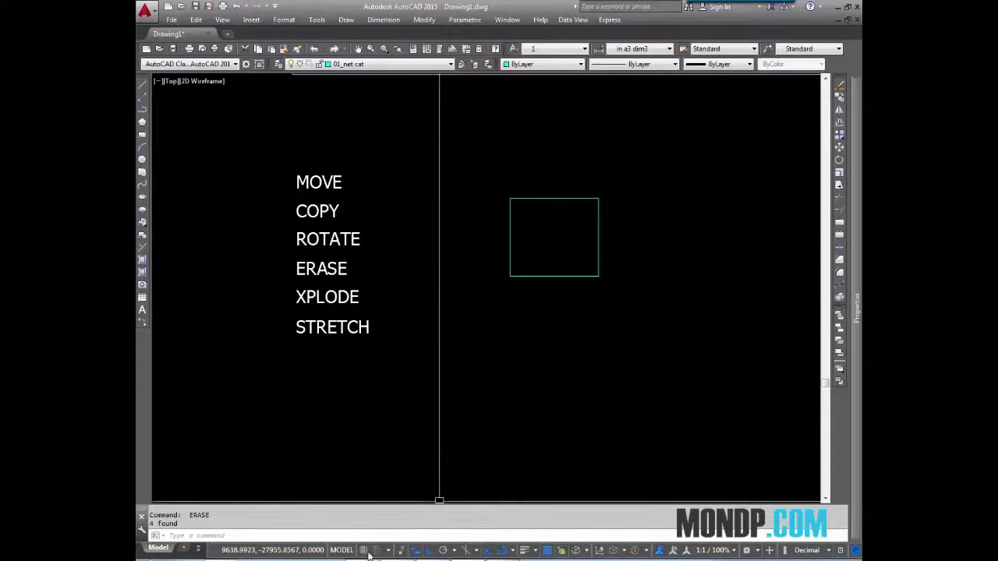
middle_click_drag(596, 298, 578, 302)
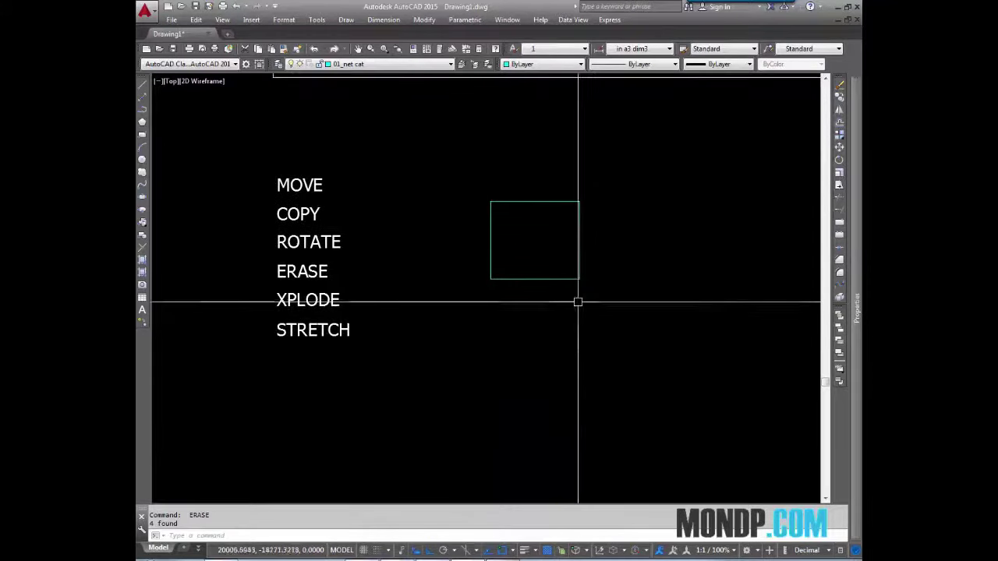
mouse_move(416, 251)
middle_mouse_down()
mouse_move(297, 277)
mouse_move(324, 281)
middle_mouse_up()
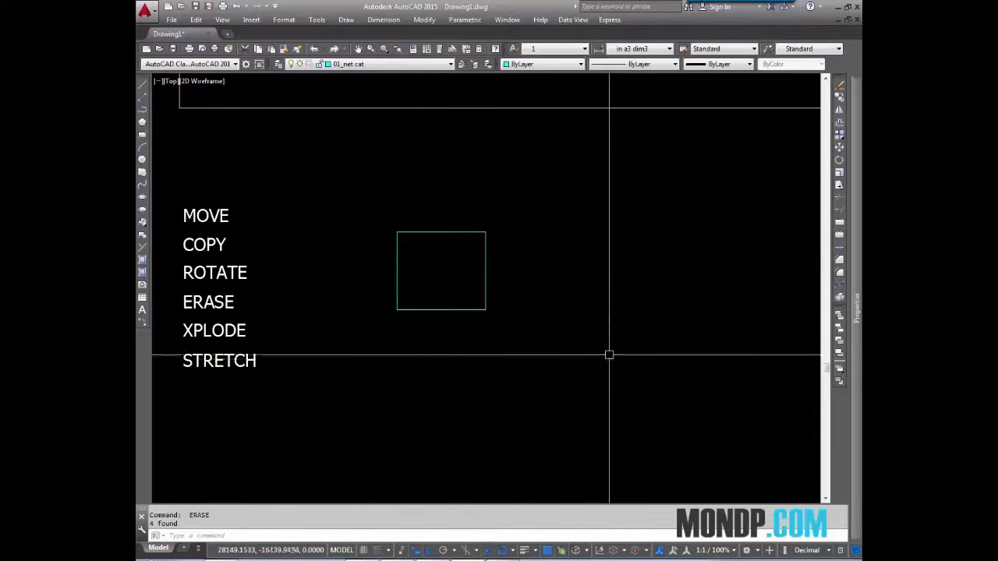
scroll(504, 307, "up", 2)
middle_click_drag(514, 312, 515, 330)
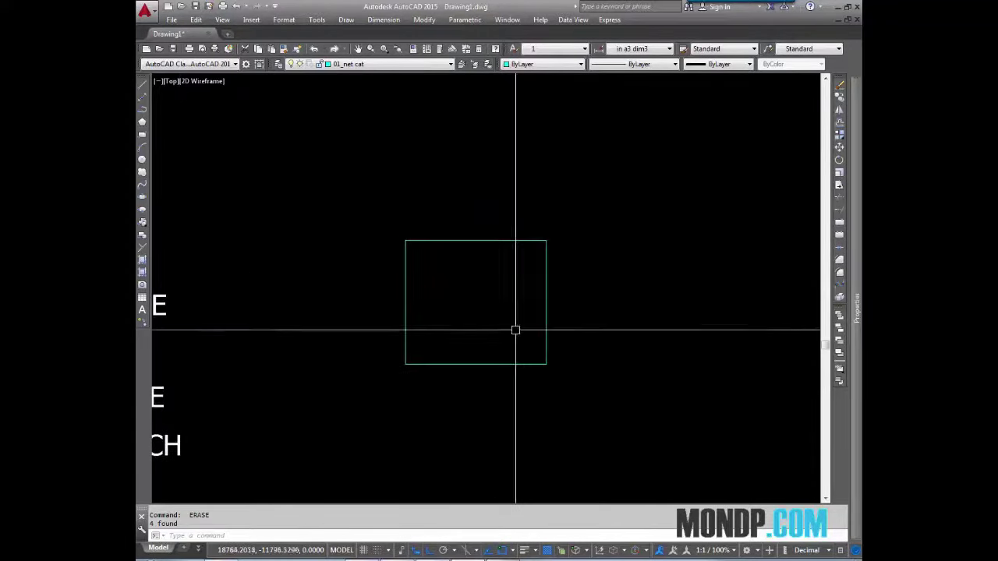
type("RO")
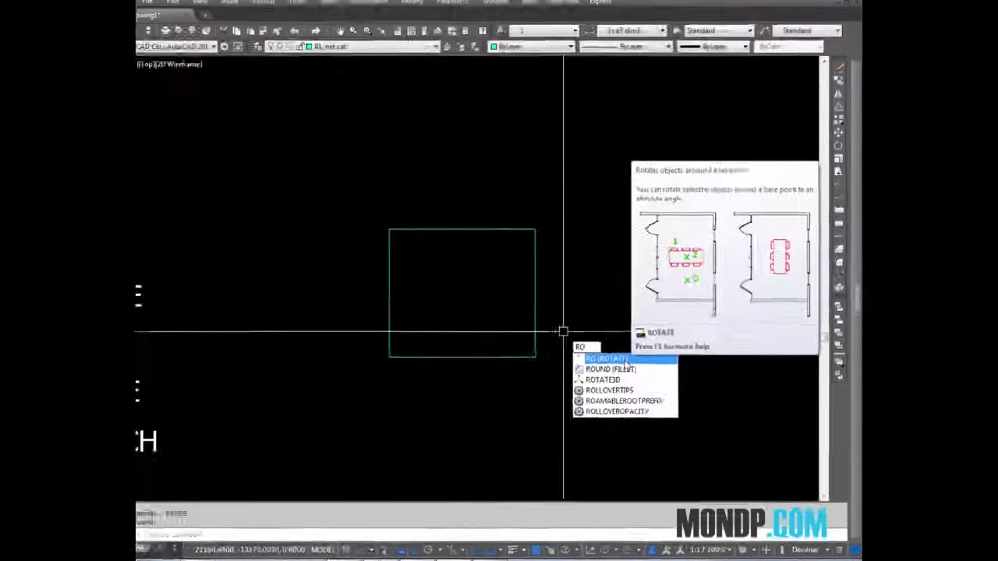
key("Return")
left_click(519, 332)
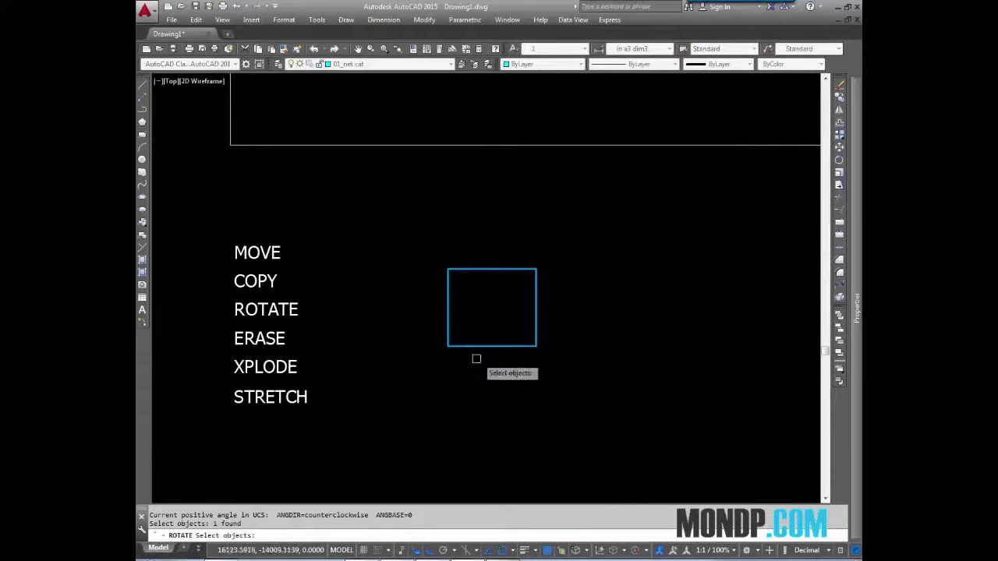
key("Return")
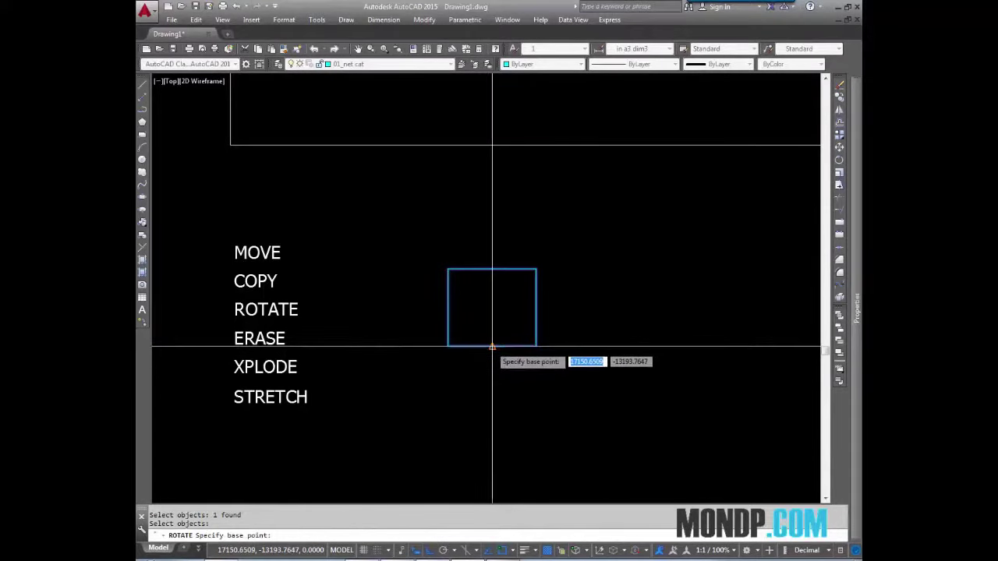
left_click(492, 346)
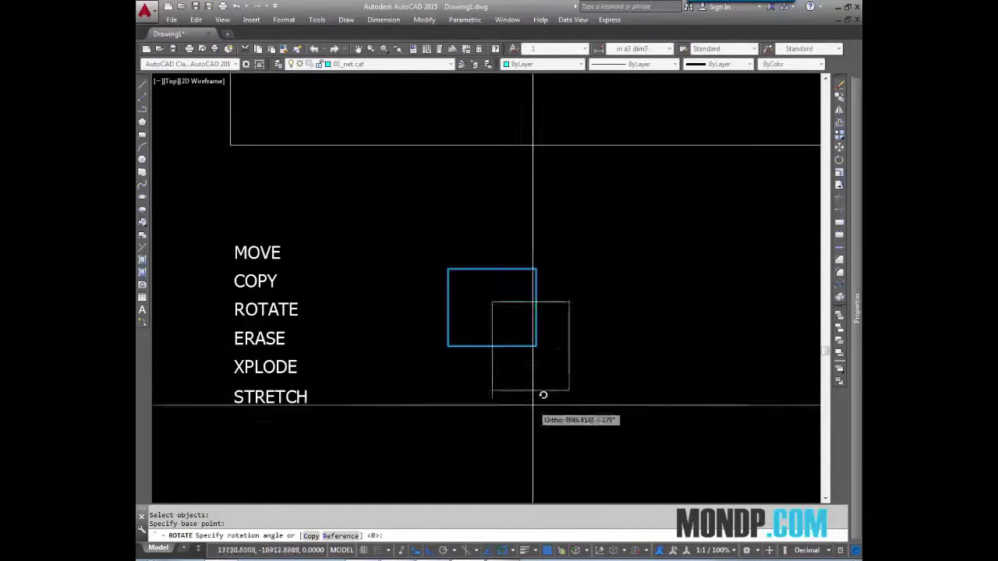
key("F8")
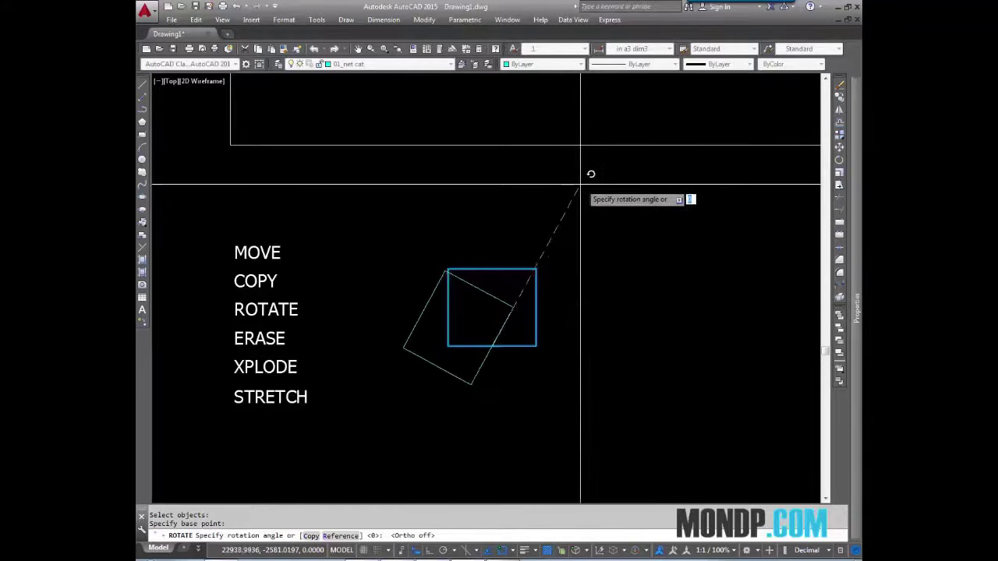
scroll(519, 361, "up", 2)
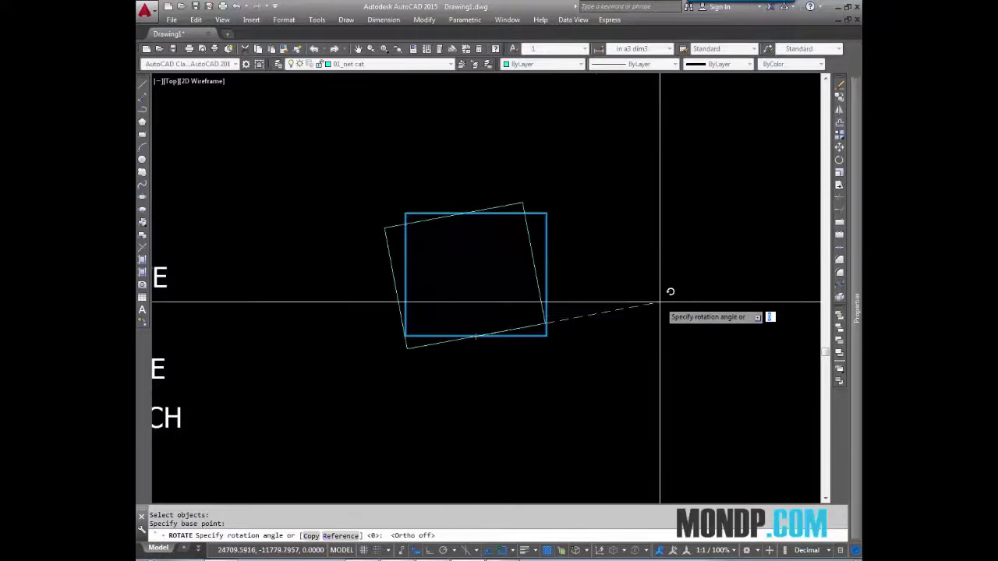
type("45")
key("Return")
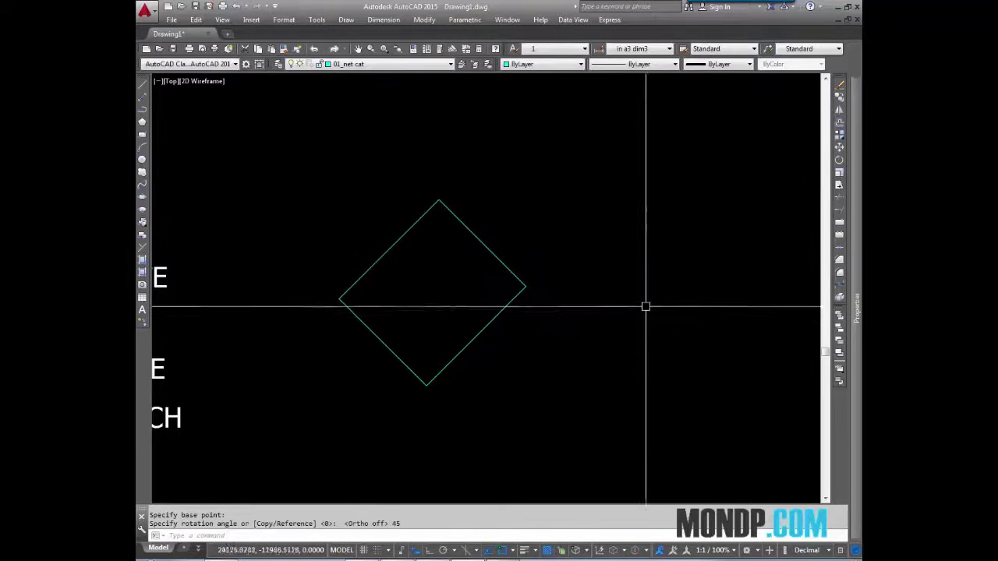
key("ctrl+z")
scroll(527, 289, "down", 3)
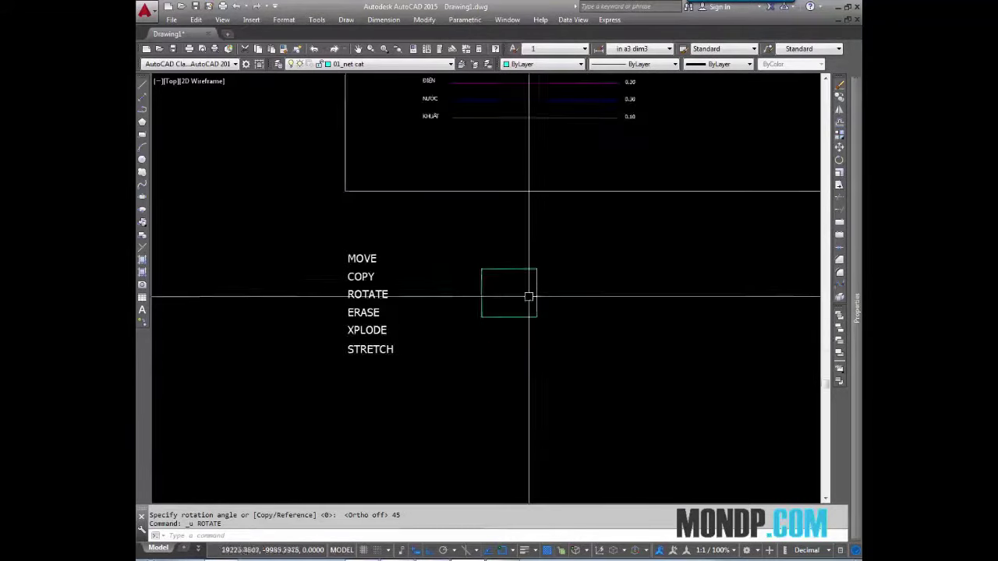
key("Escape")
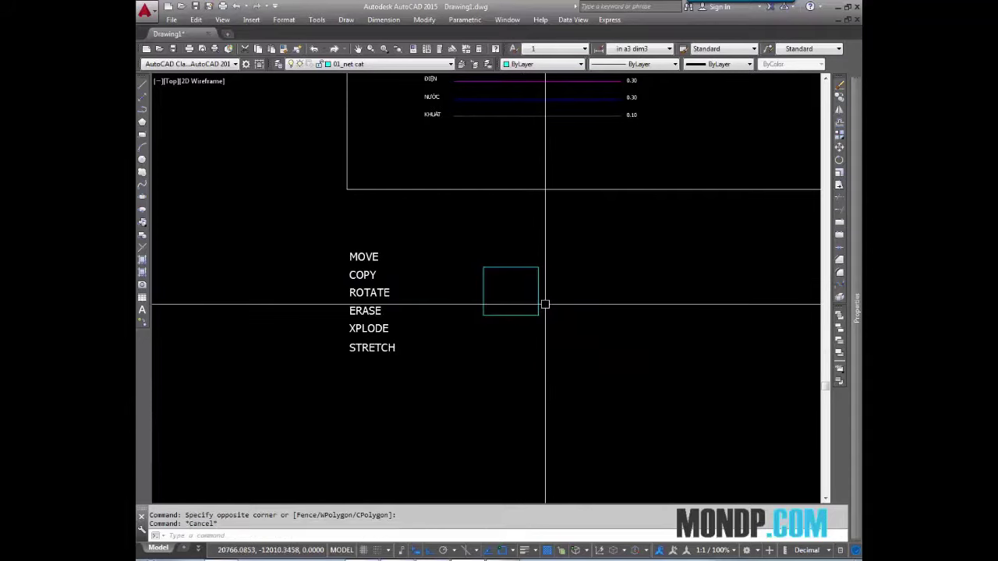
type("ro")
key("Return")
left_click_drag(559, 270, 522, 319)
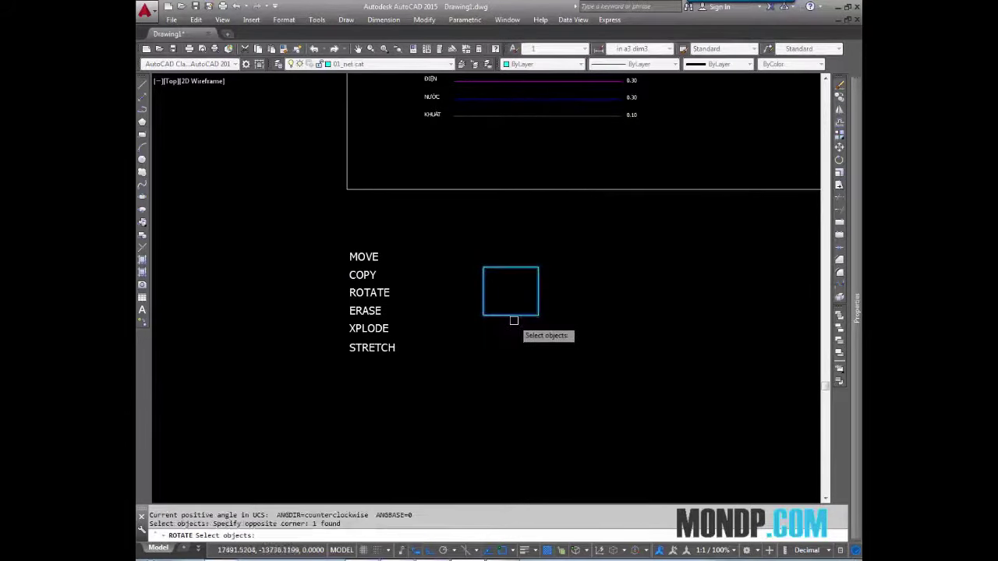
key("Return")
left_click(511, 316)
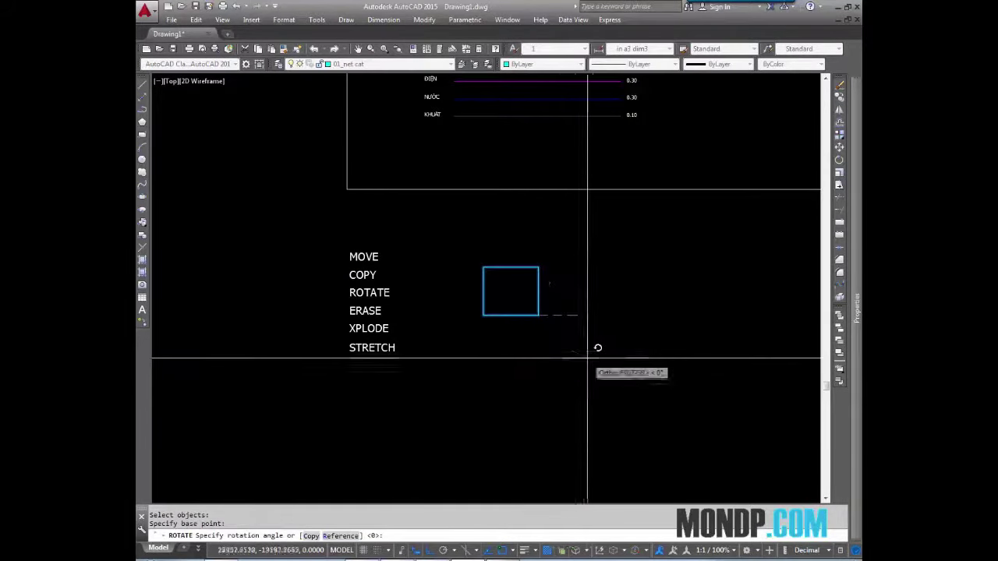
key("F8")
type("-45")
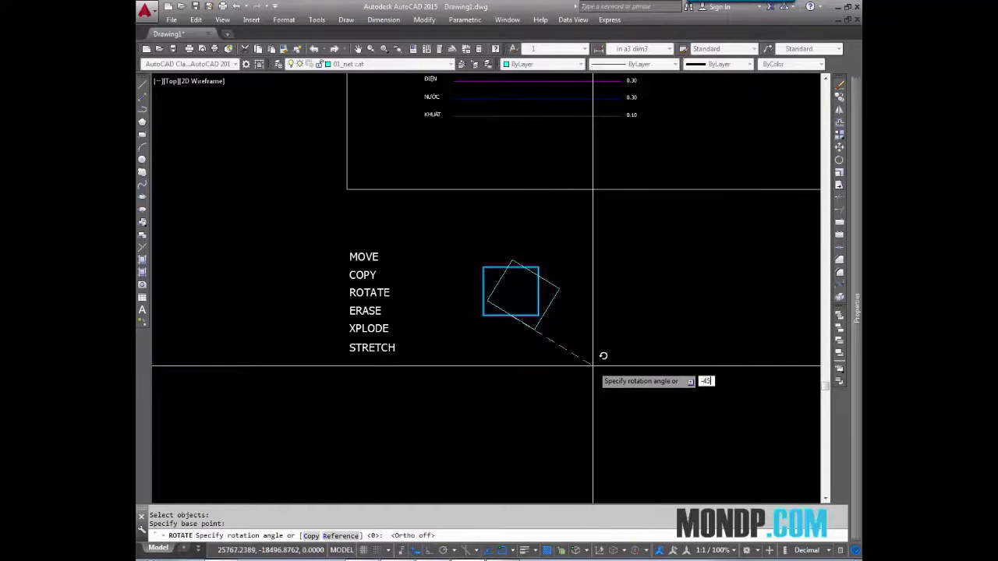
key("Return")
scroll(511, 320, "up", 4)
middle_click_drag(515, 310, 504, 327)
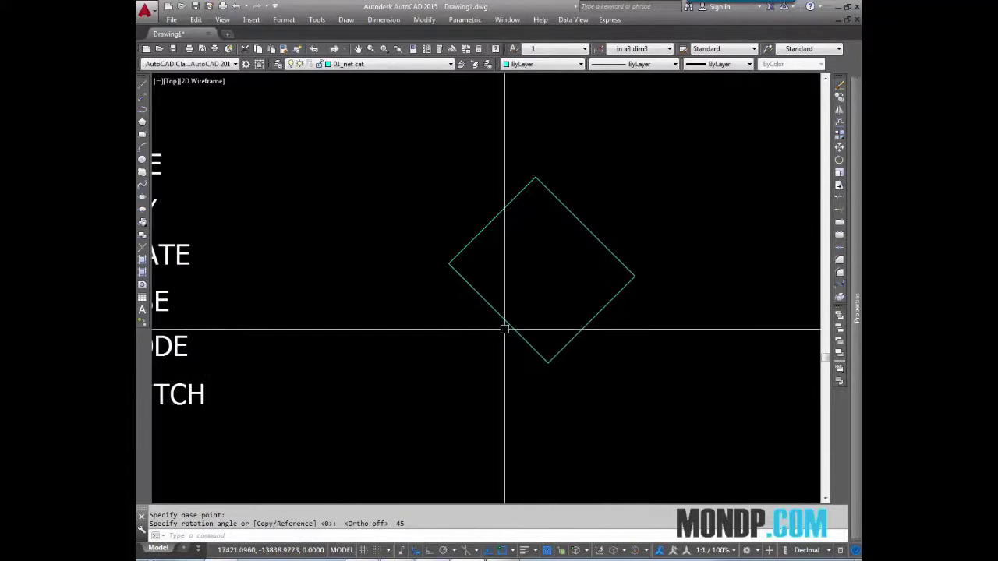
type("l")
key("Return")
left_click(497, 313)
middle_click_drag(649, 357, 548, 338)
middle_click_drag(634, 314, 585, 307)
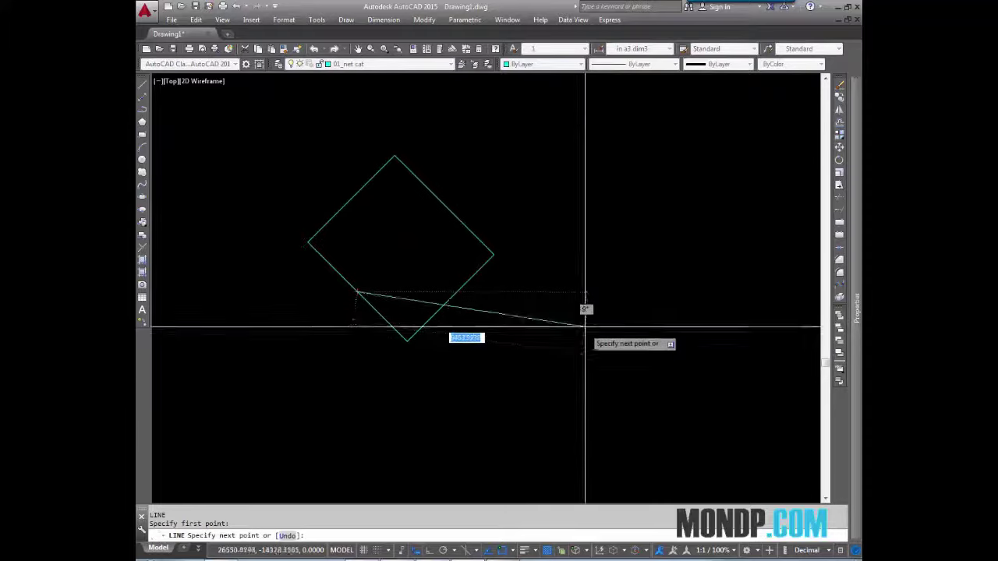
key("F8")
left_click(705, 326)
key("Escape")
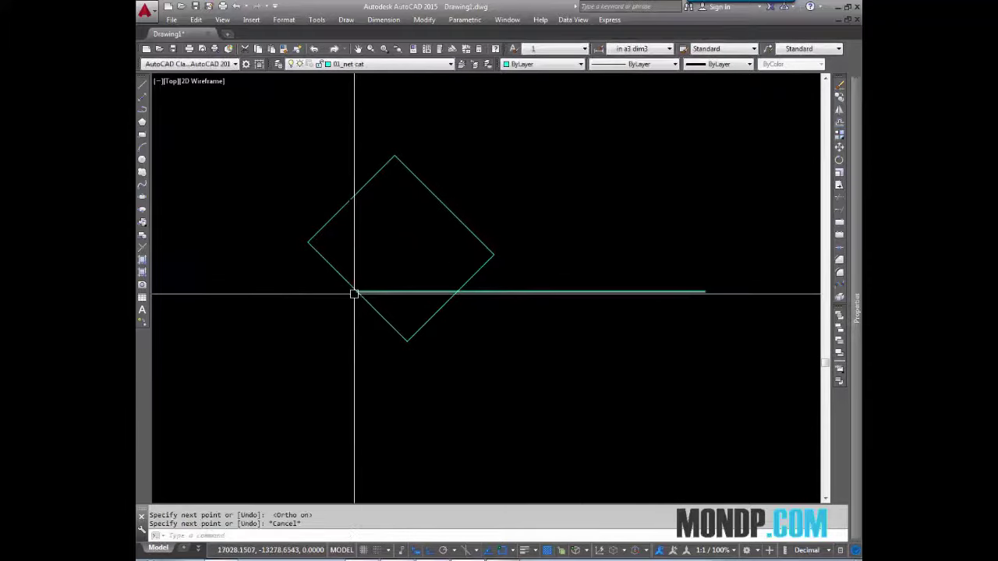
middle_click_drag(340, 237, 414, 242)
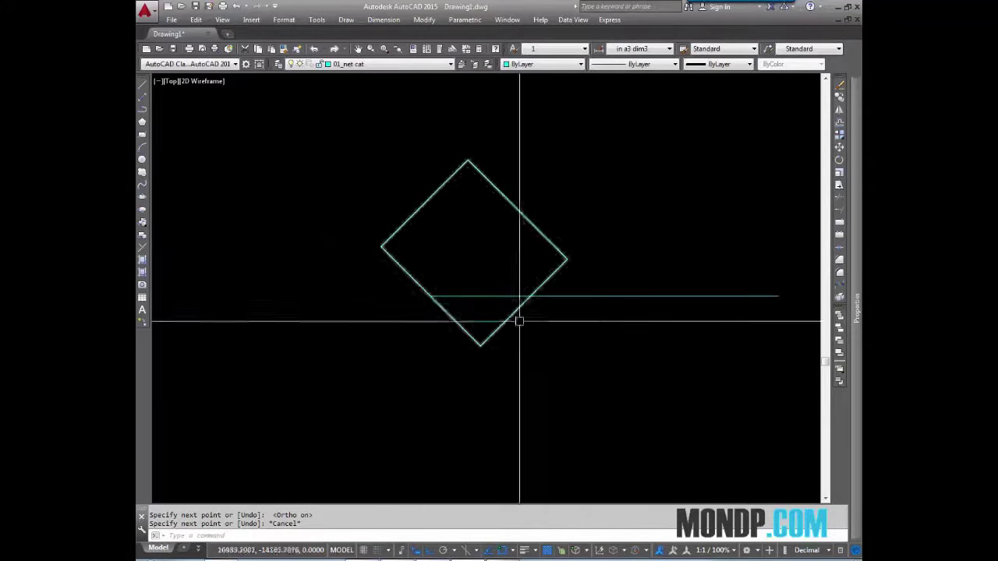
left_click(546, 295)
type("e")
key("Return")
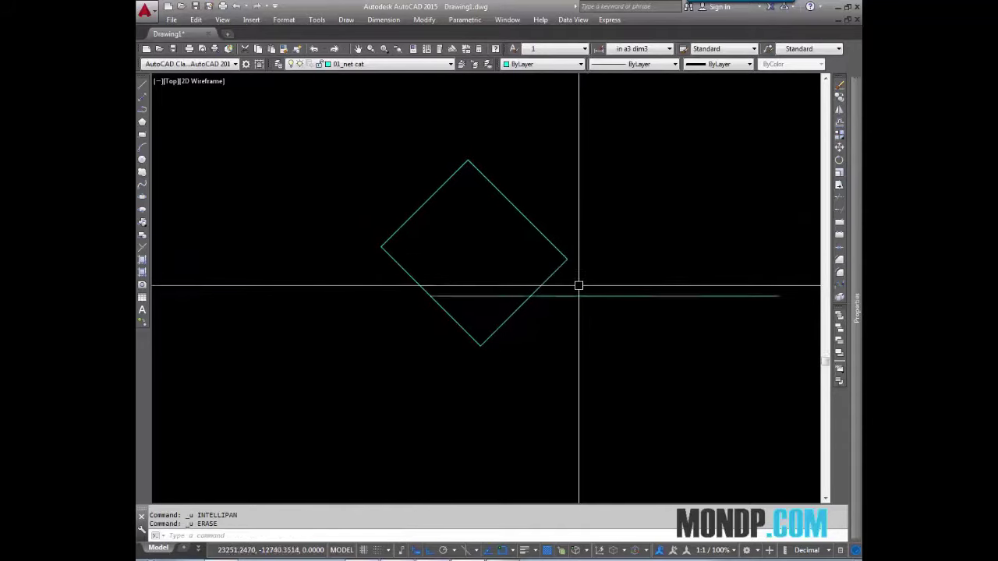
scroll(578, 289, "down", 3)
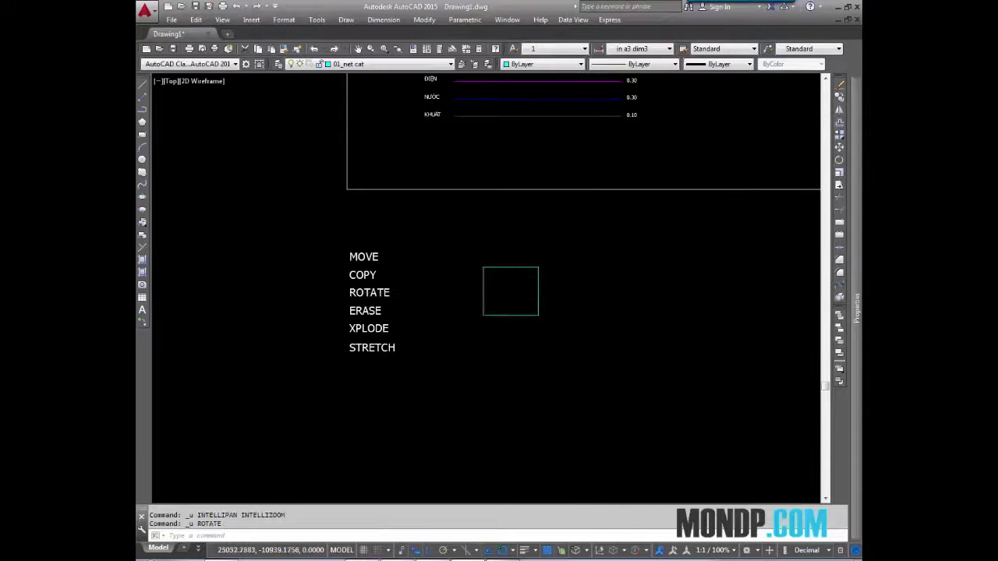
scroll(543, 291, "up", 4)
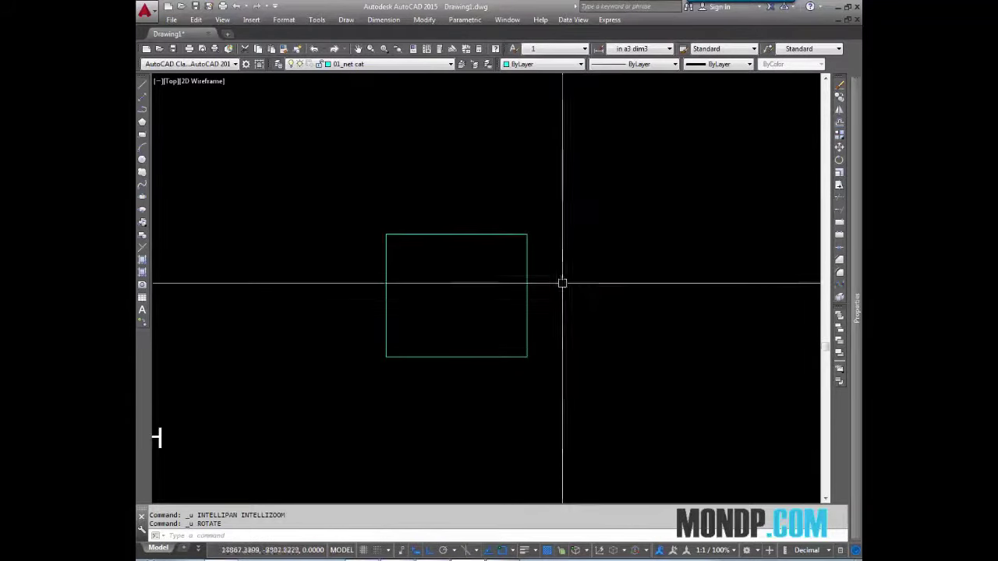
type("r")
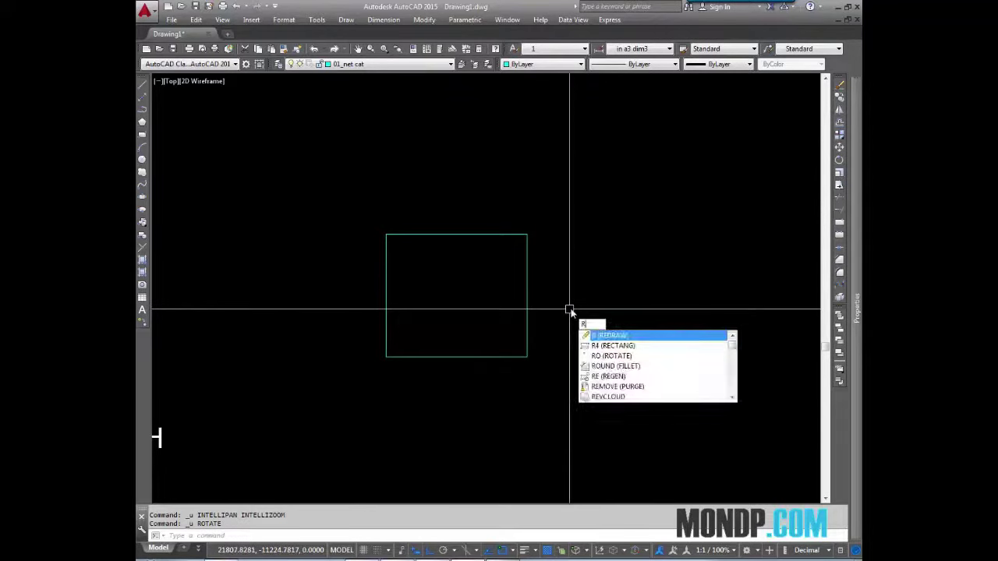
type("t")
key("Return")
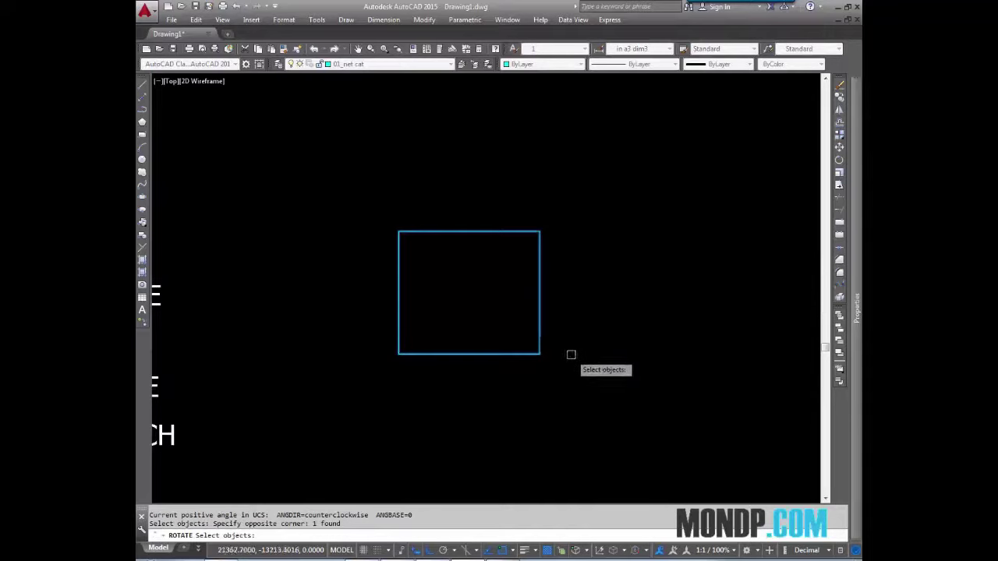
middle_click_drag(571, 354, 566, 331)
key("Return")
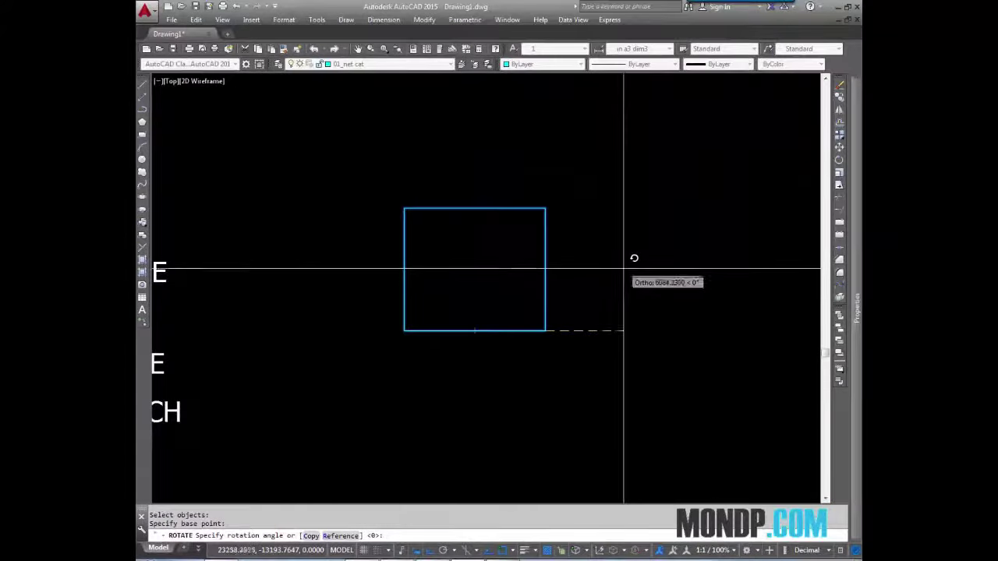
key("F8")
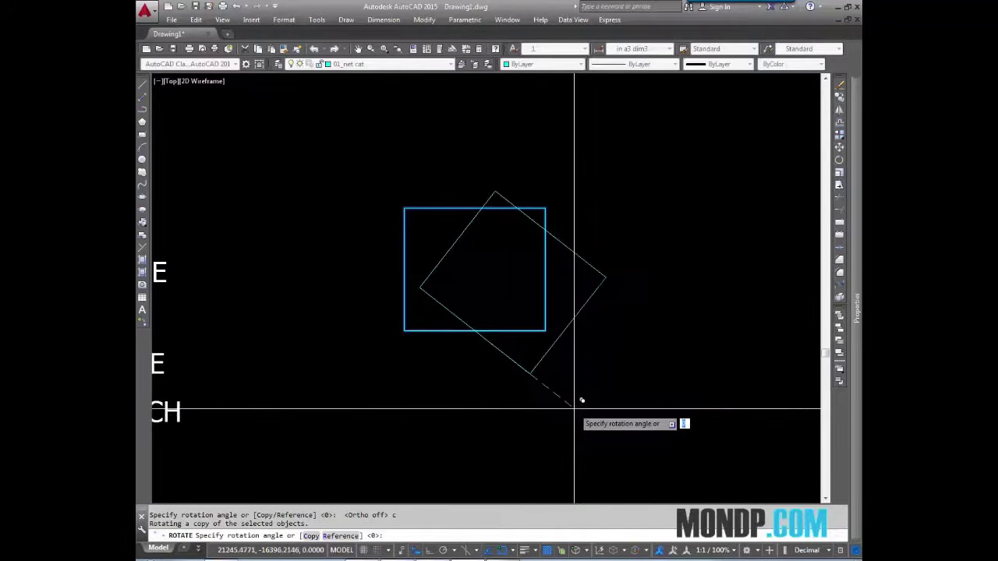
left_click(574, 409)
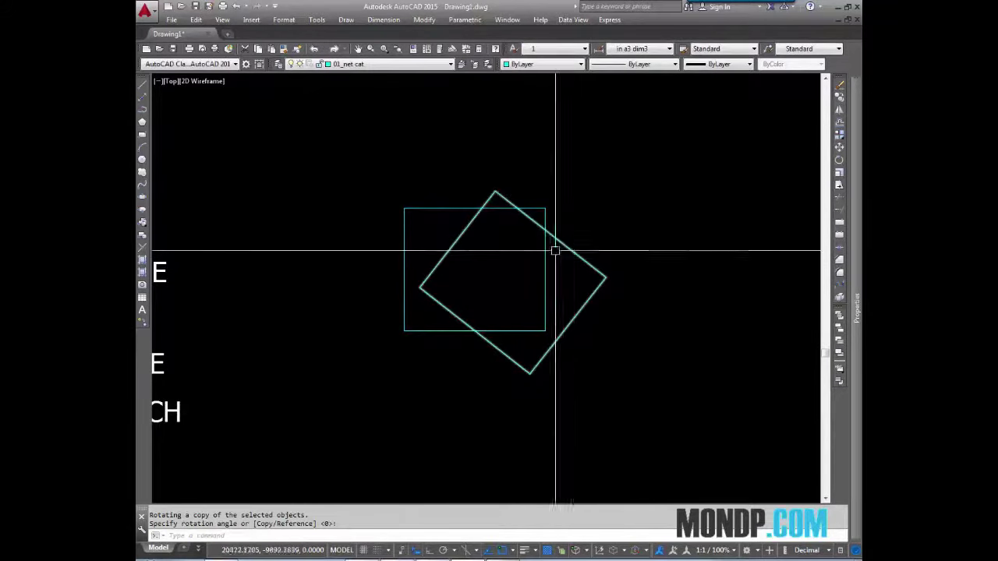
left_click(598, 283)
left_click(571, 315)
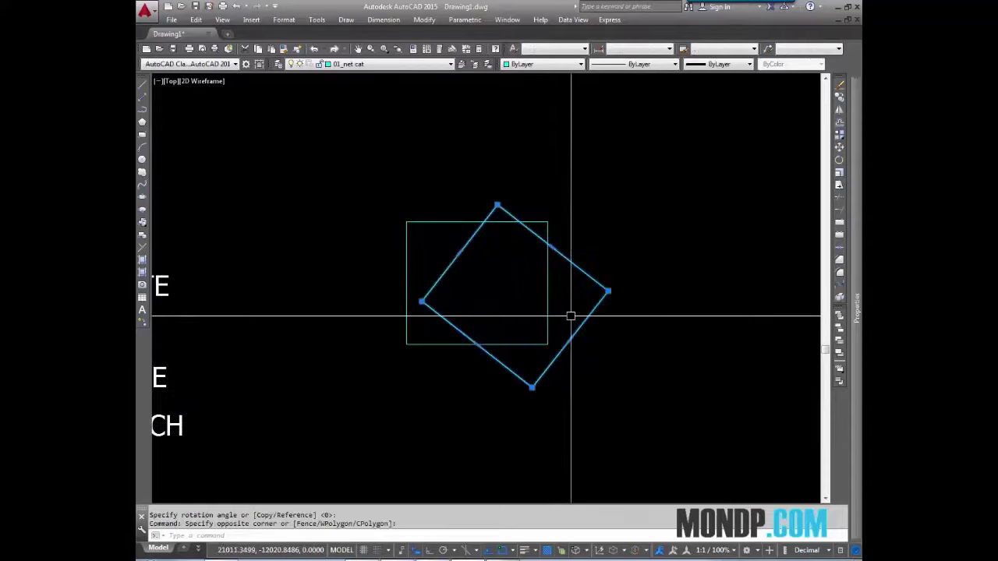
type("e")
key("Return")
scroll(579, 285, "down", 2)
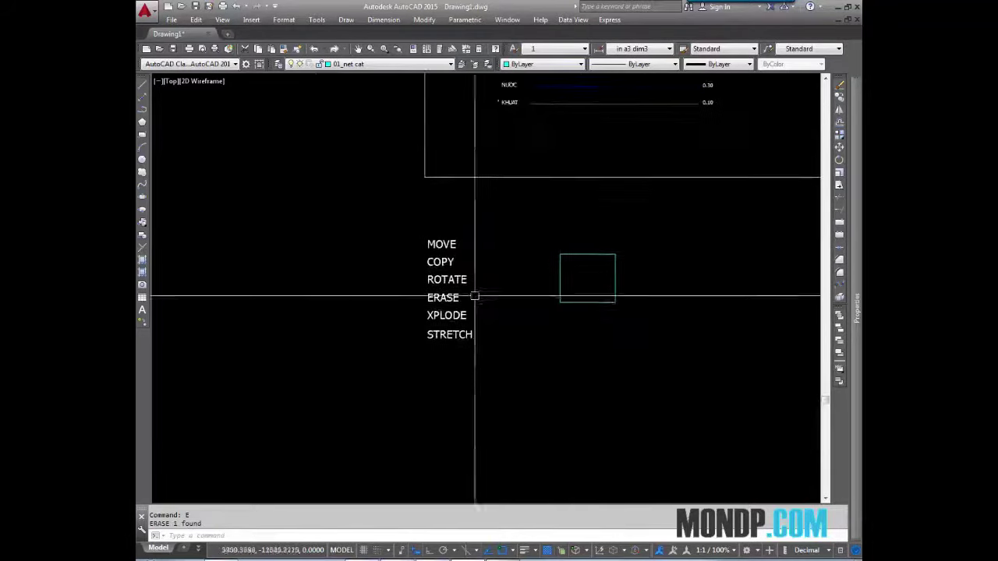
- Pan and zoom to frame the command list, square and legend together
mouse_move(474, 294)
middle_mouse_down()
mouse_move(531, 293)
mouse_move(477, 295)
middle_mouse_up()
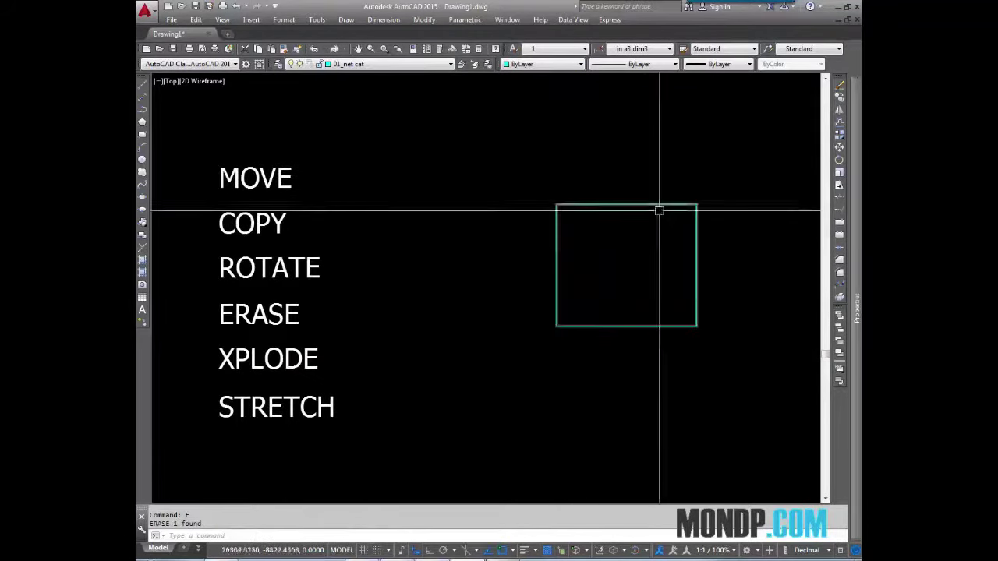
mouse_move(639, 209)
middle_mouse_down()
mouse_move(580, 234)
mouse_move(546, 283)
middle_mouse_up()
scroll(580, 236, "down", 2)
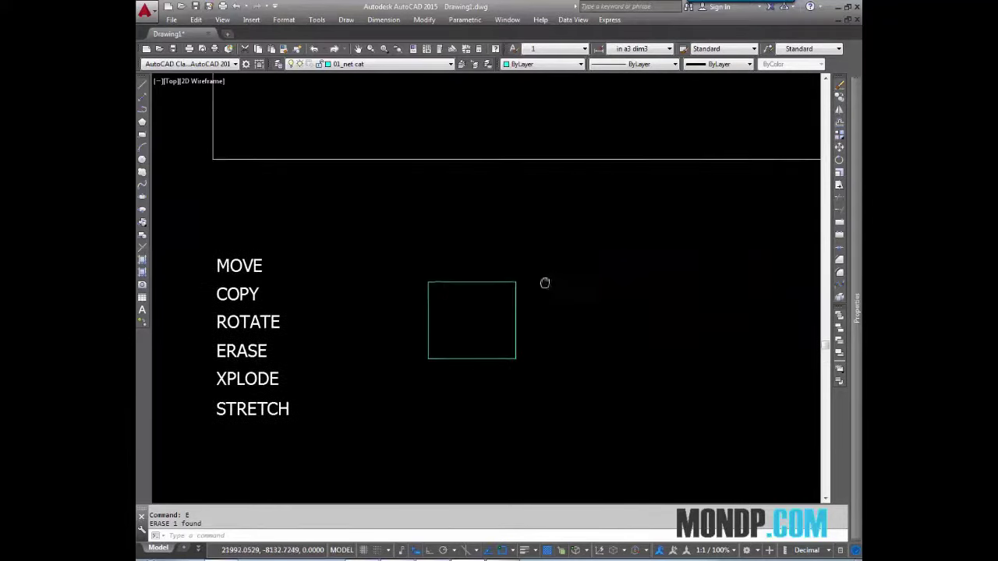
middle_click_drag(600, 335, 637, 315)
scroll(294, 347, "up", 2)
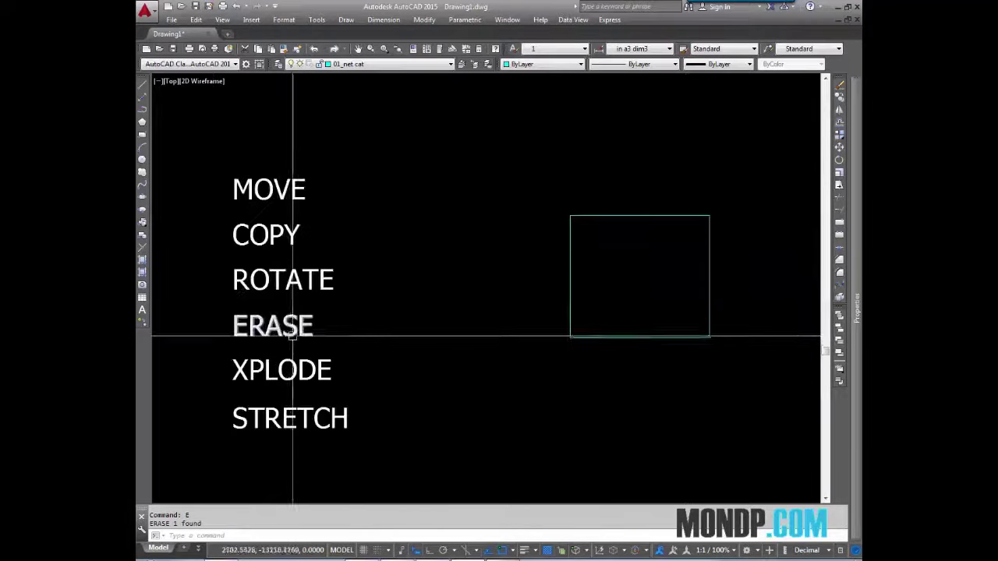
scroll(257, 305, "up", 4)
scroll(376, 367, "down", 4)
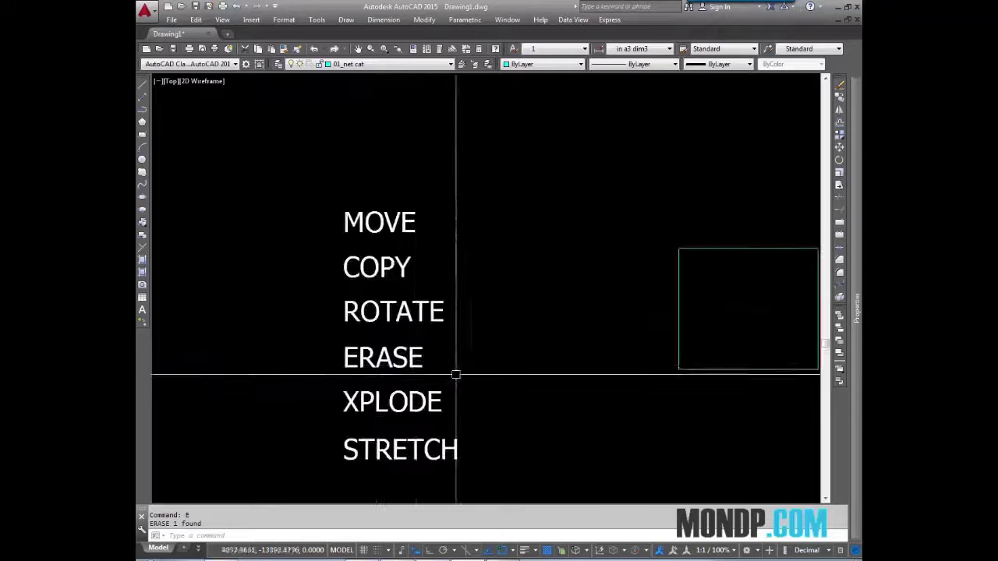
mouse_move(454, 372)
middle_mouse_down()
mouse_move(395, 314)
mouse_move(403, 322)
middle_mouse_up()
scroll(414, 319, "up", 2)
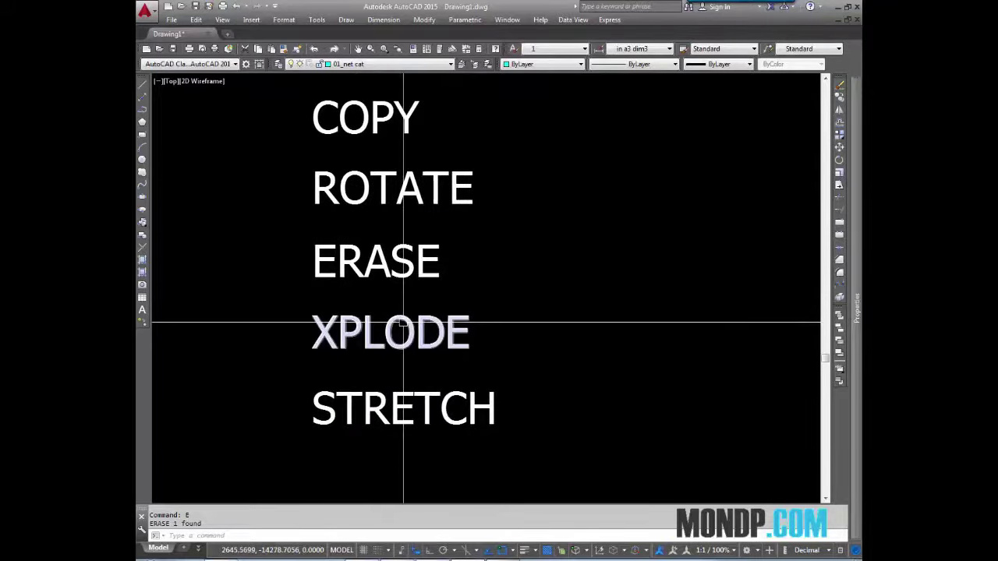
scroll(404, 325, "down", 3)
middle_click_drag(549, 321, 387, 330)
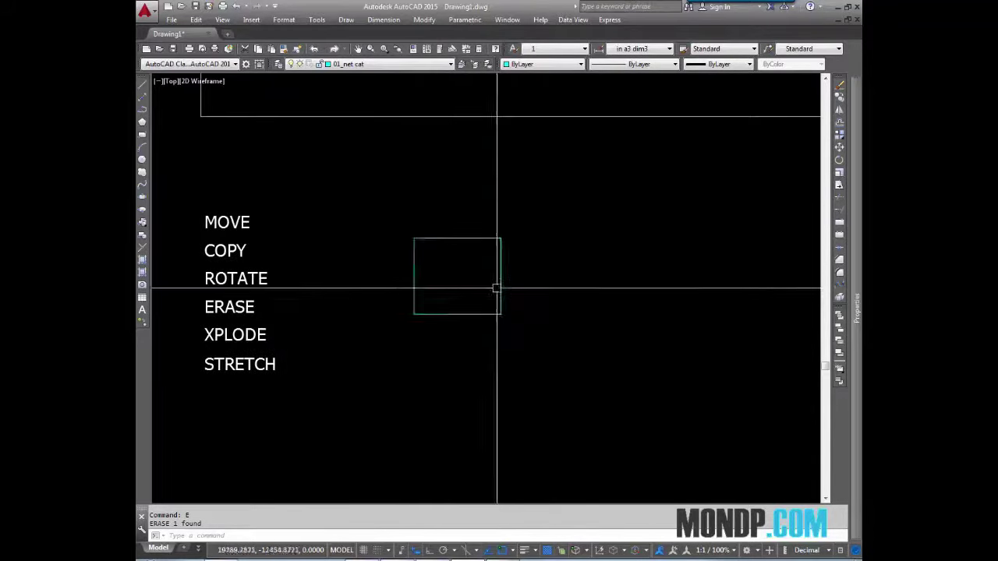
scroll(494, 285, "down", 3)
mouse_move(523, 257)
middle_mouse_down()
mouse_move(536, 255)
mouse_move(514, 271)
middle_mouse_up()
scroll(502, 274, "up", 2)
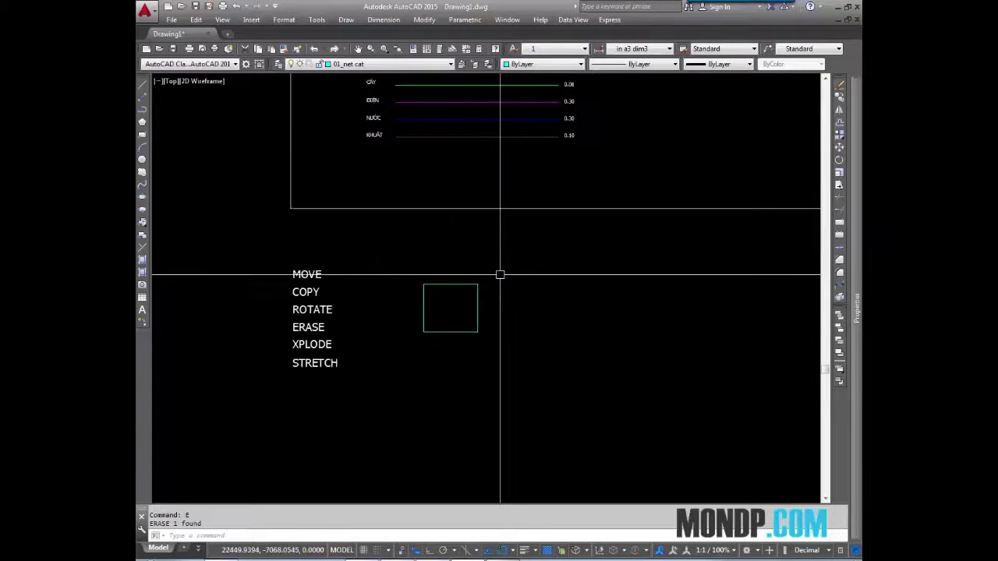
scroll(472, 290, "up", 3)
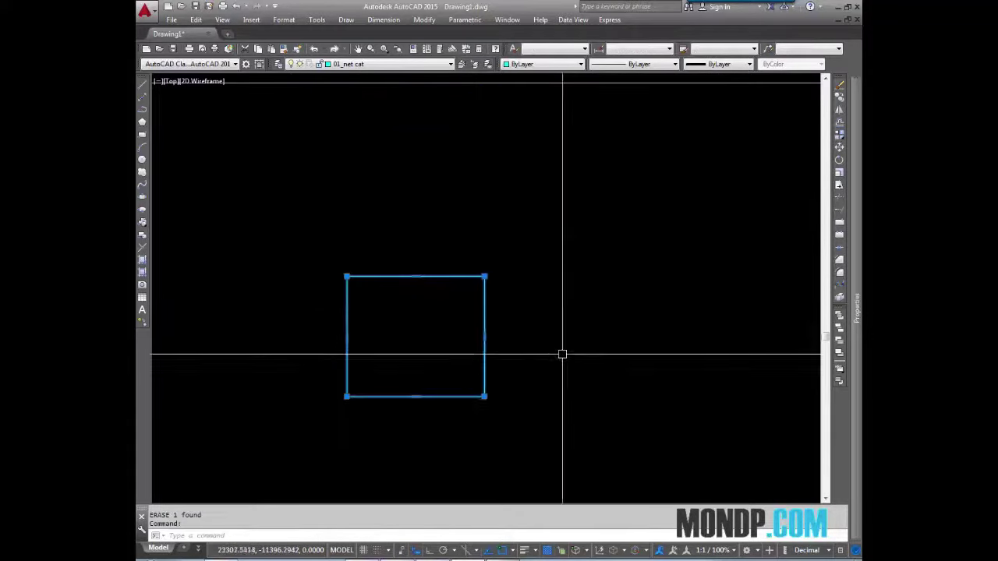
middle_click_drag(562, 354, 537, 285)
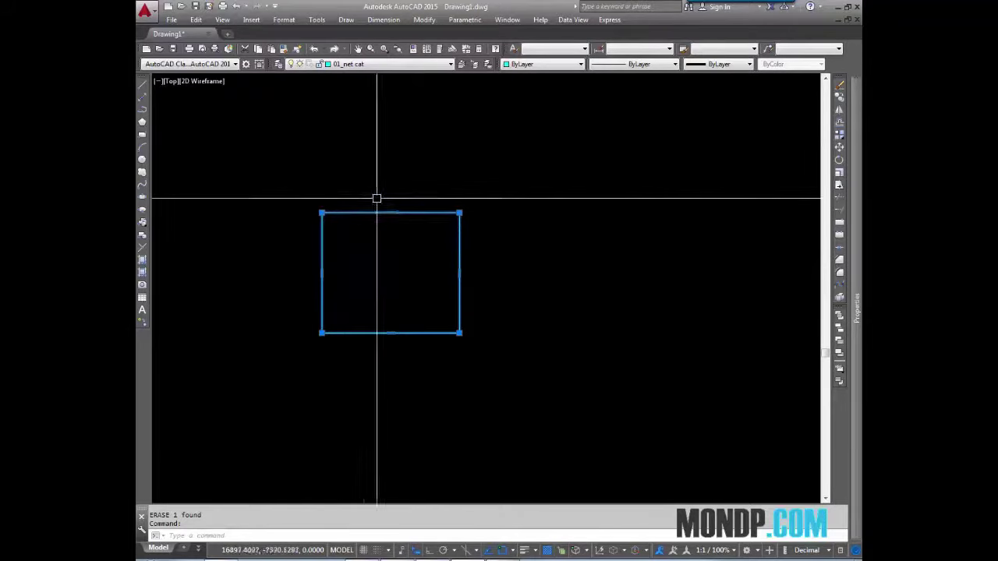
middle_click_drag(400, 218, 417, 273)
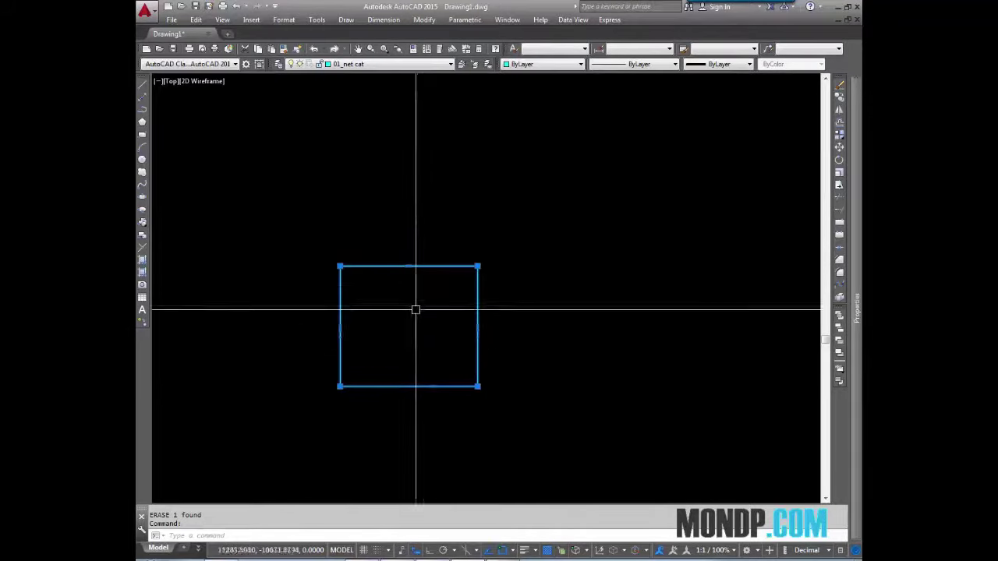
scroll(416, 309, "down", 2)
middle_click_drag(505, 311, 556, 289)
- Clear the old selection and crossing-select the square beside the list
key("Escape")
left_click_drag(553, 274, 473, 288)
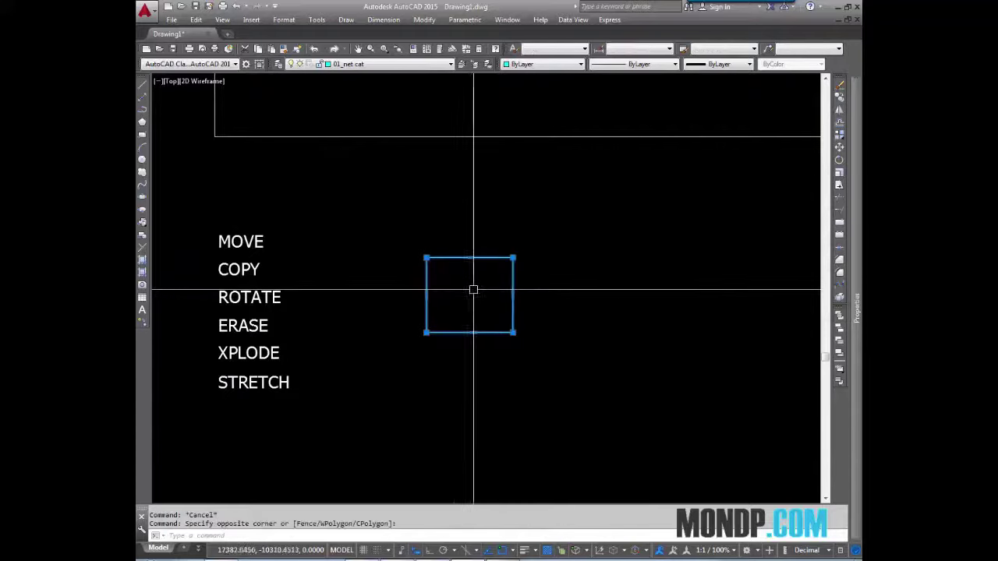
scroll(423, 258, "up", 4)
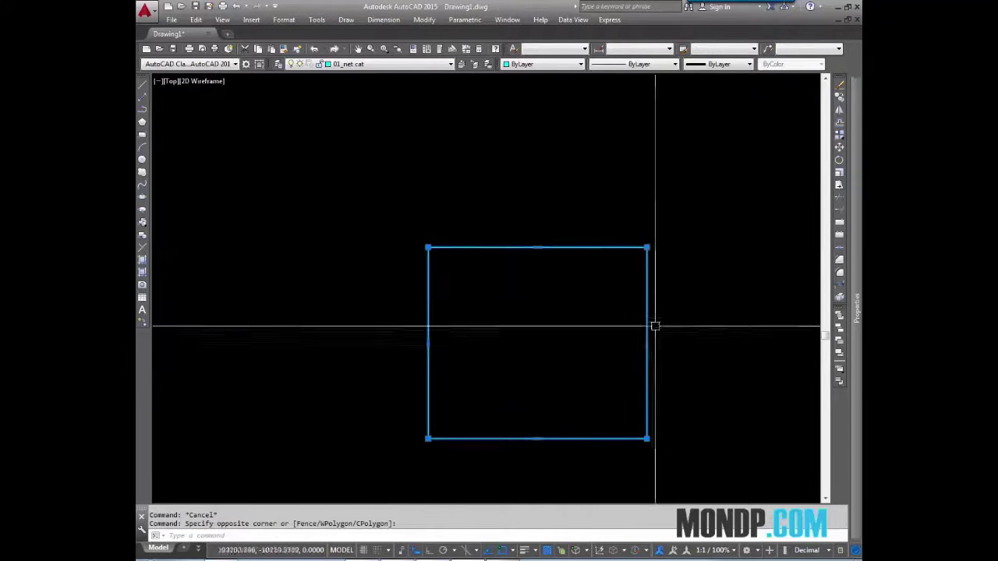
scroll(538, 293, "down", 5)
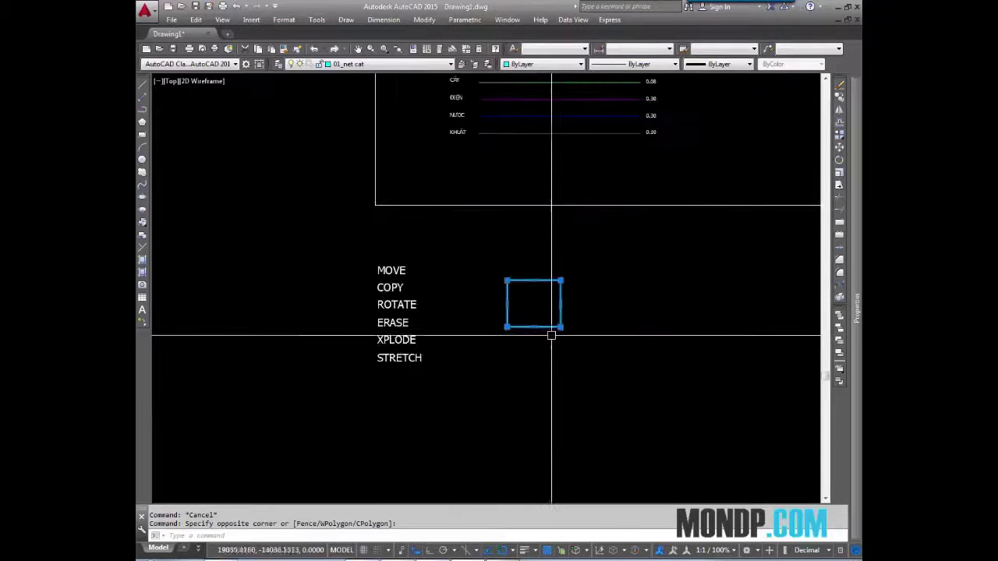
scroll(487, 337, "up", 2)
middle_click_drag(581, 302, 549, 311)
scroll(491, 263, "up", 3)
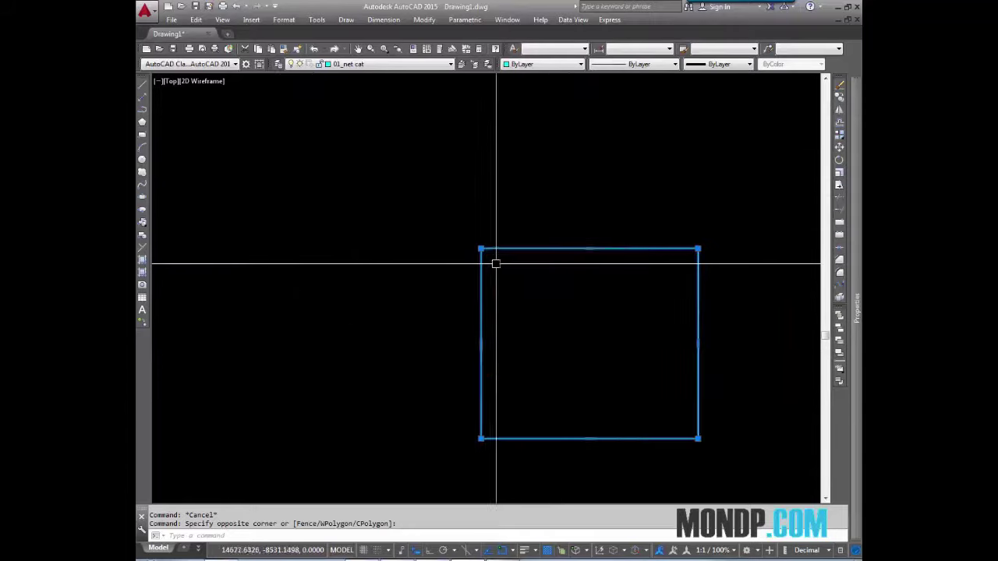
middle_click_drag(599, 260, 532, 250)
scroll(535, 307, "down", 4)
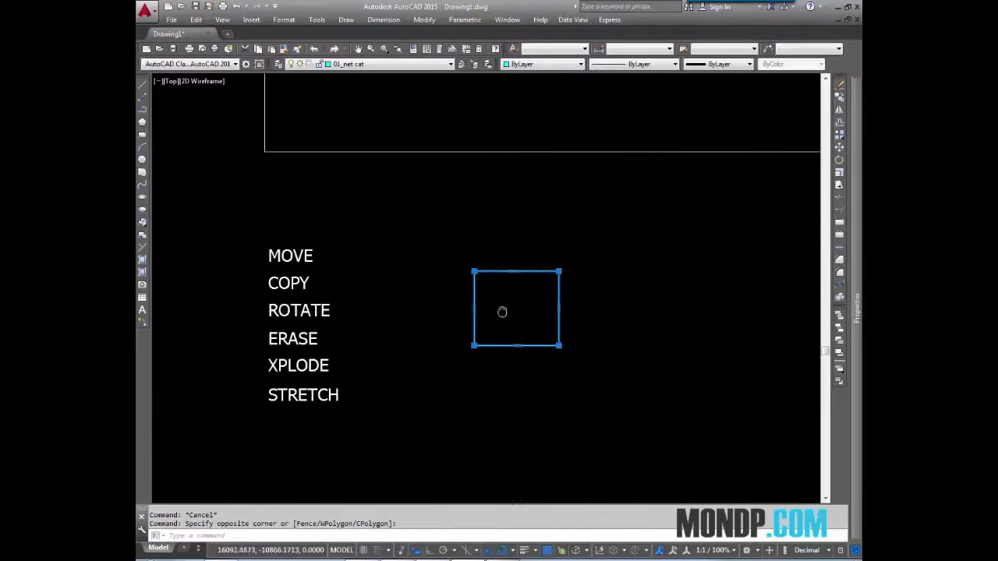
type("X")
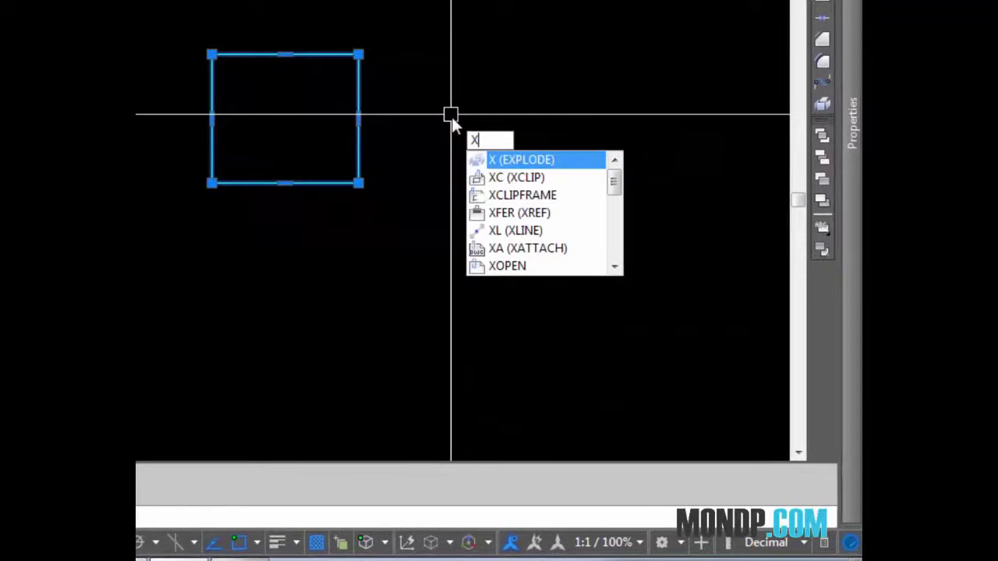
key("Return")
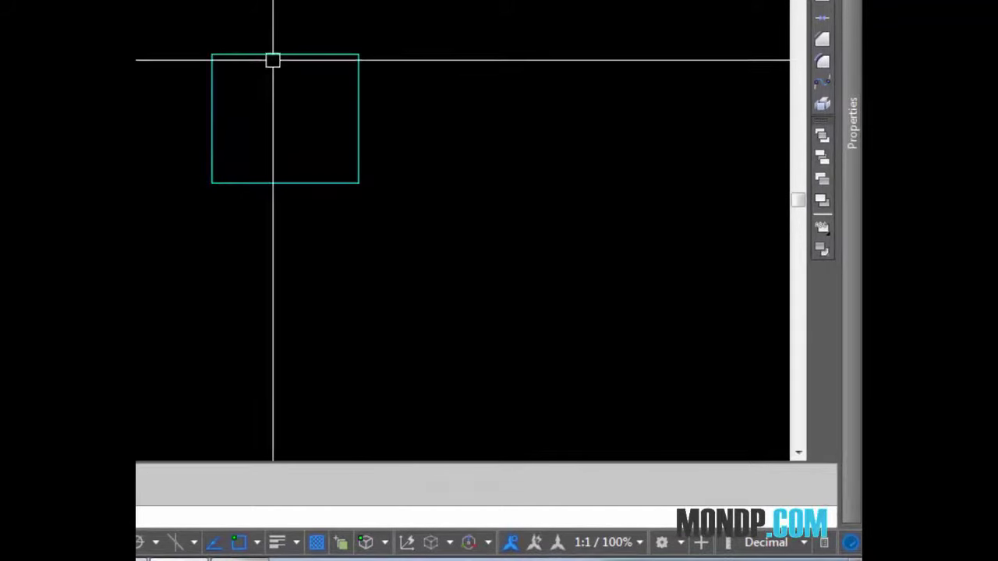
left_click(259, 54)
key("Escape")
left_click(572, 304)
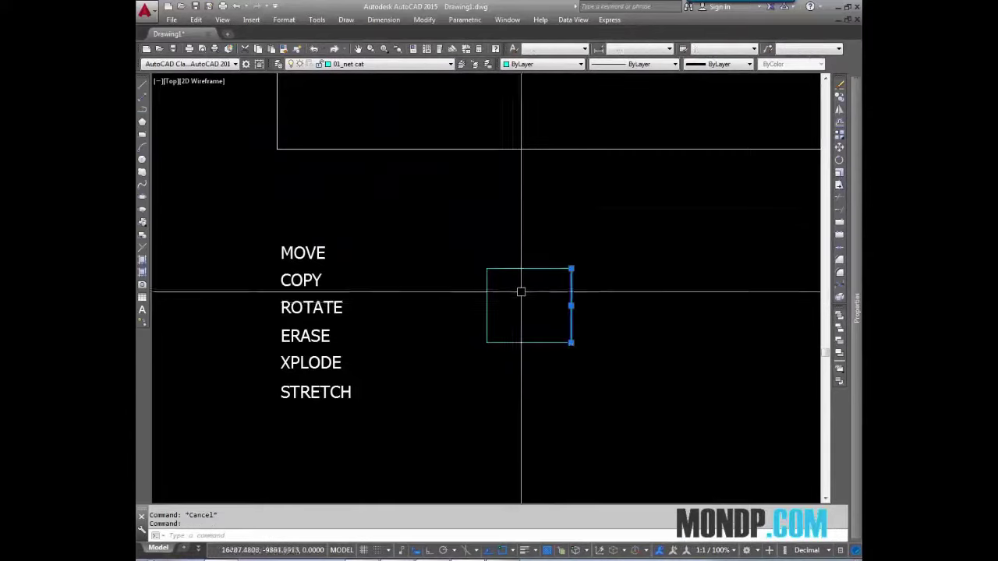
scroll(519, 289, "up", 2)
left_click(466, 292)
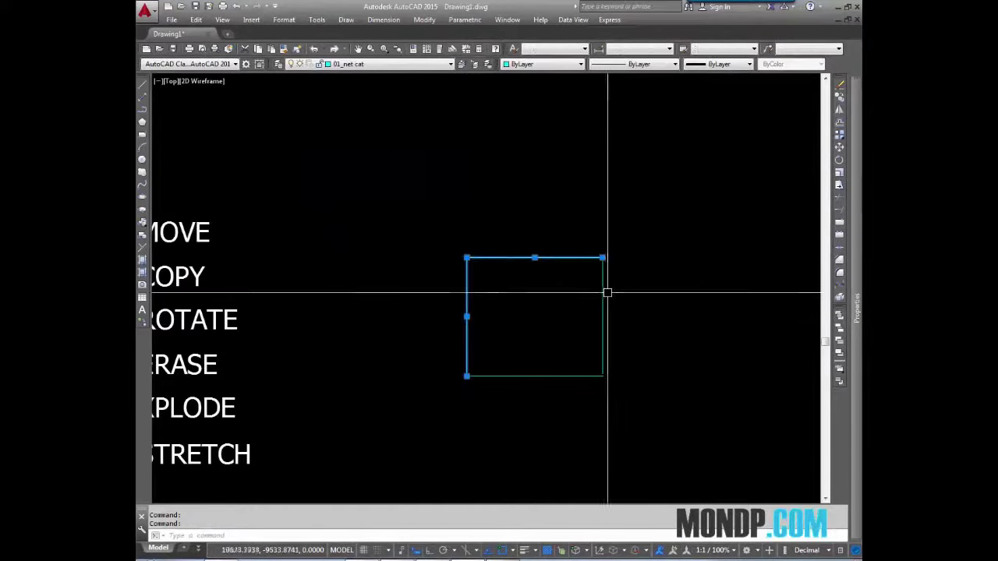
key("Escape")
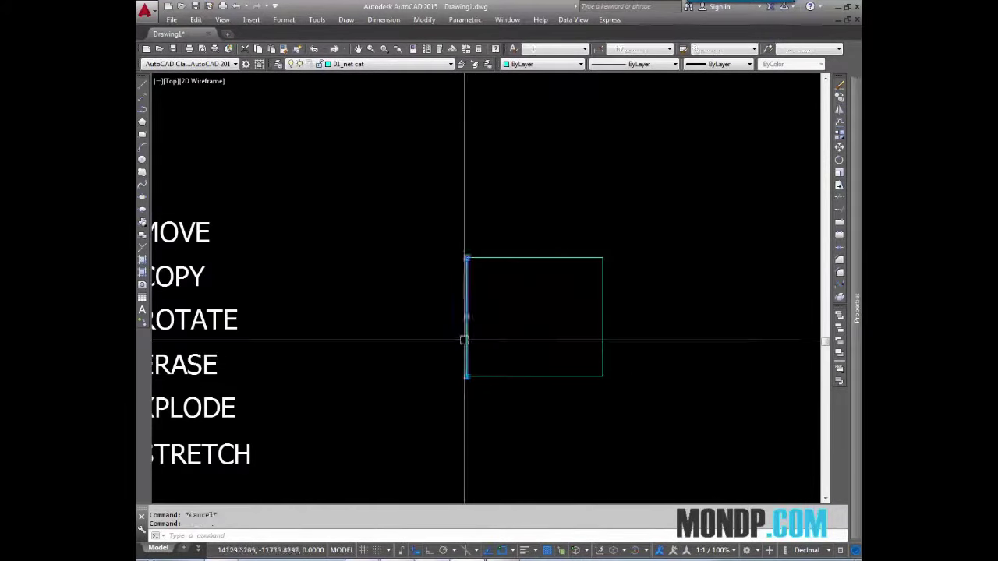
scroll(580, 277, "down", 2)
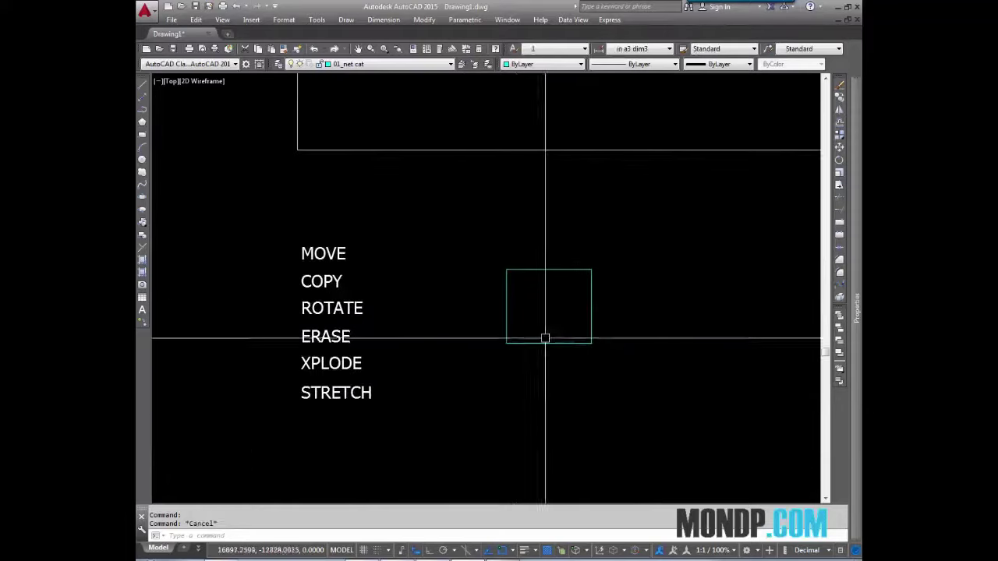
left_click(507, 307)
left_click(530, 269)
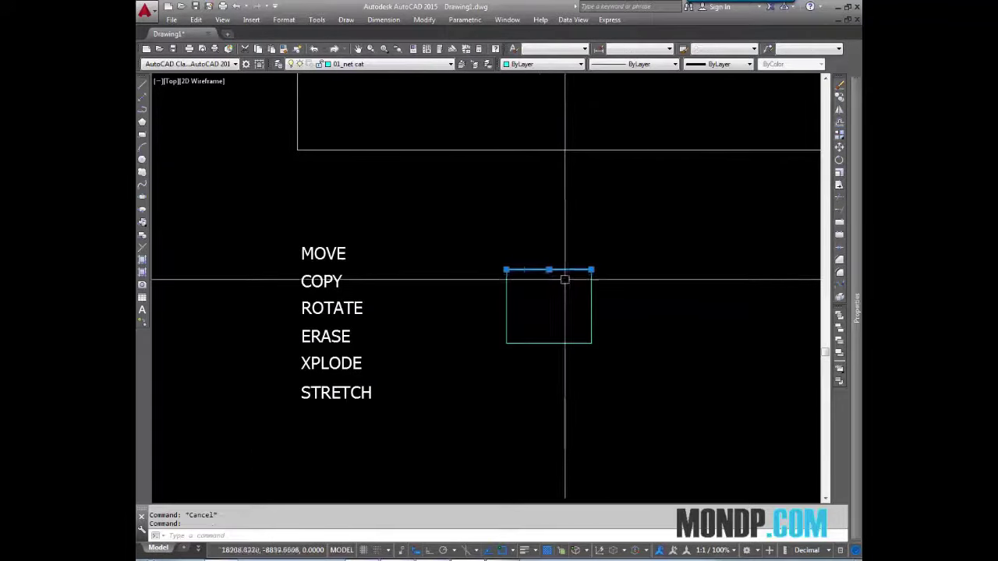
scroll(543, 345, "down", 2)
key("Escape")
scroll(545, 304, "up", 4)
mouse_move(545, 305)
middle_mouse_down()
mouse_move(477, 326)
mouse_move(548, 304)
middle_mouse_up()
left_click(557, 283)
left_click(504, 315)
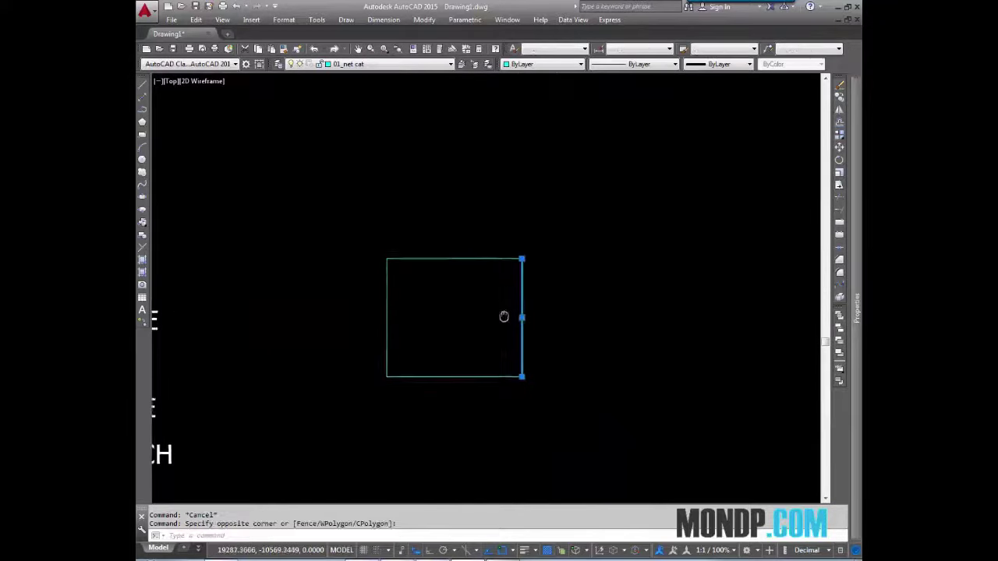
scroll(504, 315, "down", 3)
scroll(366, 341, "up", 2)
scroll(405, 358, "up", 2)
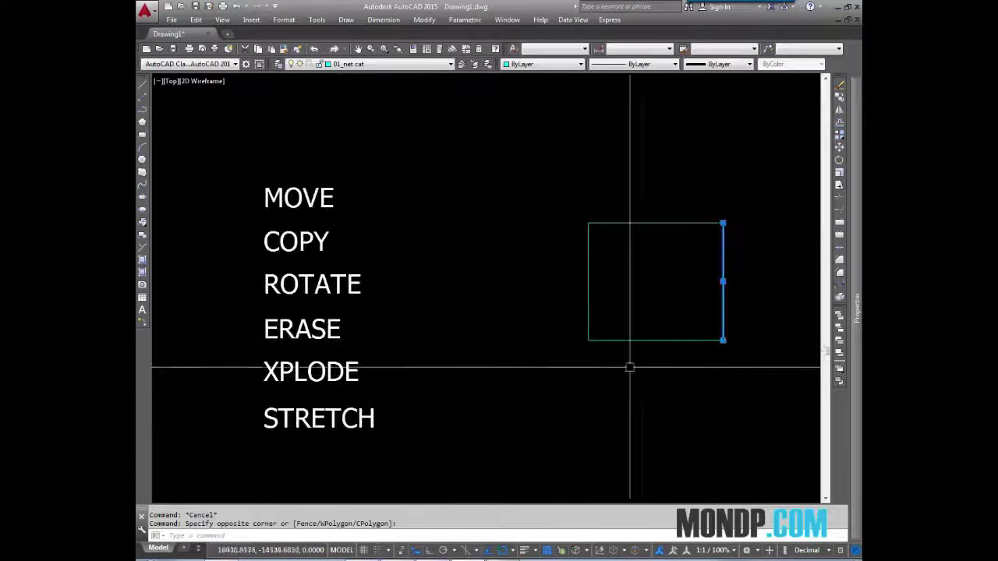
middle_click_drag(630, 367, 544, 365)
key("Escape")
left_click(515, 224)
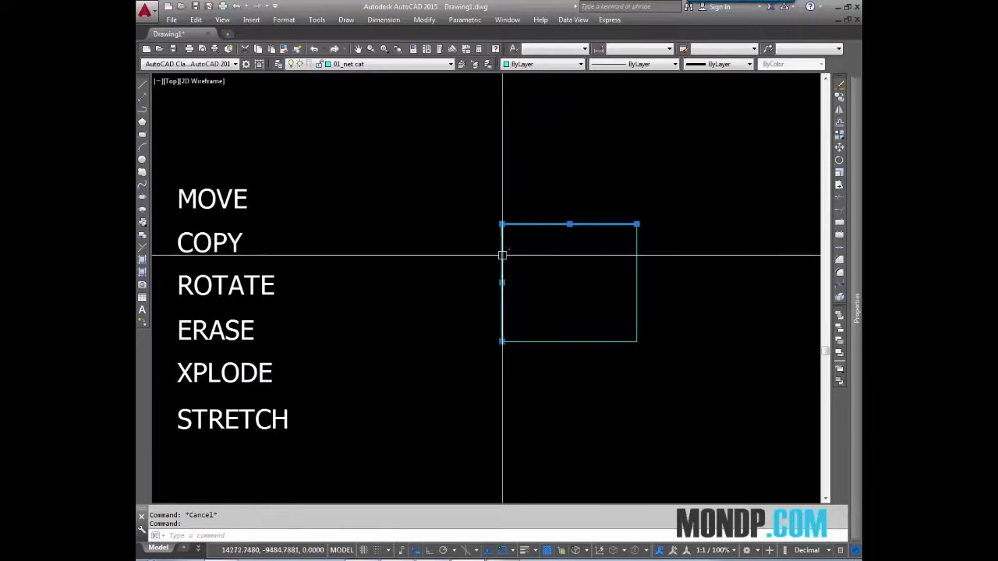
key("Escape")
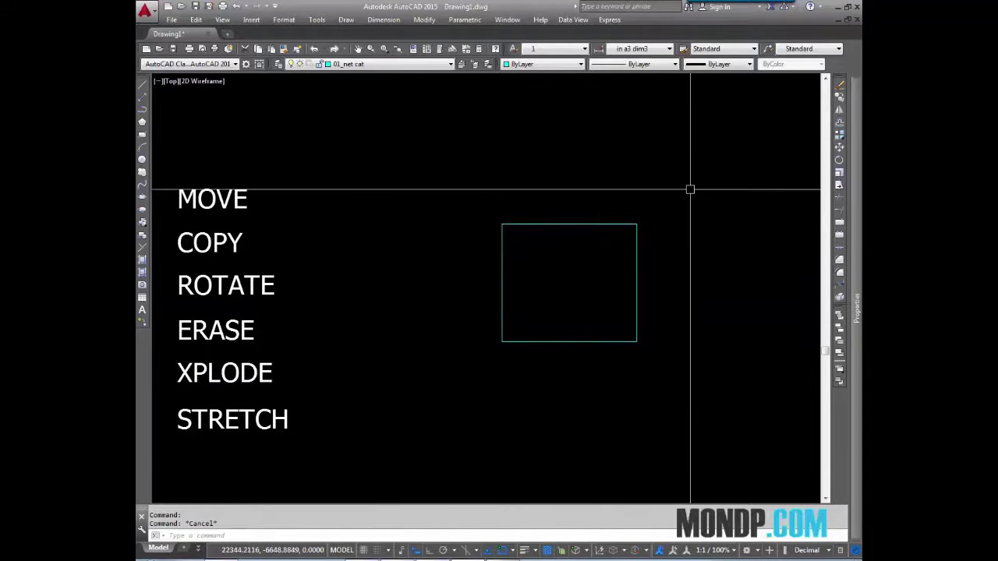
left_click(690, 189)
left_click(421, 401)
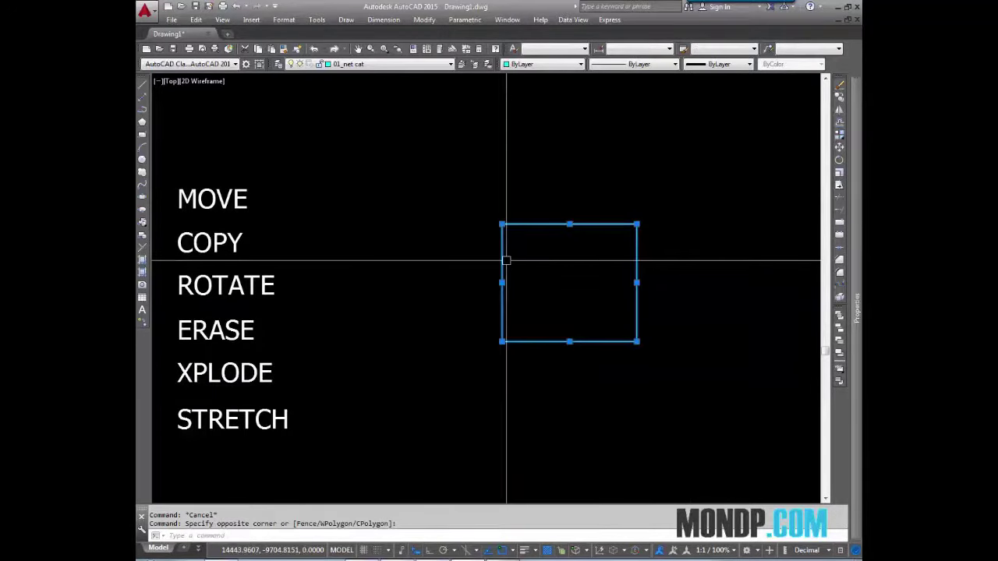
key("Escape")
mouse_move(581, 308)
middle_mouse_down()
mouse_move(538, 322)
mouse_move(546, 347)
middle_mouse_up()
scroll(539, 323, "down", 2)
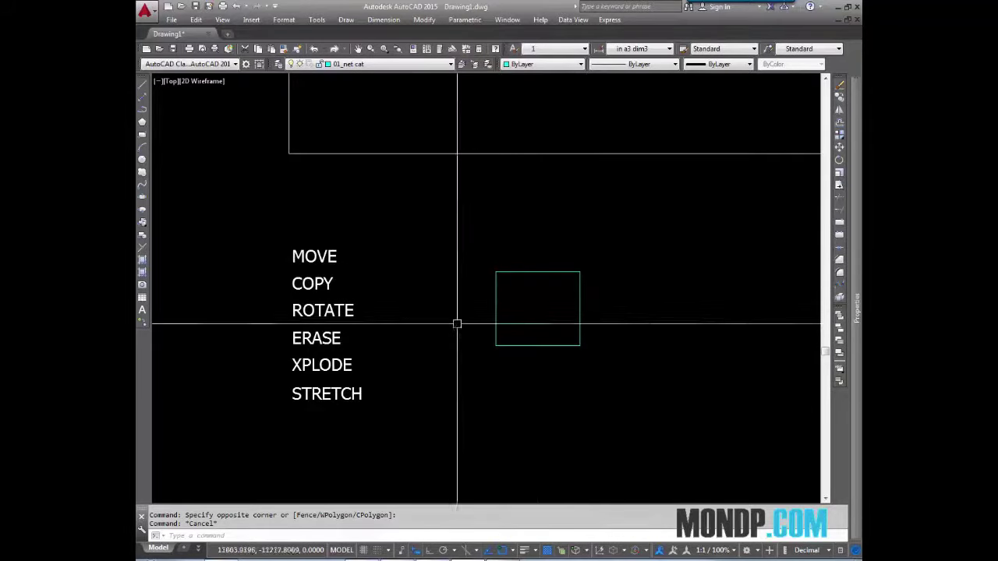
- Reframe the view around the list and square, cancelling an explode started early
middle_click_drag(484, 382, 491, 343)
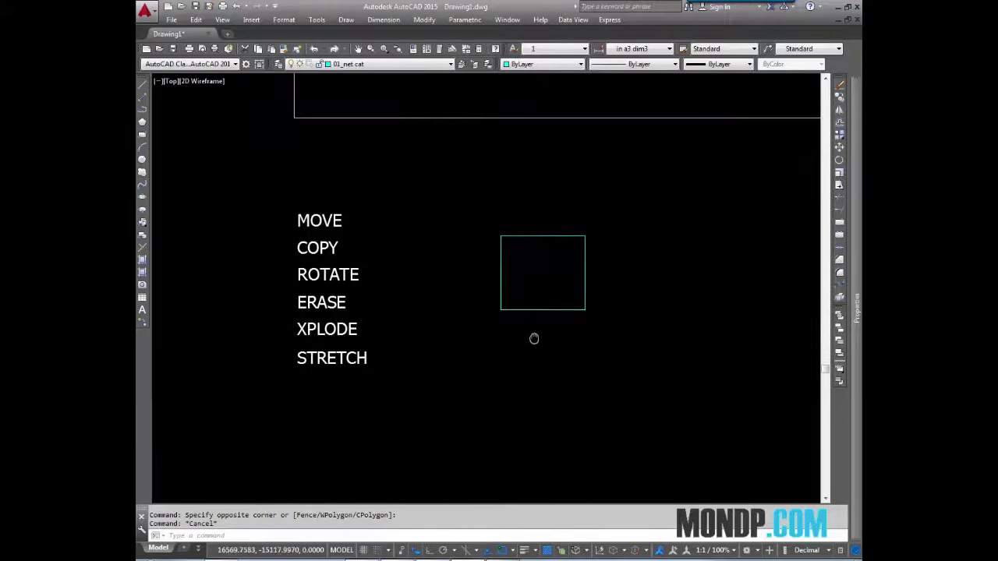
scroll(375, 374, "up", 2)
middle_click_drag(372, 379, 417, 367)
middle_click_drag(254, 364, 328, 379)
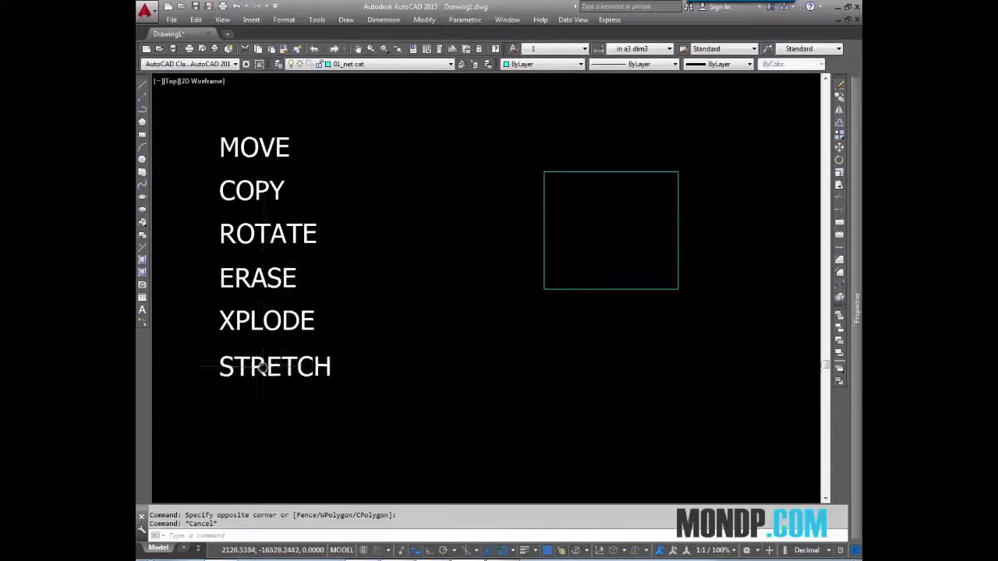
mouse_move(677, 273)
middle_mouse_down()
mouse_move(538, 315)
mouse_move(552, 310)
middle_mouse_up()
type("X")
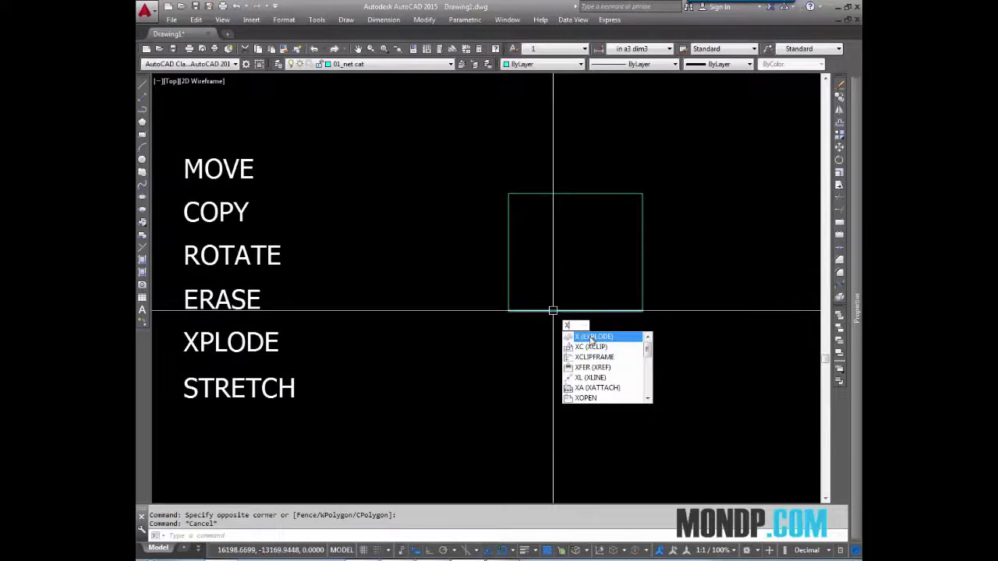
left_click(592, 336)
key("Escape")
- Draw a second square with REC beside the first and explode it into lines
mouse_move(620, 322)
middle_mouse_down()
mouse_move(550, 340)
mouse_move(522, 312)
middle_mouse_up()
type("rec")
key("Return")
left_click(505, 232)
left_click(642, 353)
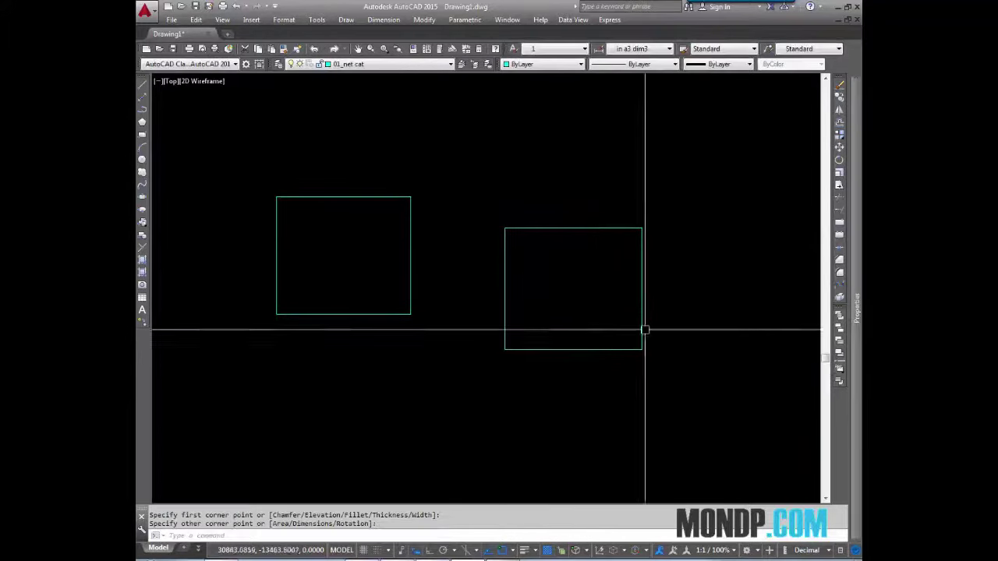
key("Return")
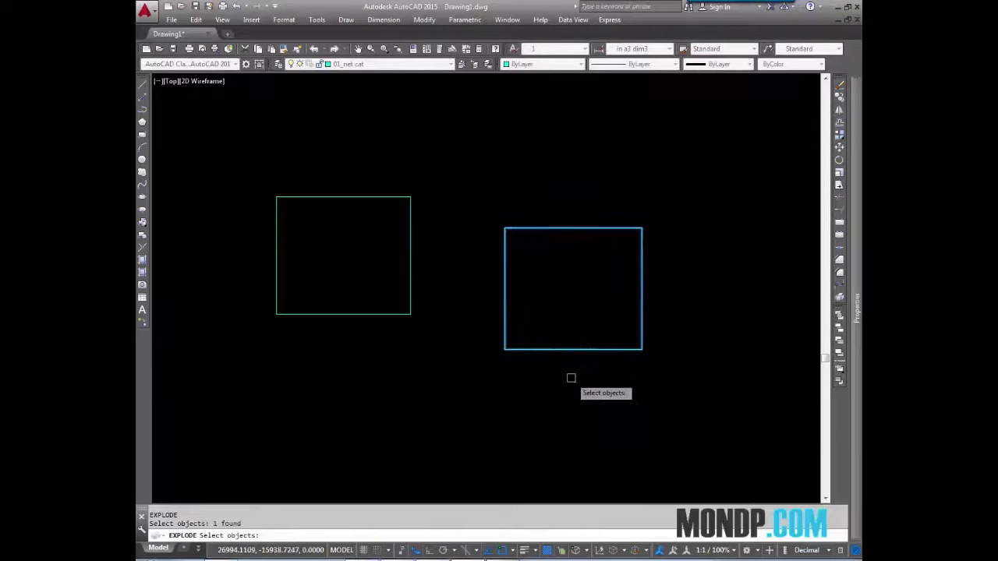
key("Return")
key("Return")
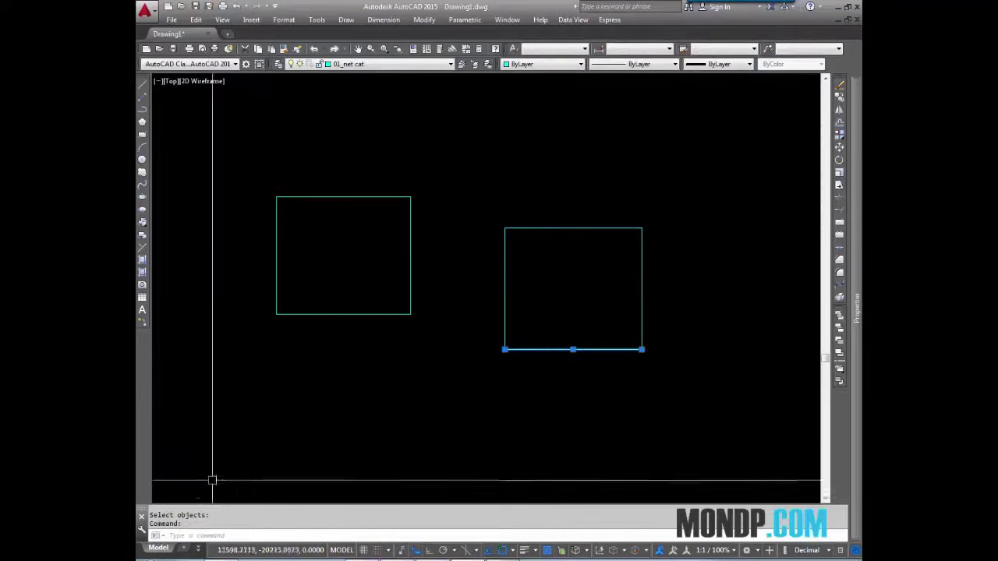
- Pick the exploded square's edges individually to show they are separate lines
left_click(504, 281)
left_click(573, 279)
key("Escape")
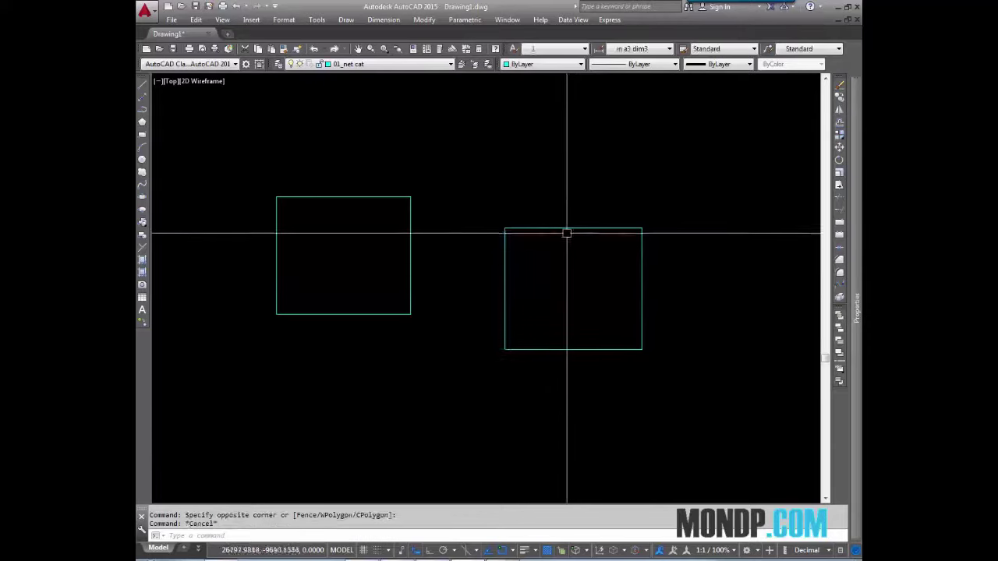
left_click(577, 227)
key("Escape")
left_click(642, 254)
- Window-select the exploded second square and erase it with E
scroll(642, 255, "down", 4)
middle_click_drag(597, 327, 546, 326)
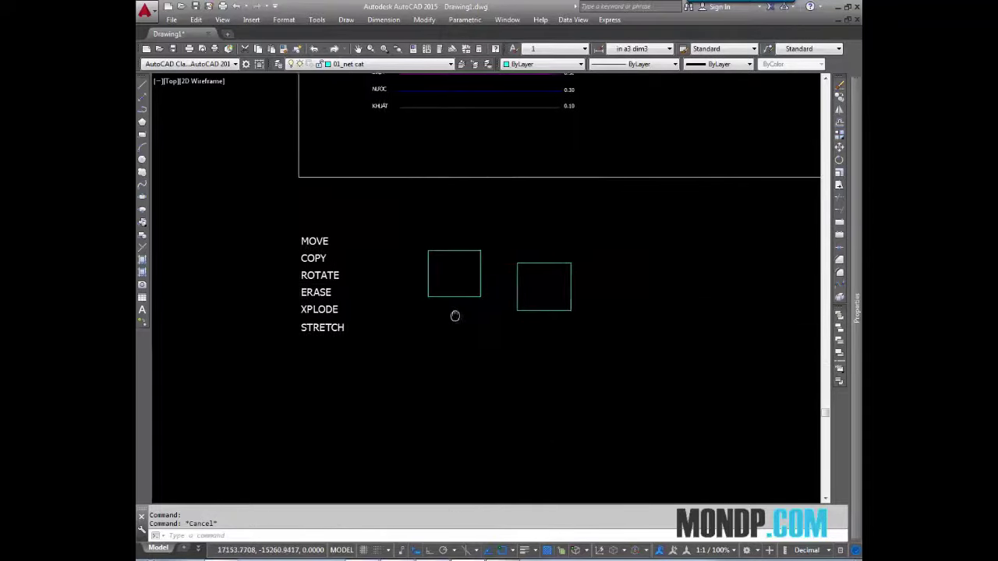
left_click(519, 234)
left_click(628, 346)
type("e")
key("Return")
key("Escape")
scroll(460, 278, "up", 4)
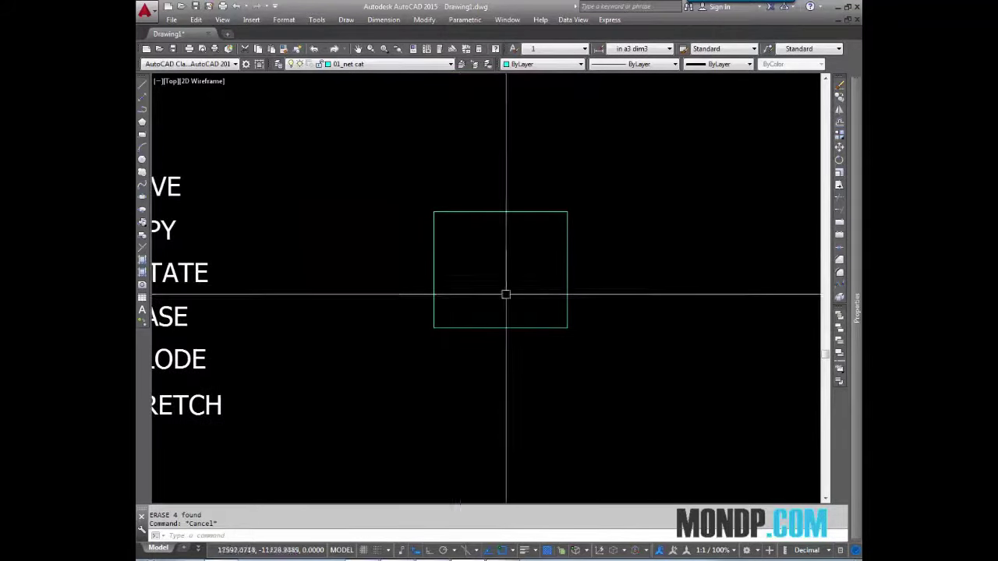
middle_click_drag(232, 434, 434, 373)
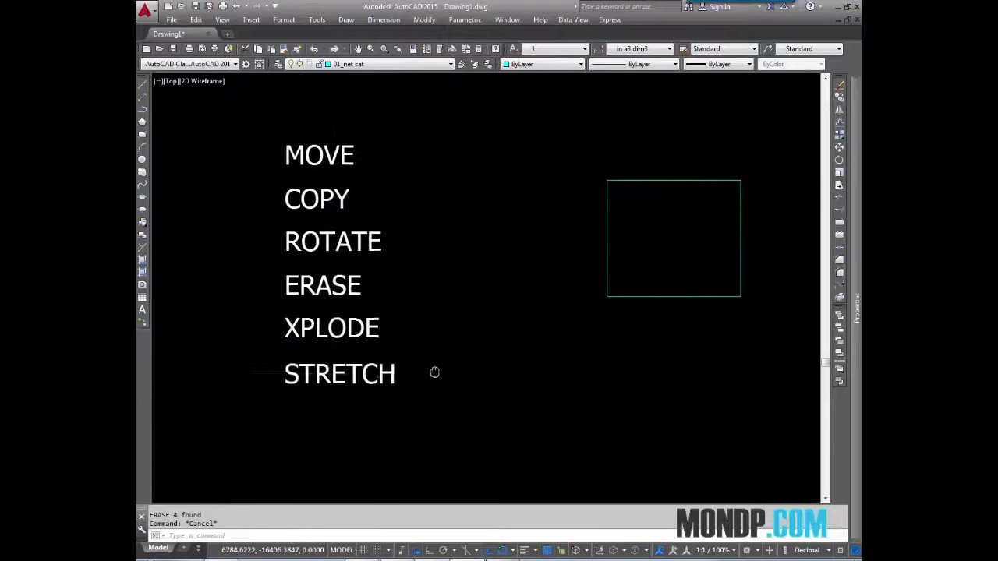
- Window-select the old square and delete it
scroll(359, 357, "down", 4)
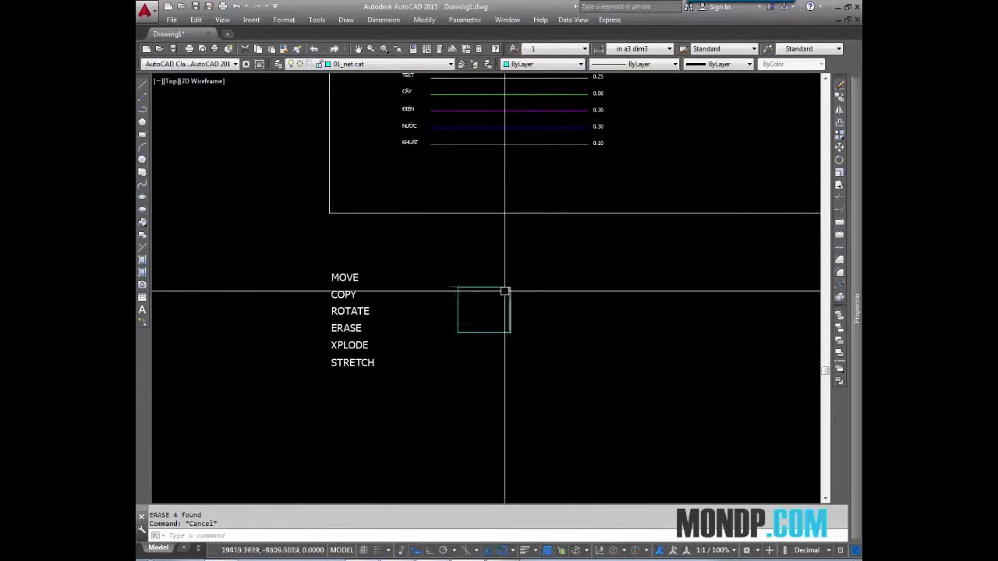
scroll(504, 291, "up", 4)
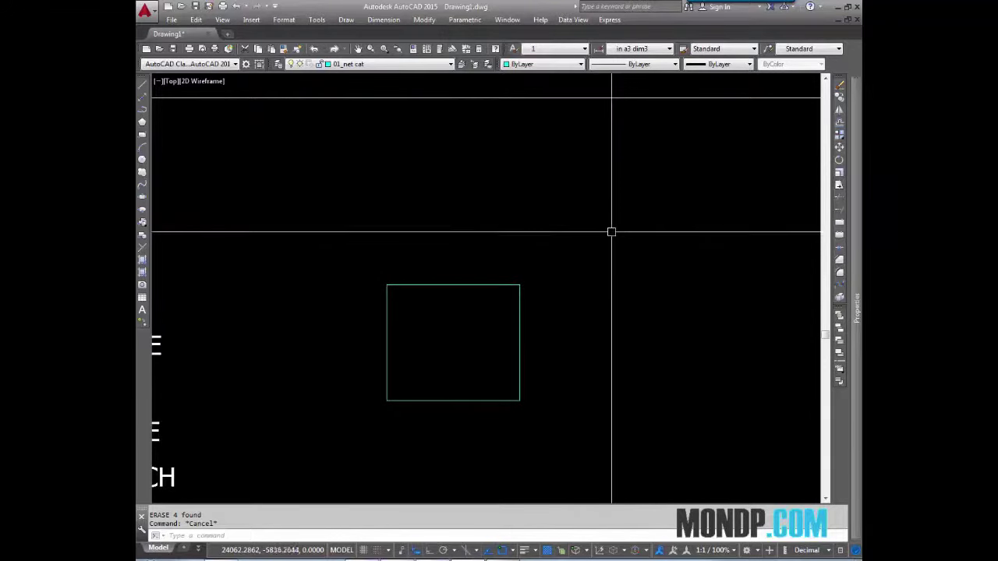
scroll(611, 231, "down", 4)
middle_click_drag(613, 229, 514, 292)
scroll(436, 269, "up", 3)
left_click(437, 271)
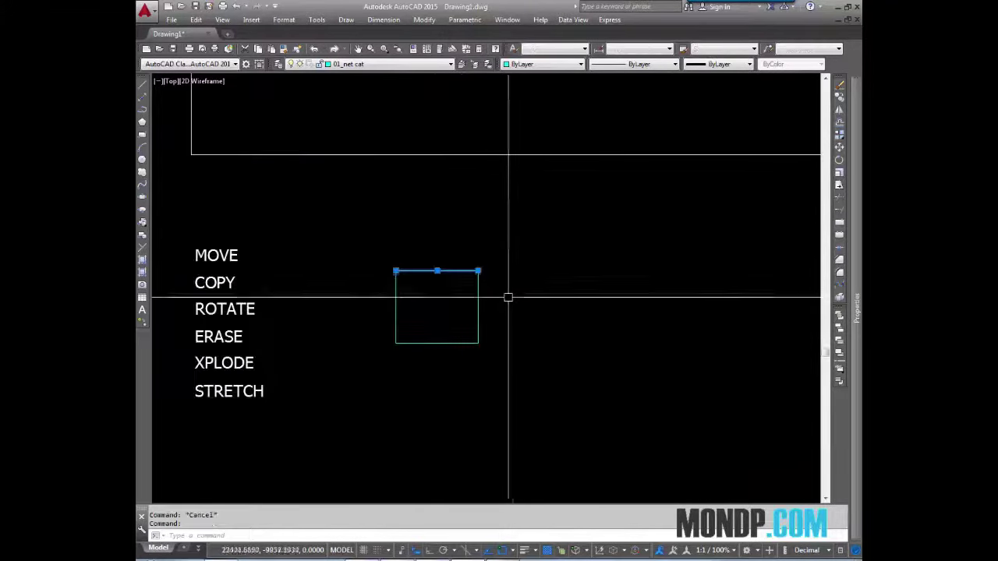
left_click(508, 297)
left_click(310, 399)
key("Delete")
type("rec")
key("Return")
left_click(381, 240)
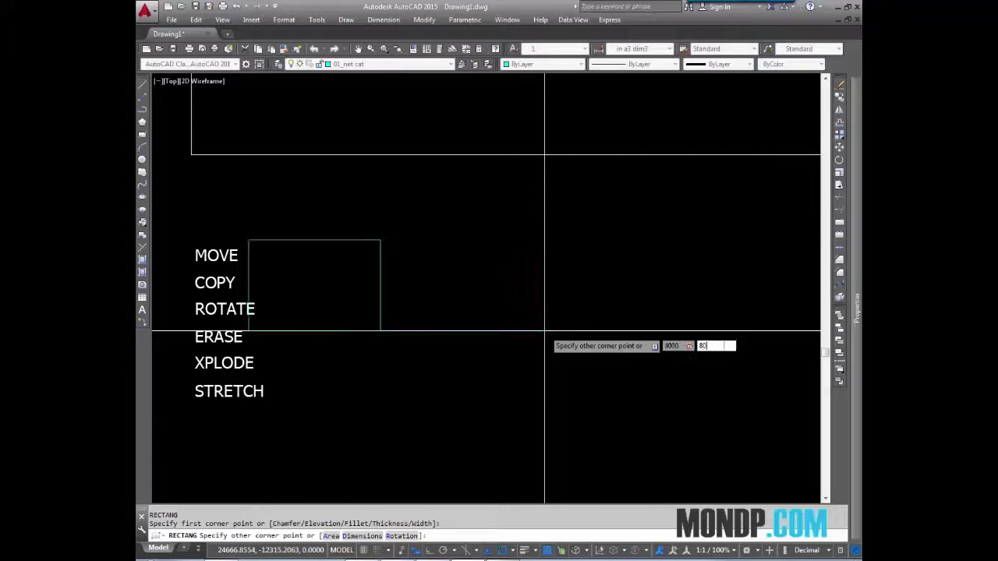
type("0")
key("Return")
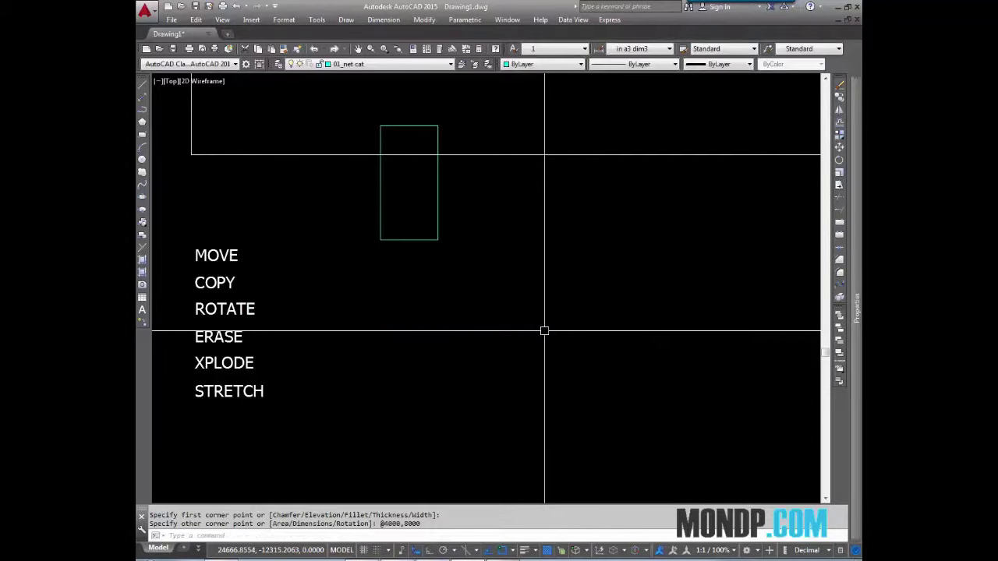
type("m")
key("Return")
left_click(477, 280)
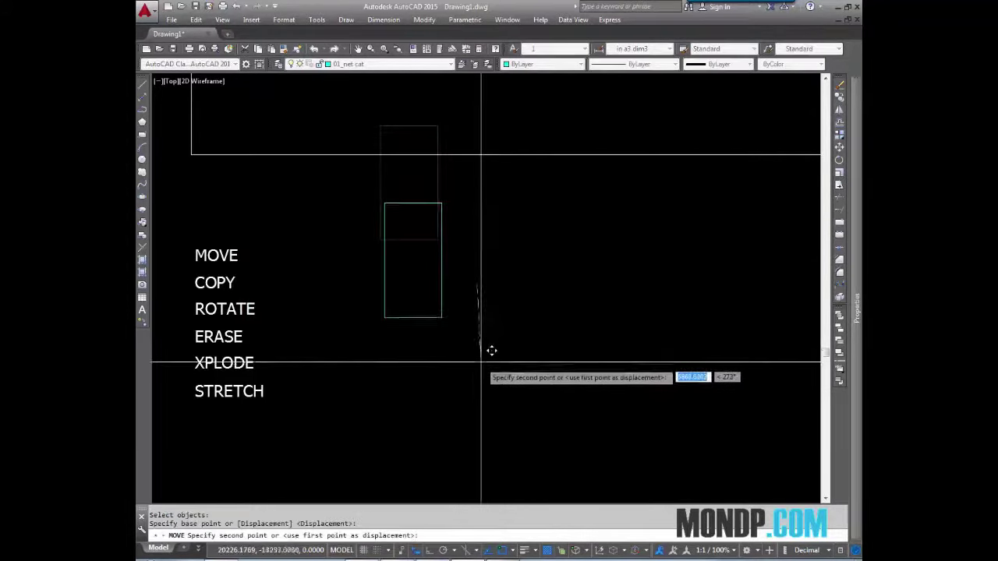
key("F8")
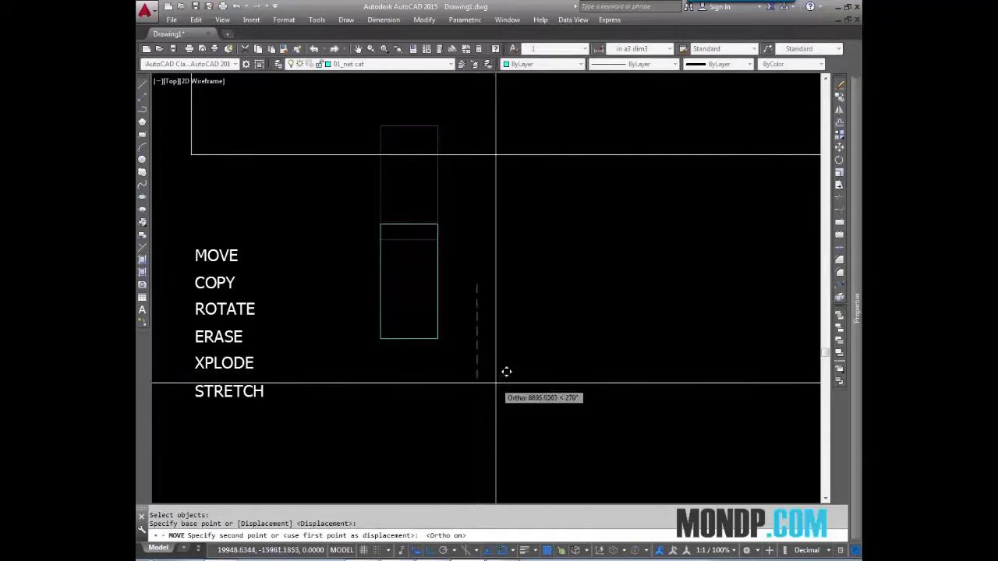
left_click(507, 377)
middle_click_drag(418, 277, 419, 278)
key("Return")
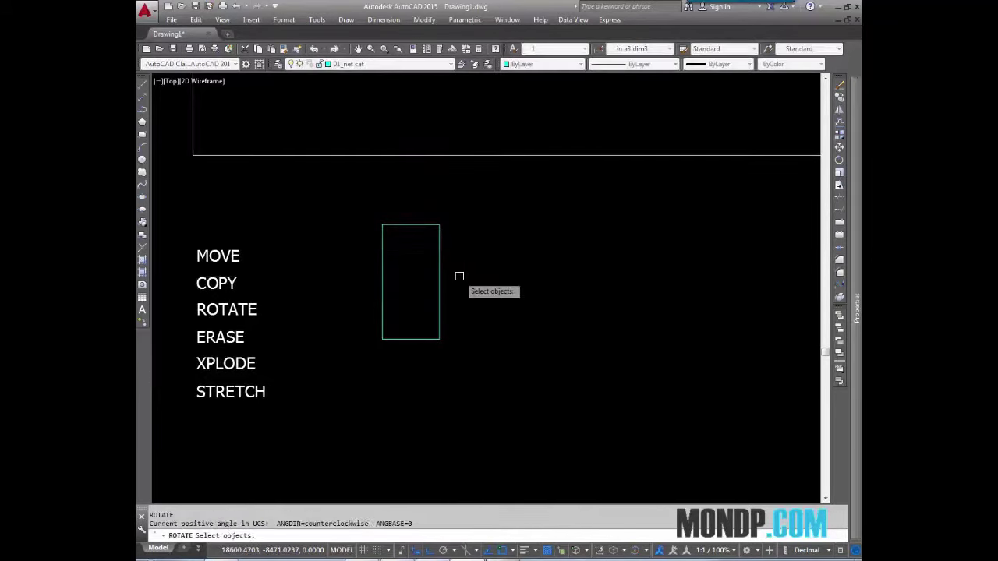
key("Escape")
key("Escape")
key("Return")
left_click(475, 270)
left_click(408, 285)
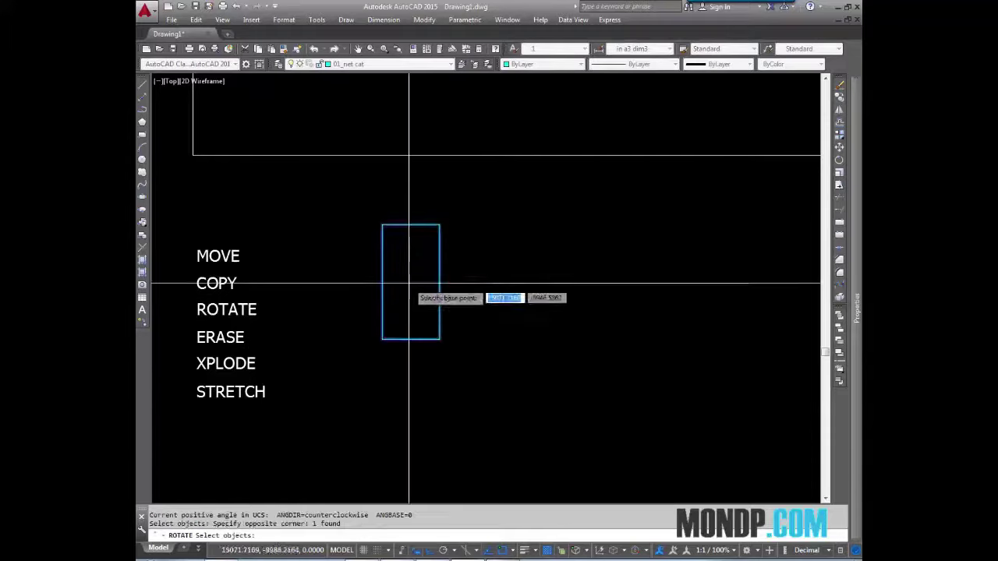
key("Return")
left_click(408, 284)
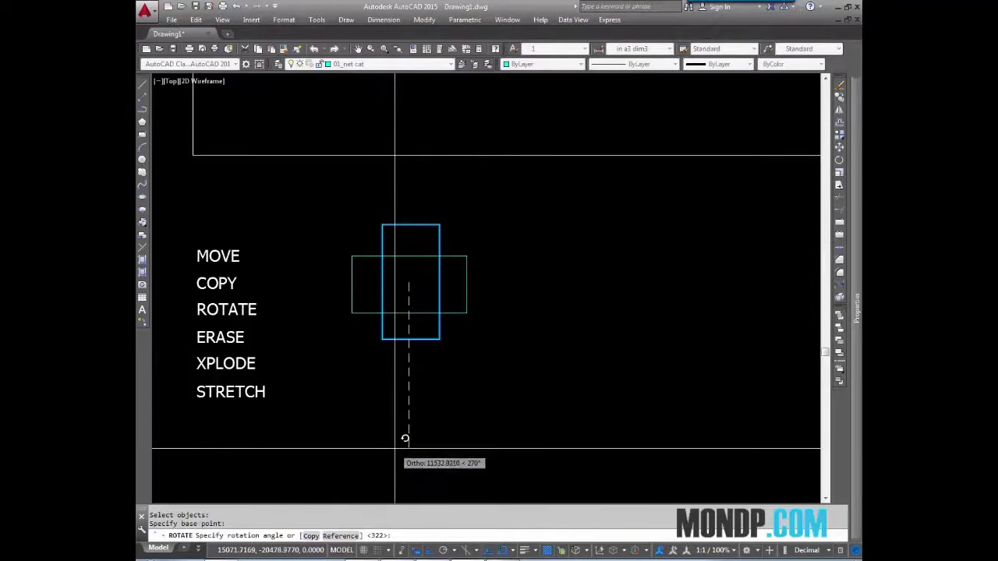
key("Escape")
middle_click_drag(274, 304, 345, 296)
scroll(346, 296, "up", 2)
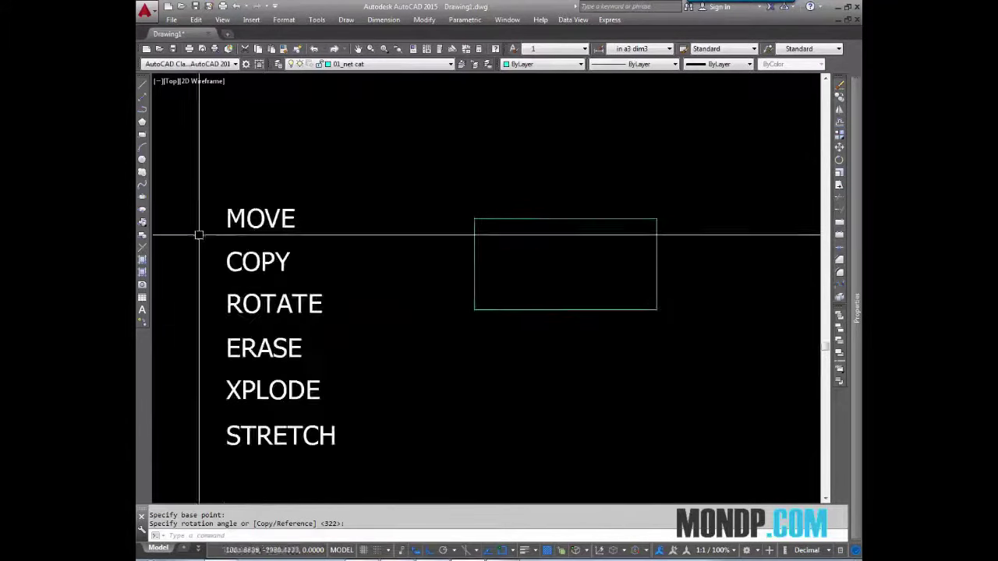
scroll(424, 289, "down", 4)
middle_click_drag(423, 289, 489, 337)
scroll(382, 368, "up", 4)
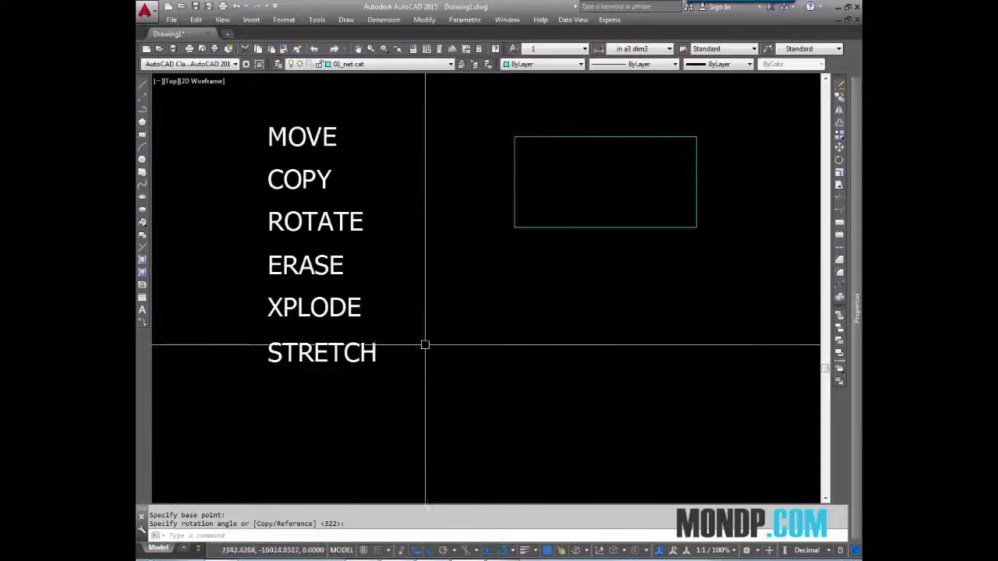
middle_click_drag(399, 360, 242, 437)
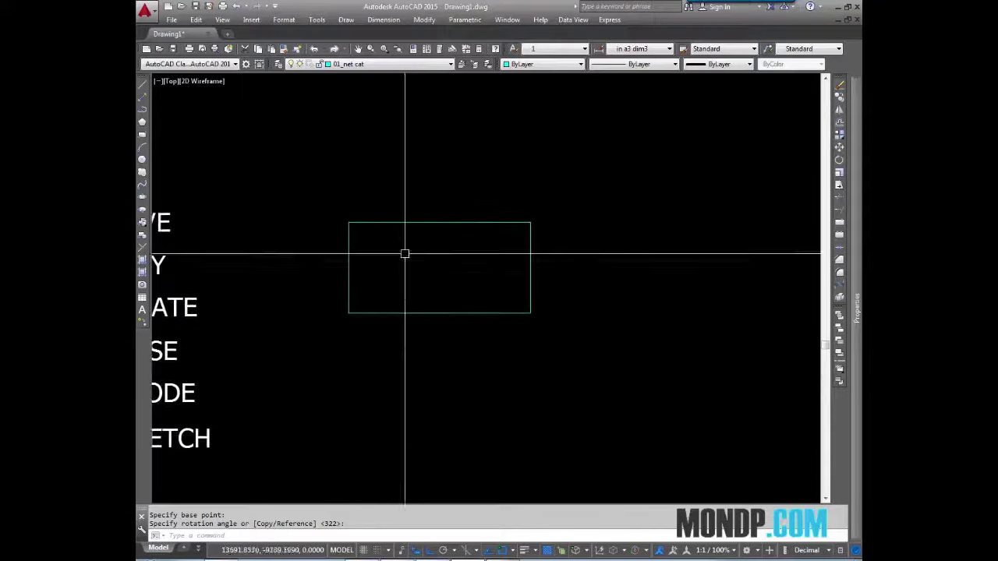
left_click(396, 227)
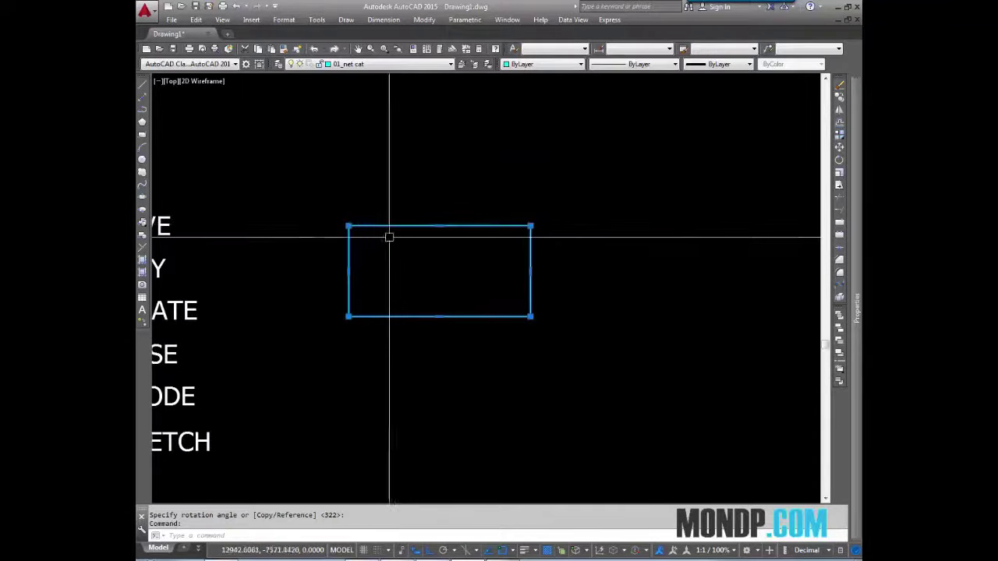
left_click(349, 226)
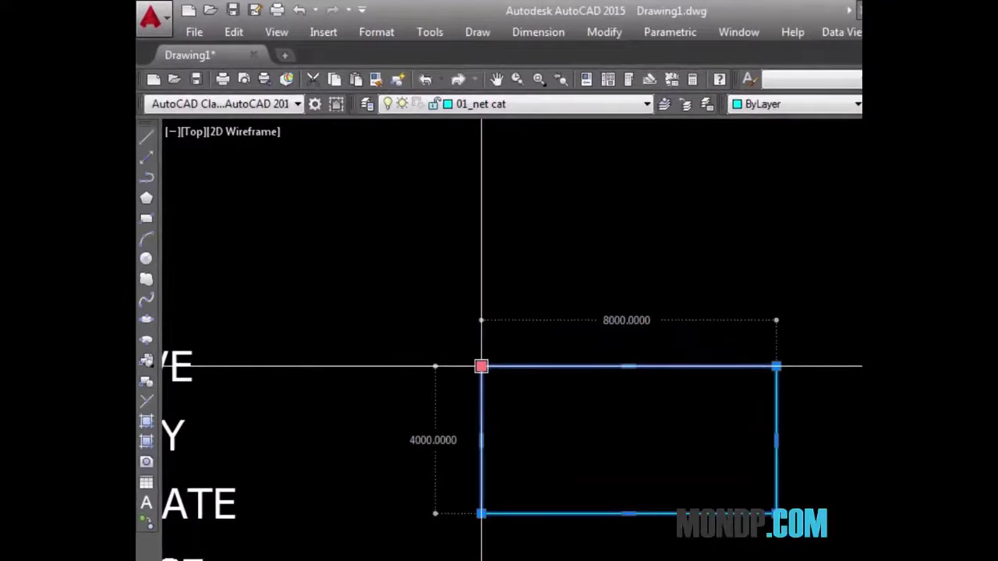
key("Escape")
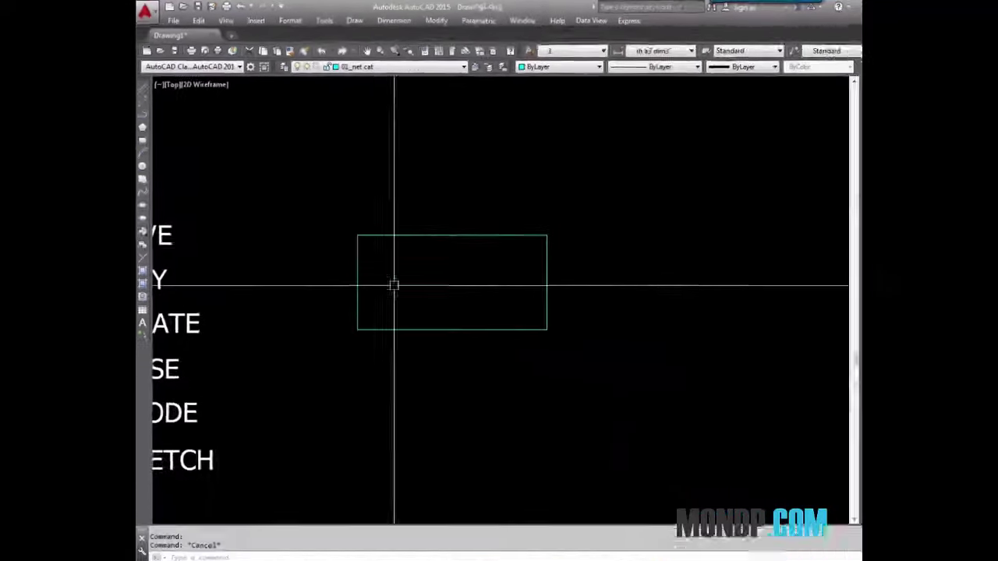
scroll(725, 252, "down", 2)
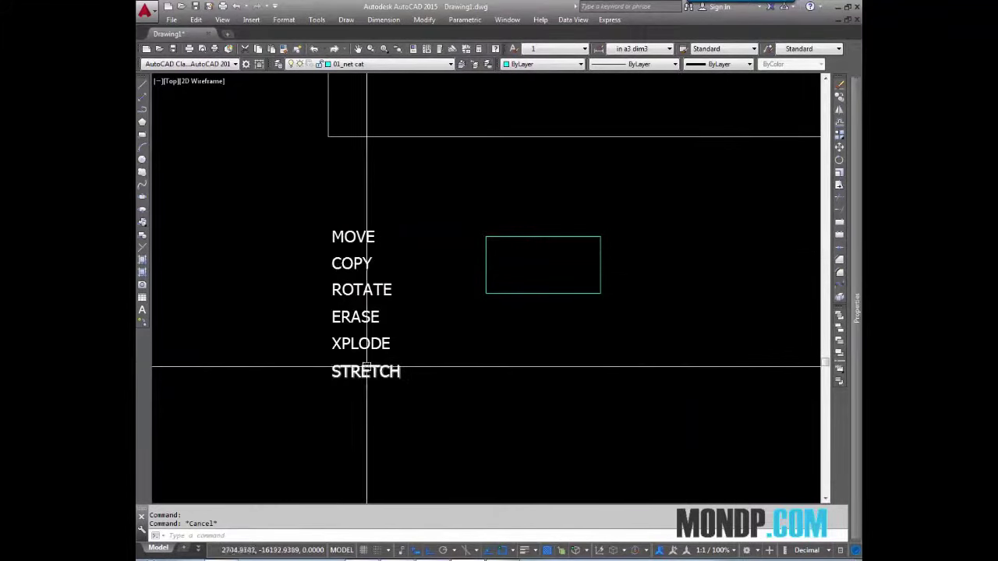
middle_click_drag(368, 366, 344, 369)
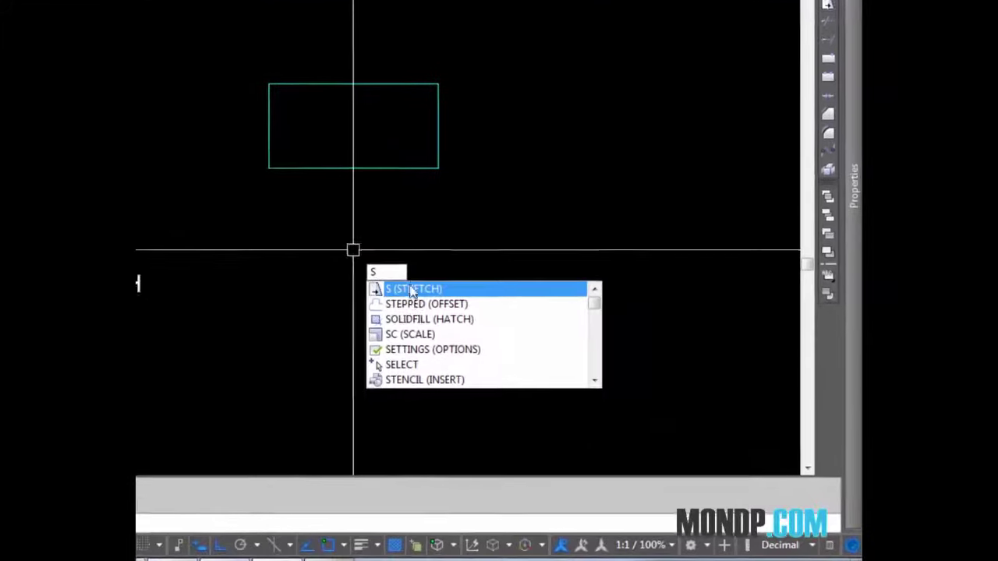
- Stretch the rectangle's right edge 2000 units to the right using a crossing window
left_click(414, 289)
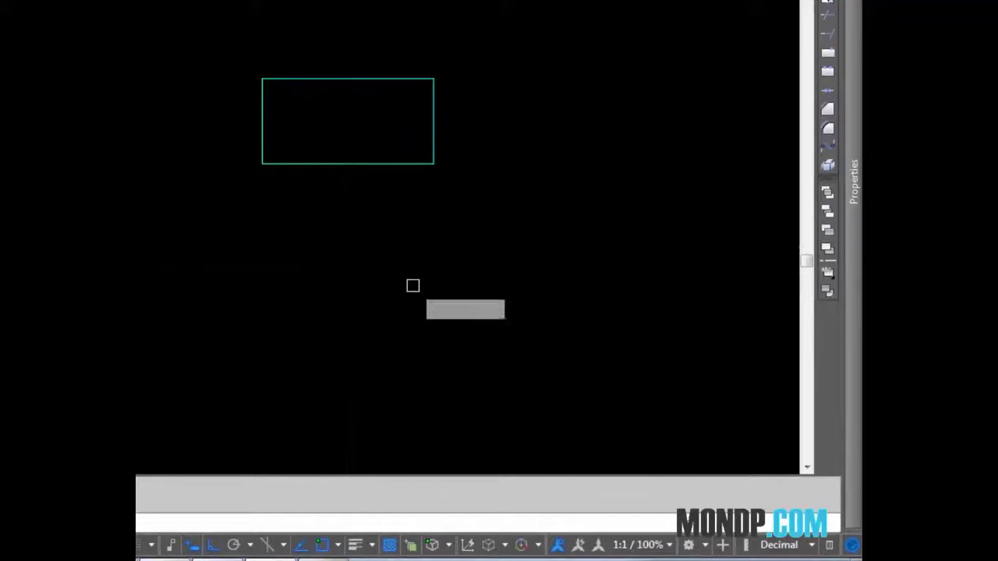
left_click(489, 34)
left_click(396, 215)
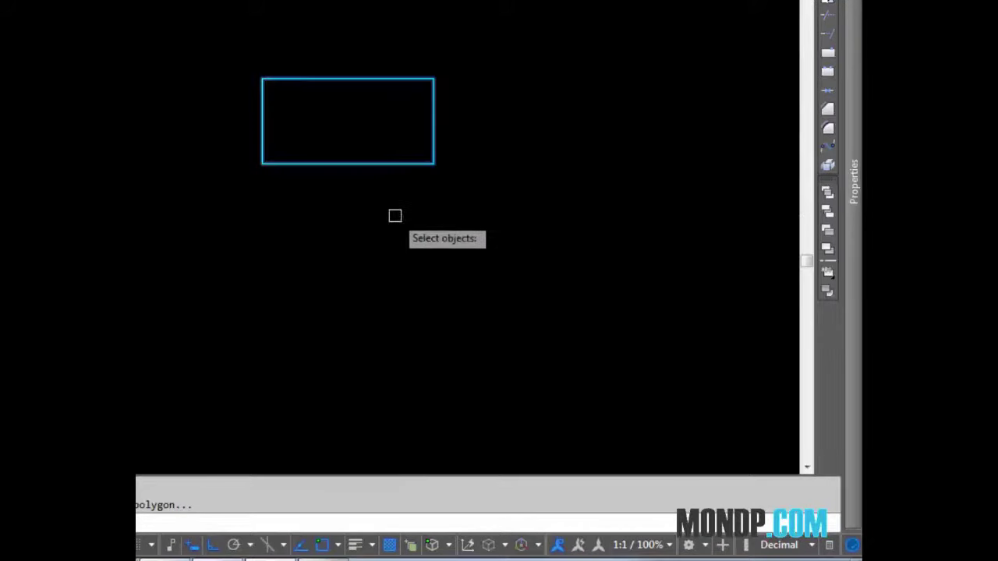
middle_click_drag(509, 173, 435, 171)
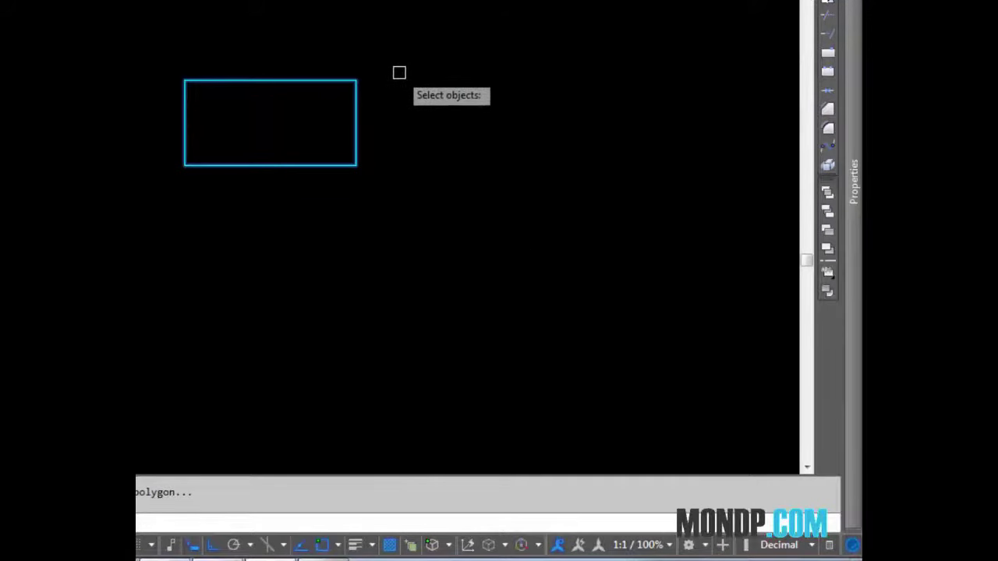
key("Return")
left_click(354, 49)
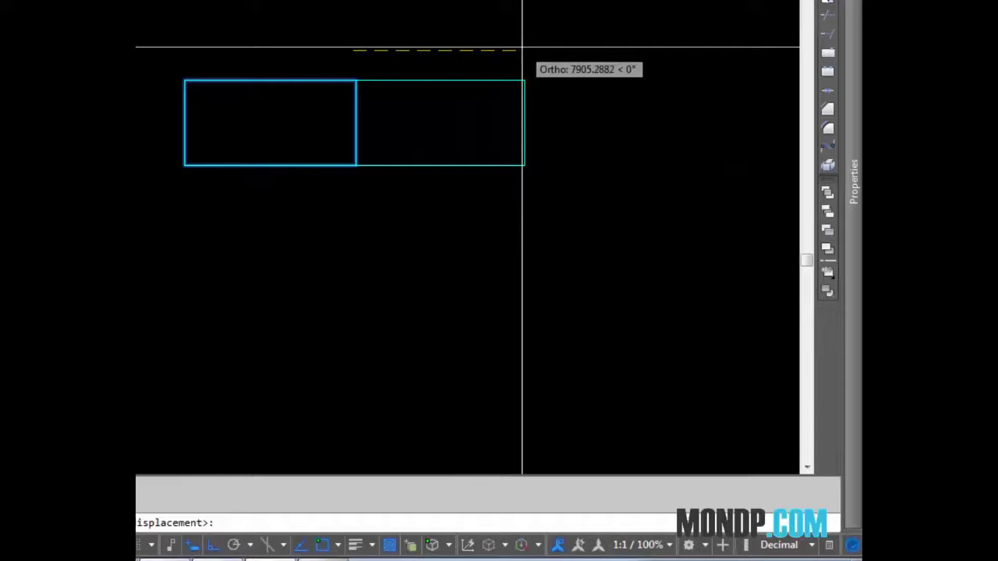
type("2000")
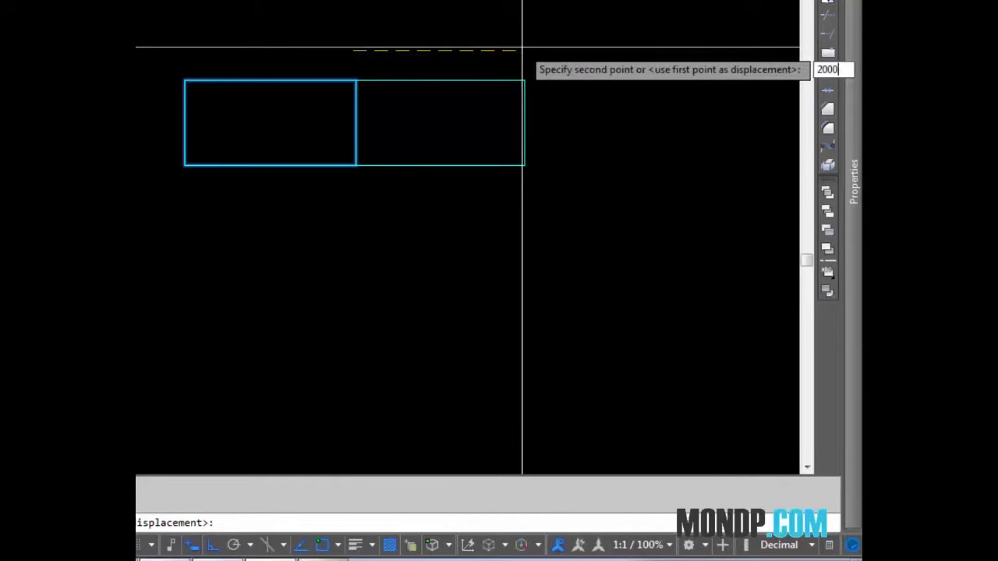
key("Return")
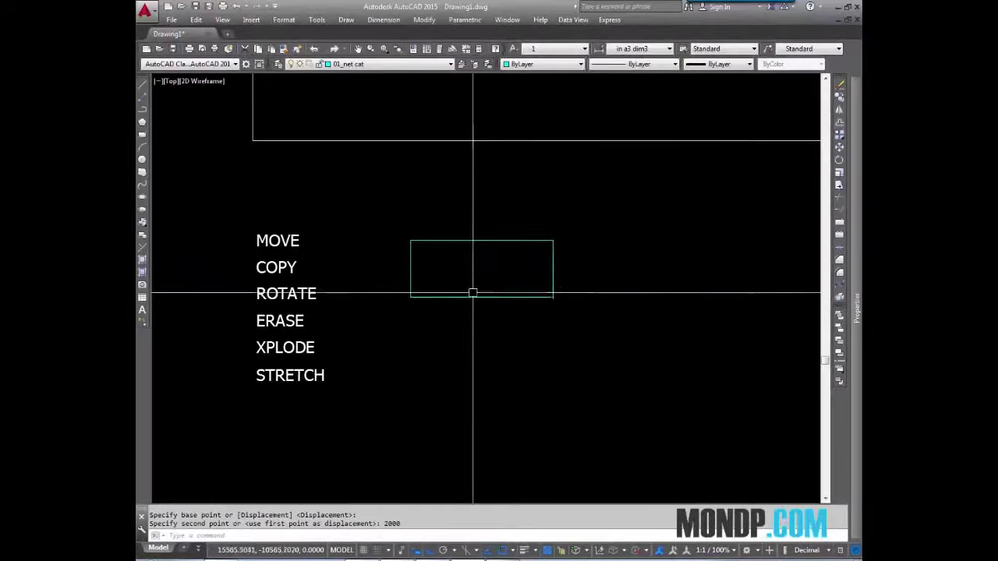
- Copy the 10000 by 4000 rectangle to a spot directly below it with CO
left_click(410, 241)
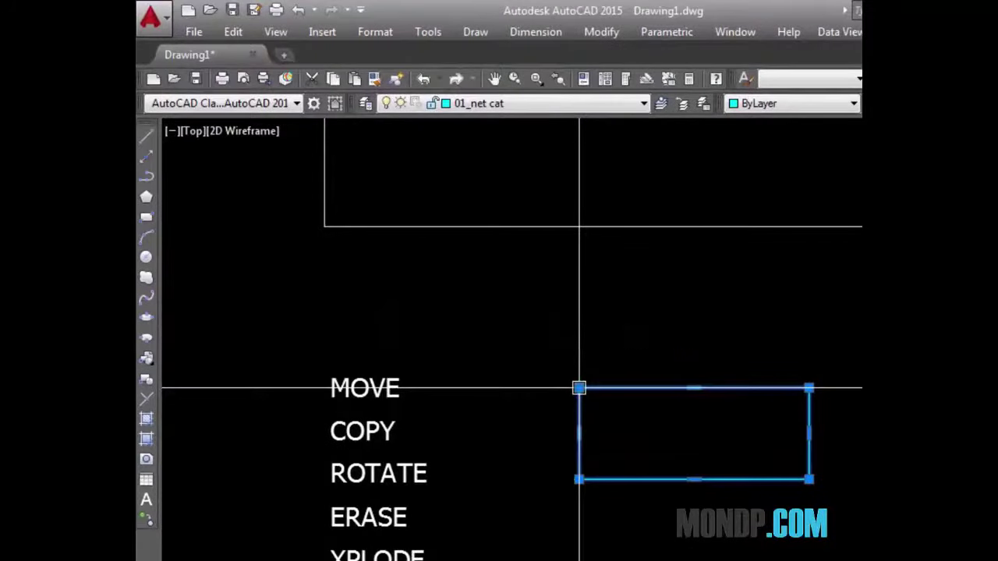
key("Escape")
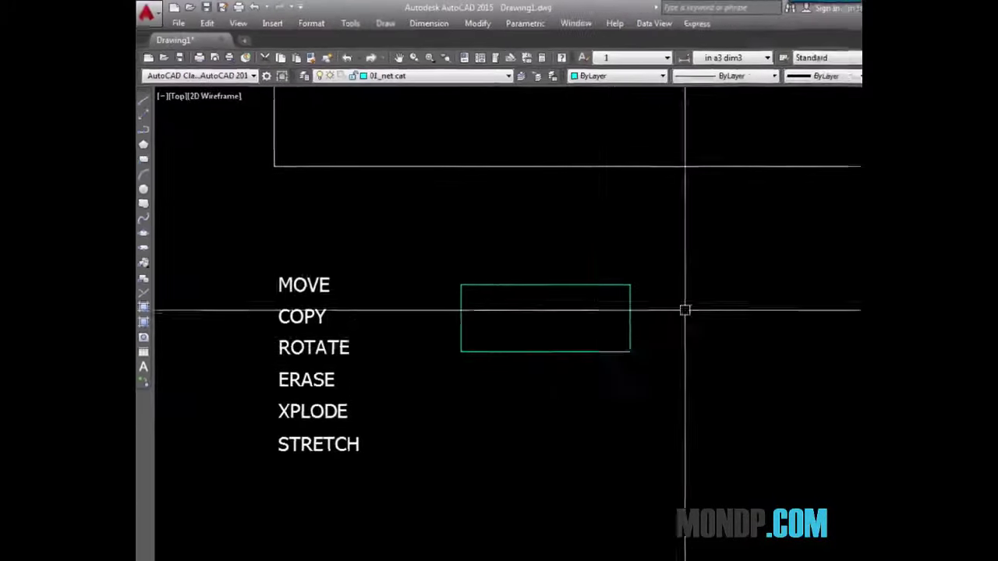
type("co")
key("Return")
left_click(575, 234)
key("Return")
left_click(657, 228)
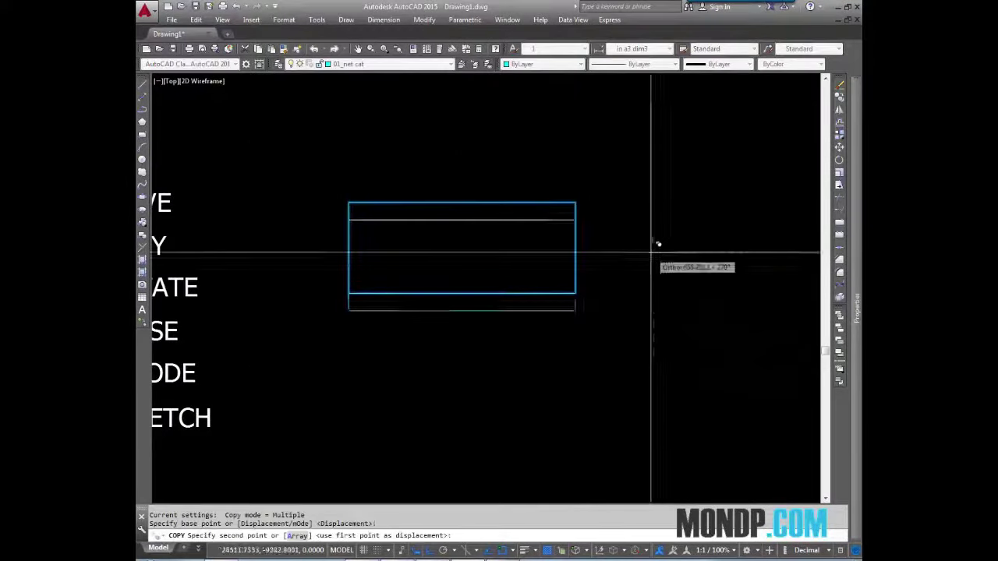
left_click(647, 399)
key("Escape")
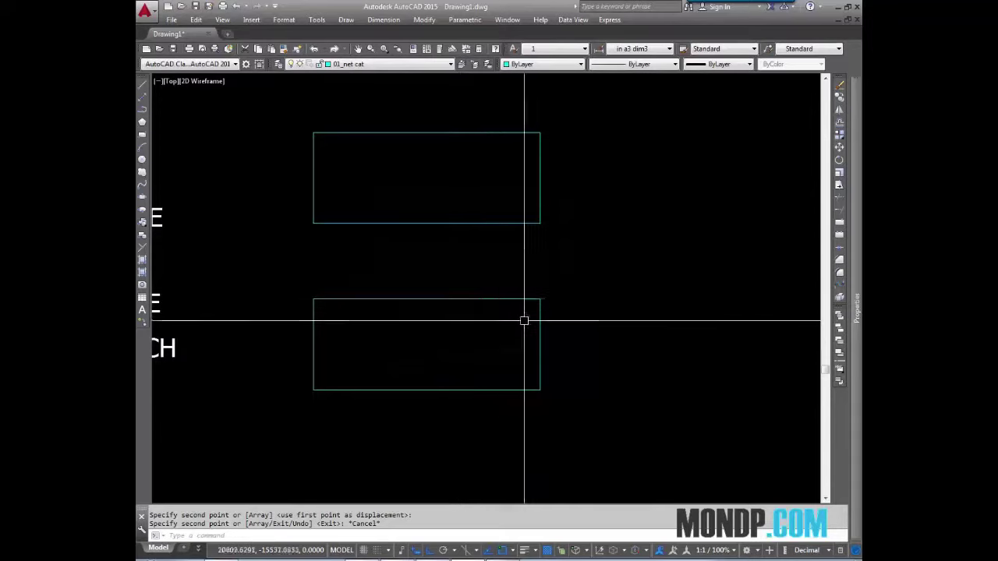
- Stretch the lower rectangle's right side outward to widen it
key("Return")
left_click(593, 263)
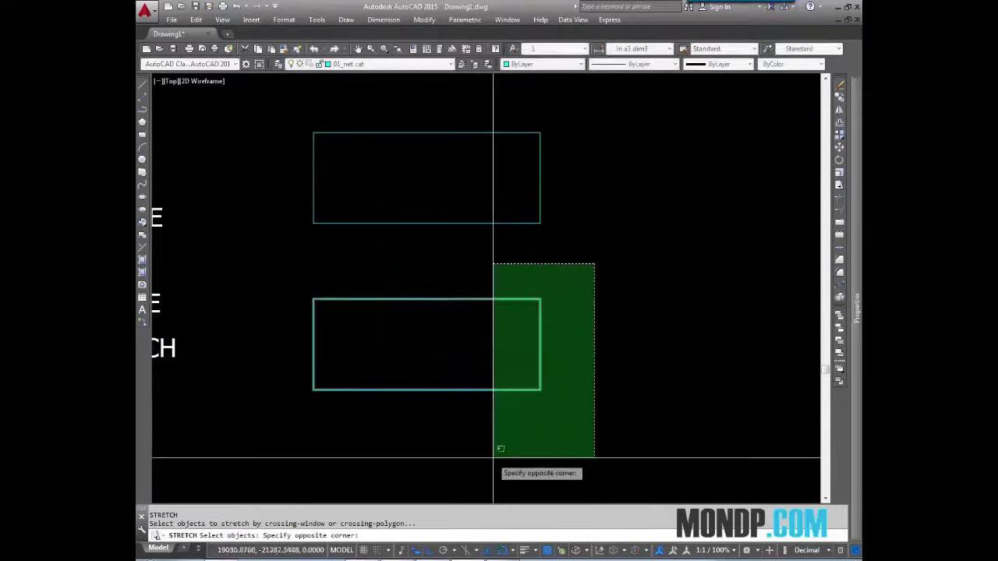
left_click(493, 456)
key("Return")
left_click(476, 425)
left_click(542, 430)
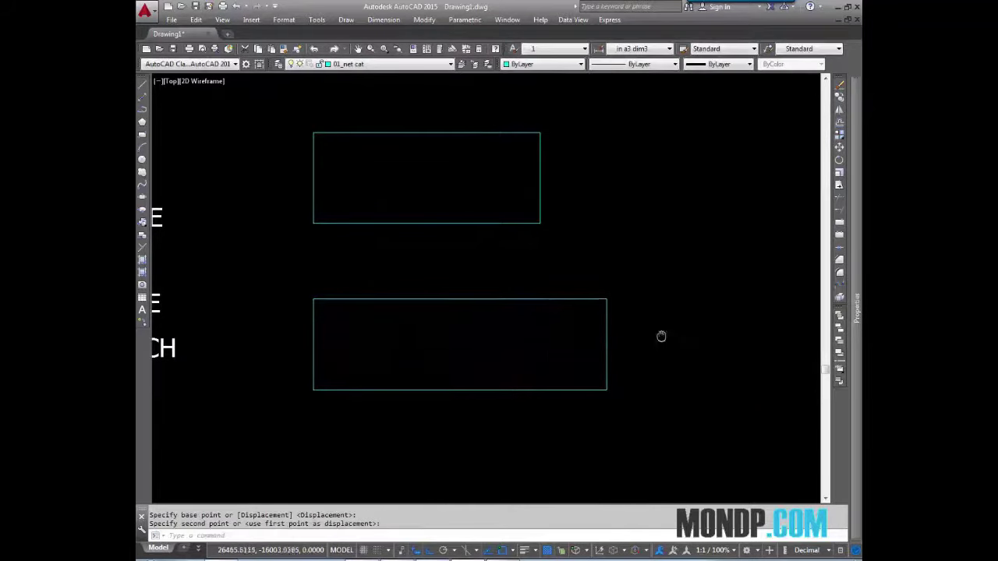
- With Ortho off, stretch the top-right corner up and outward
key("Return")
left_click(646, 266)
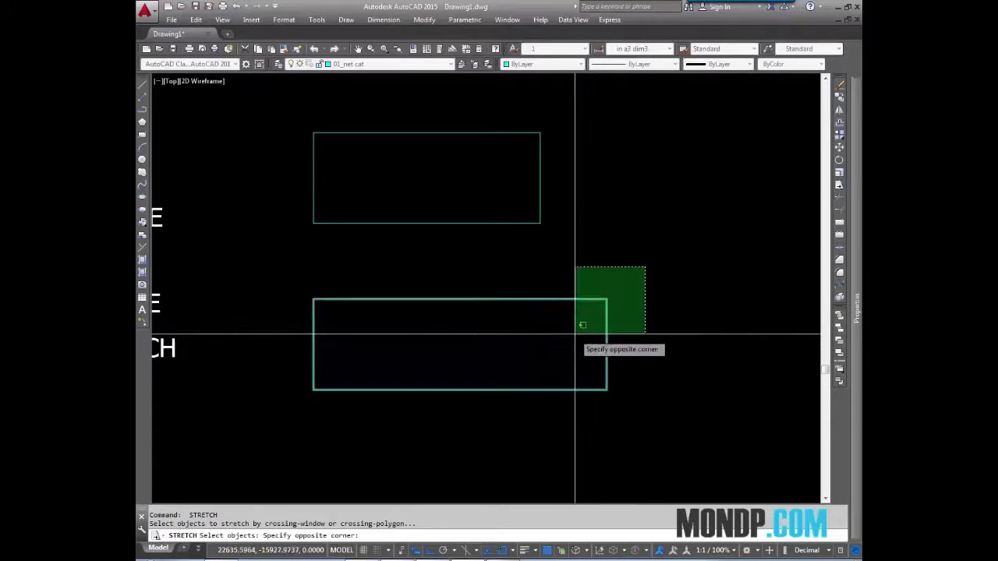
left_click(576, 328)
key("Return")
left_click(642, 331)
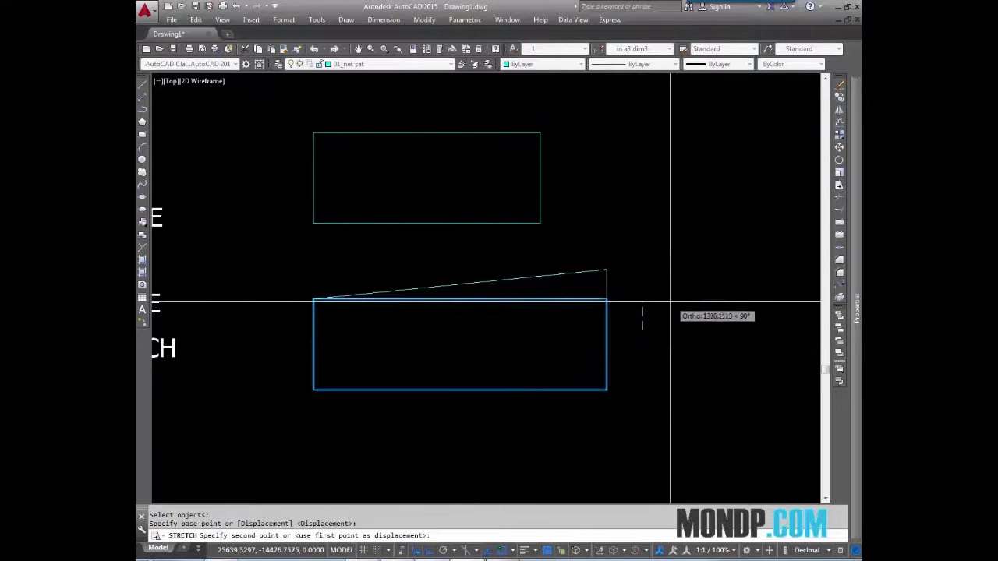
key("F8")
left_click(693, 286)
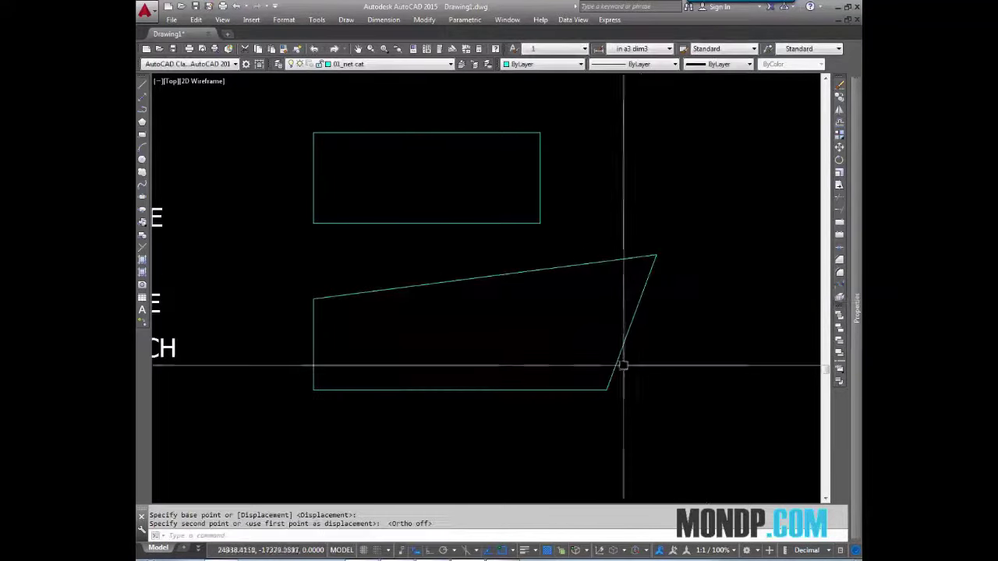
- Start stretching the bottom-right corner, picking its base point
key("Return")
left_click(621, 364)
left_click(571, 421)
key("Return")
left_click(606, 388)
middle_click_drag(606, 445, 626, 410)
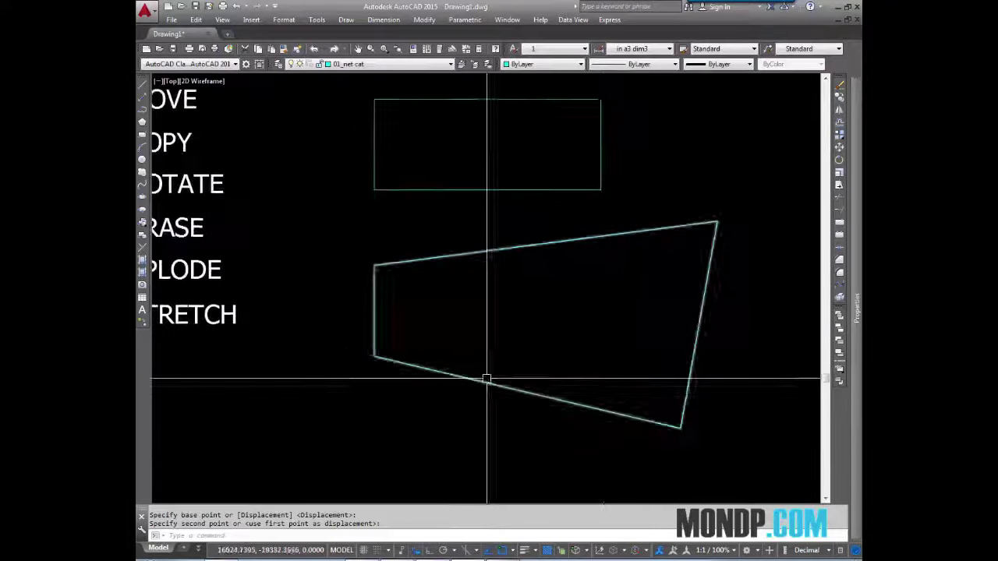
middle_click_drag(496, 353, 412, 362)
scroll(559, 305, "down", 4)
- Erase the distorted quadrilateral with E
left_click(584, 289)
left_click(562, 319)
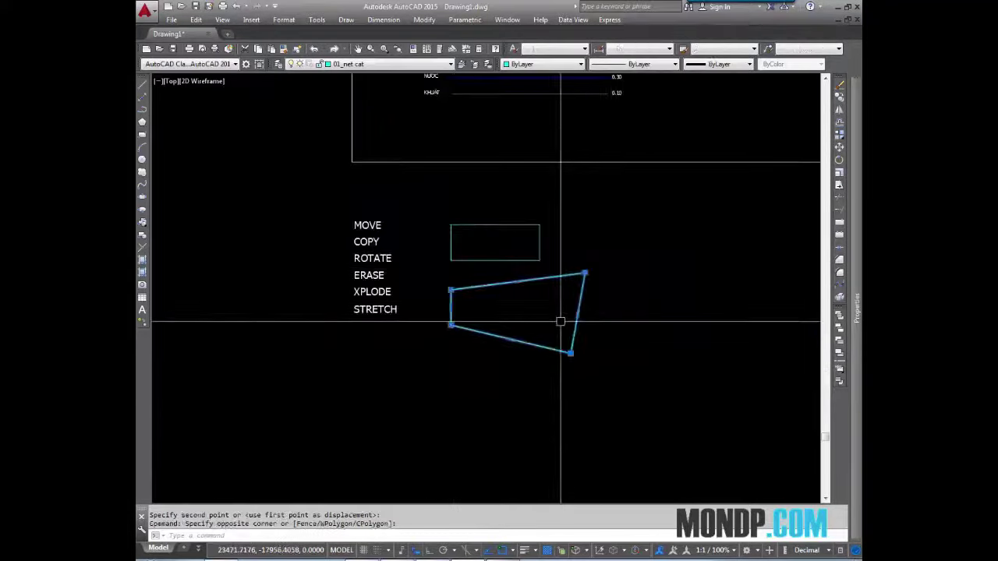
type("e")
key("Return")
scroll(499, 242, "up", 4)
middle_click_drag(504, 238, 500, 258)
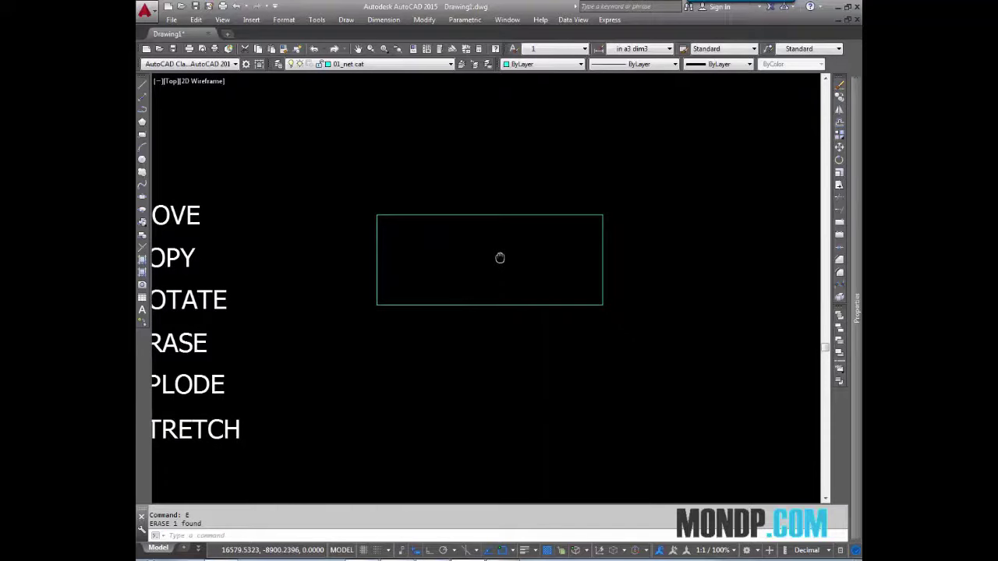
scroll(502, 257, "down", 4)
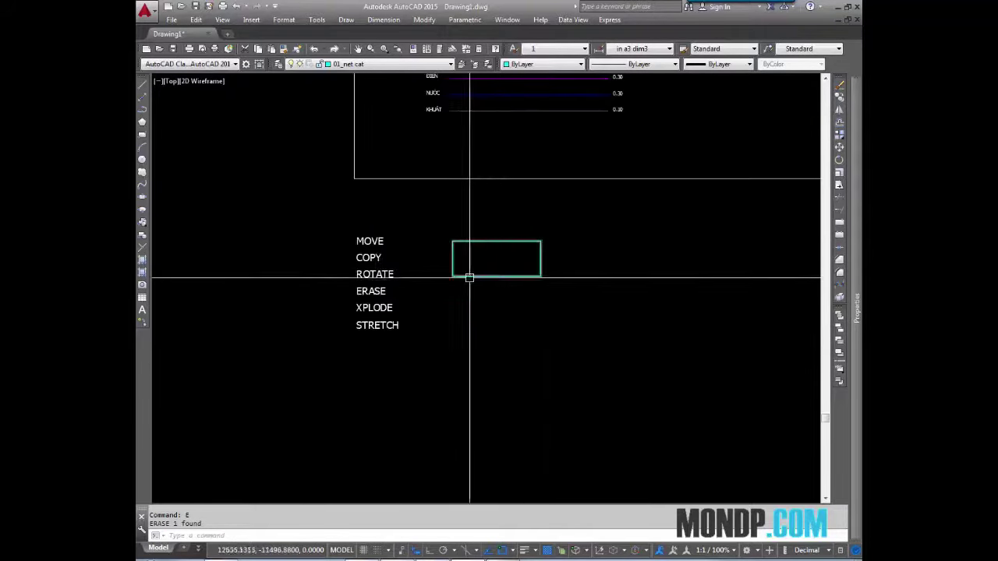
scroll(501, 258, "up", 2)
scroll(501, 258, "up", 2)
middle_click_drag(541, 260, 484, 275)
- Stretch the rectangle's right side inward to make it a square
key("Escape")
type("s")
key("Return")
left_click(605, 179)
left_click(510, 345)
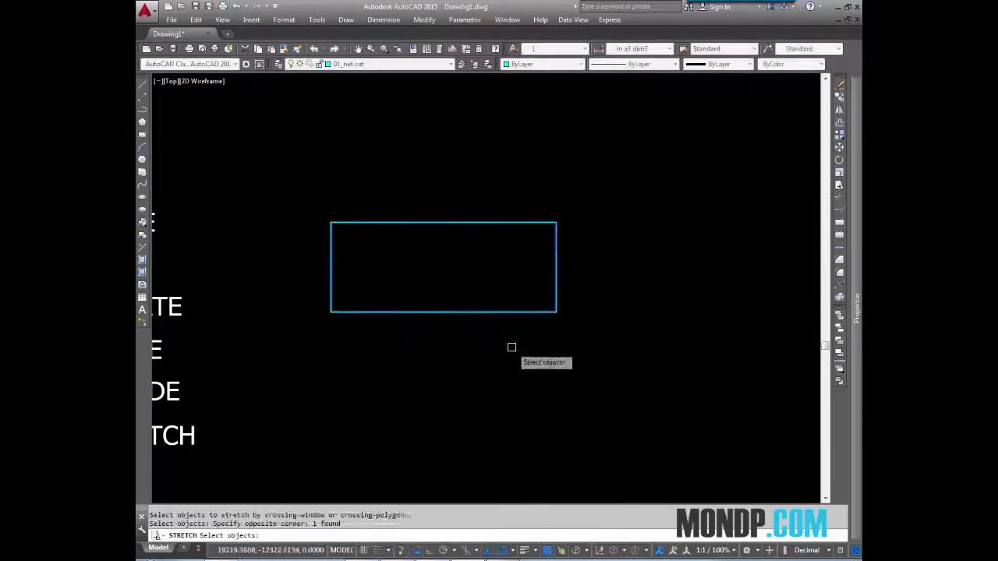
key("Return")
left_click(557, 343)
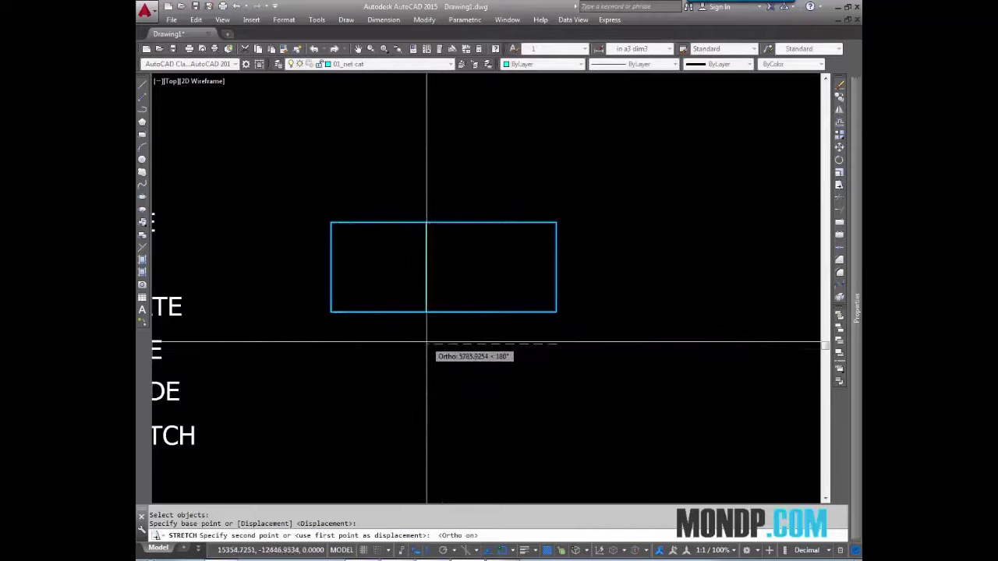
left_click(428, 343)
scroll(483, 312, "down", 4)
scroll(479, 305, "up", 4)
- Copy the square twice: one to its right and one below it
key("Escape")
key("Return")
left_click(450, 312)
key("Return")
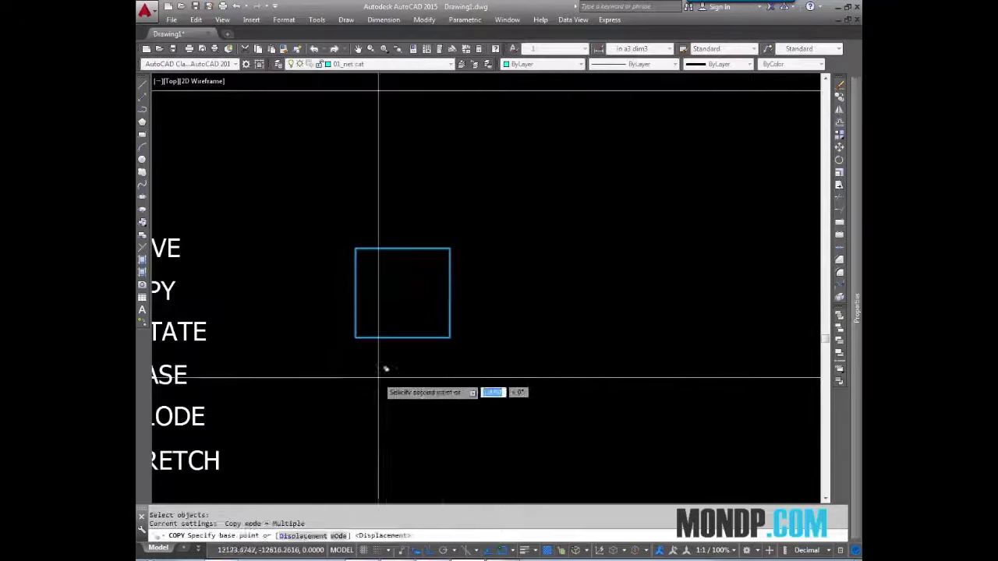
left_click(394, 379)
left_click(525, 379)
middle_click_drag(473, 412, 483, 304)
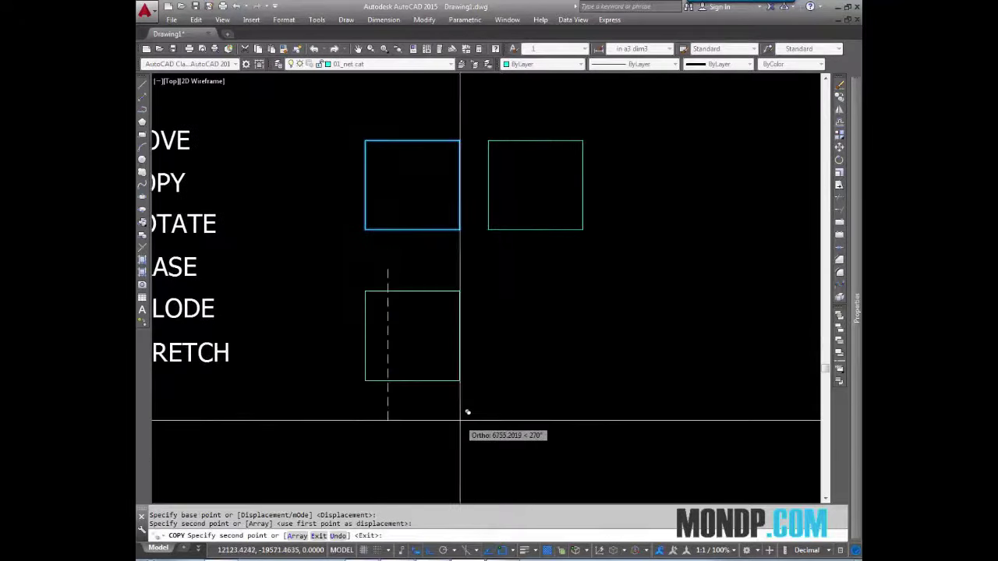
left_click(494, 383)
key("Return")
- Move the bottom square to the right
left_click(459, 301)
key("Return")
left_click(514, 314)
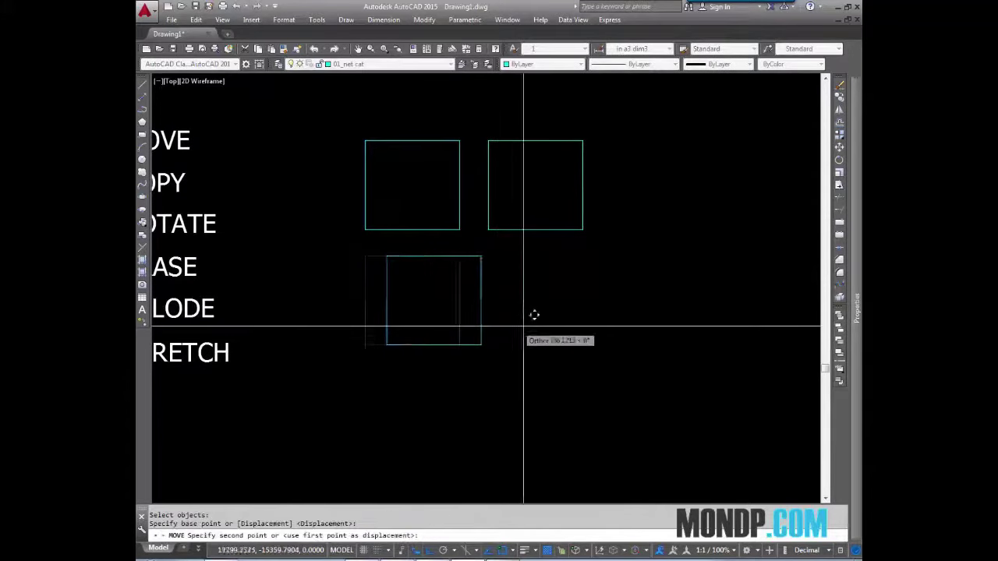
left_click(580, 319)
middle_click_drag(559, 325, 486, 381)
scroll(505, 287, "down", 3)
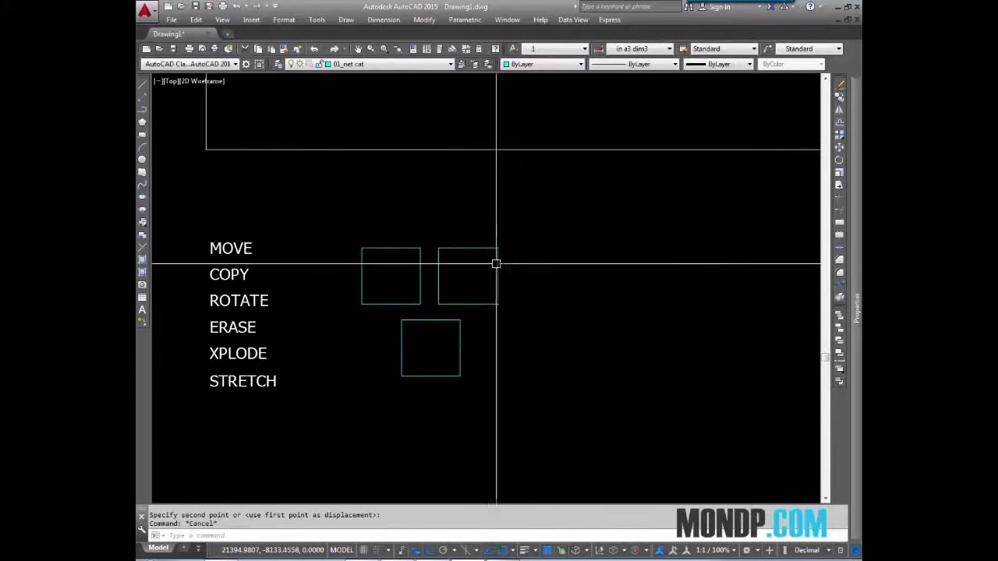
scroll(496, 263, "up", 2)
middle_click_drag(528, 250, 541, 261)
- Stretch the right square's side inward to make it narrower
type("stretch")
key("Return")
left_click(541, 261)
left_click(480, 370)
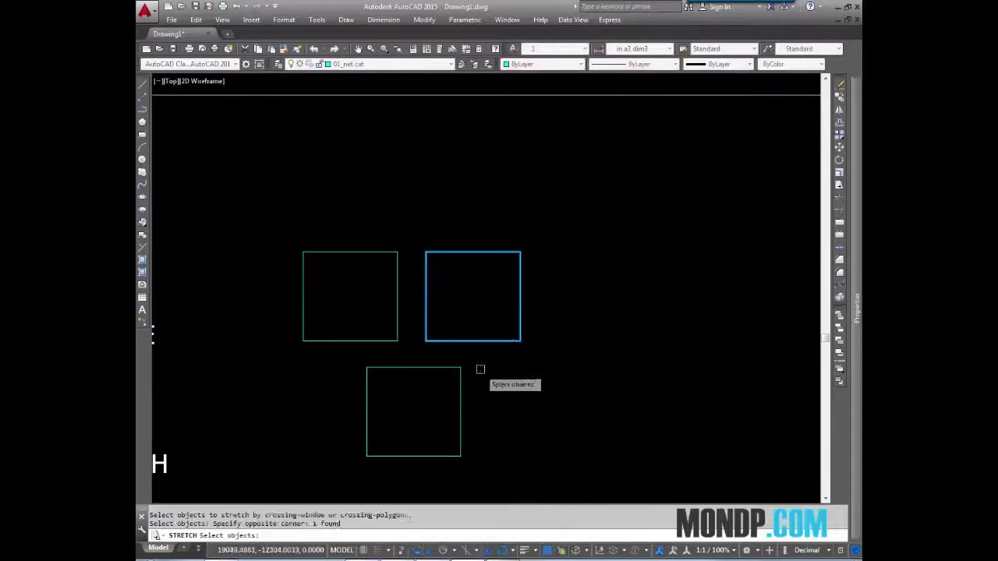
left_click(620, 294)
left_click(528, 296)
- Stretch the right square's top edge down so it becomes a small square
key("Return")
left_click_drag(517, 223, 421, 272)
key("Return")
left_click(541, 273)
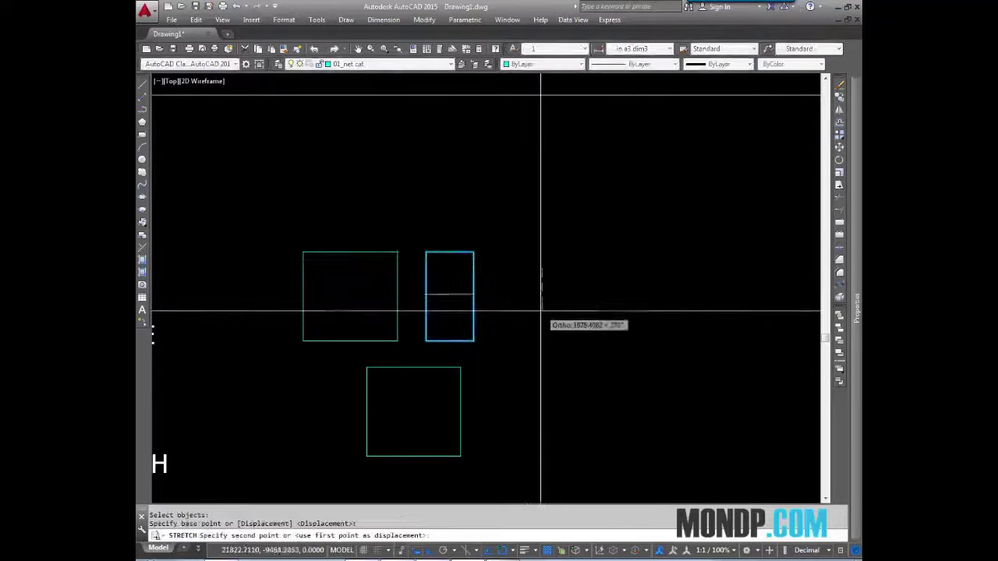
left_click(541, 312)
middle_click_drag(489, 355, 544, 265)
scroll(519, 294, "down", 2)
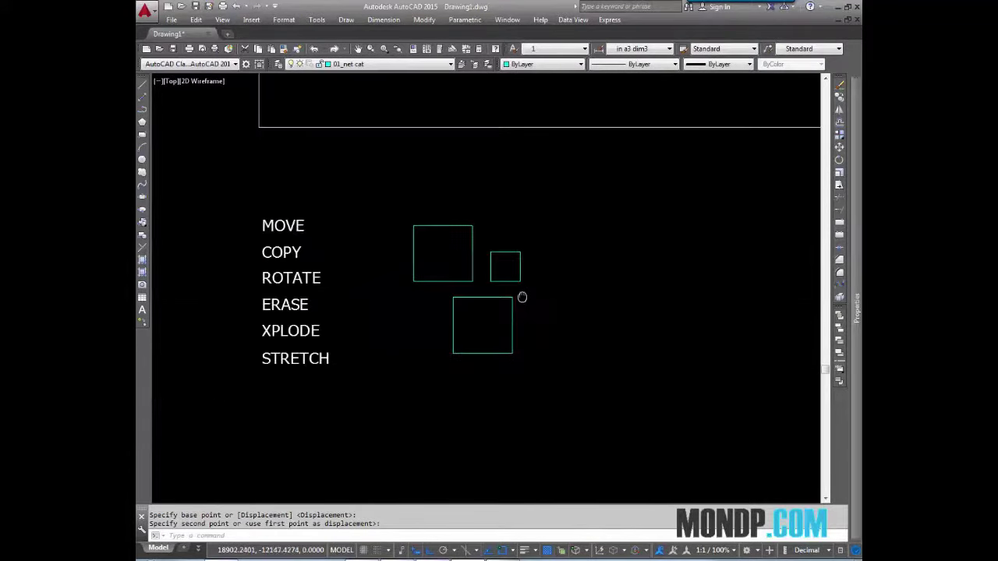
scroll(486, 256, "up", 2)
mouse_move(588, 203)
middle_mouse_down()
mouse_move(583, 267)
mouse_move(552, 292)
middle_mouse_up()
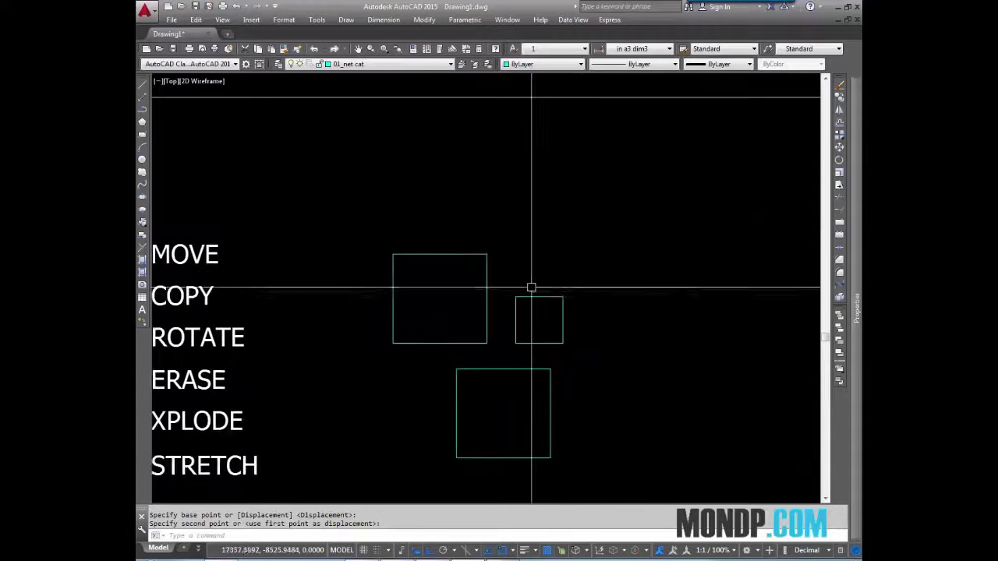
scroll(526, 308, "down", 2)
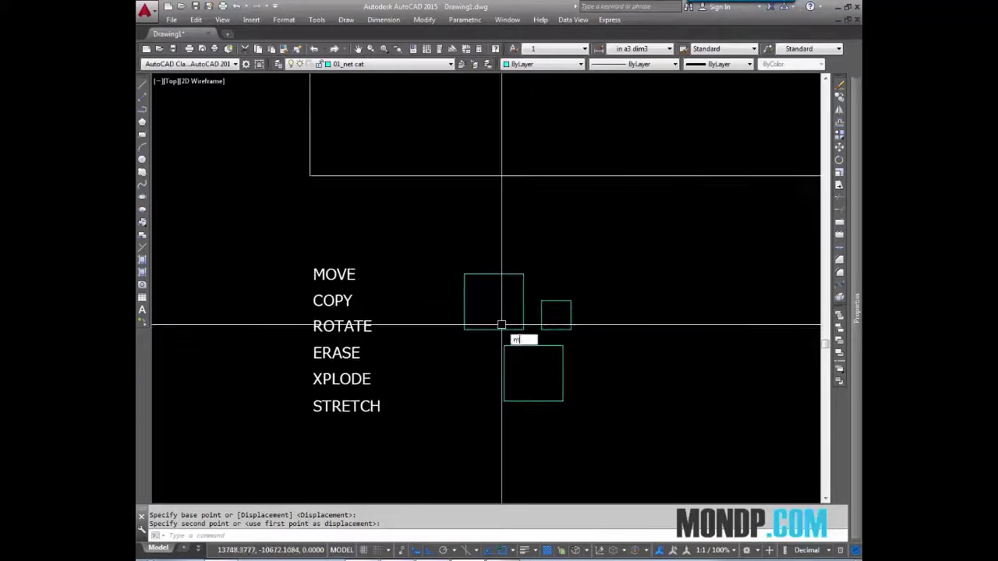
- Start MOVE and window-select the two larger squares
type("m")
key("Return")
scroll(586, 312, "up", 2)
left_click(590, 258)
left_click(374, 483)
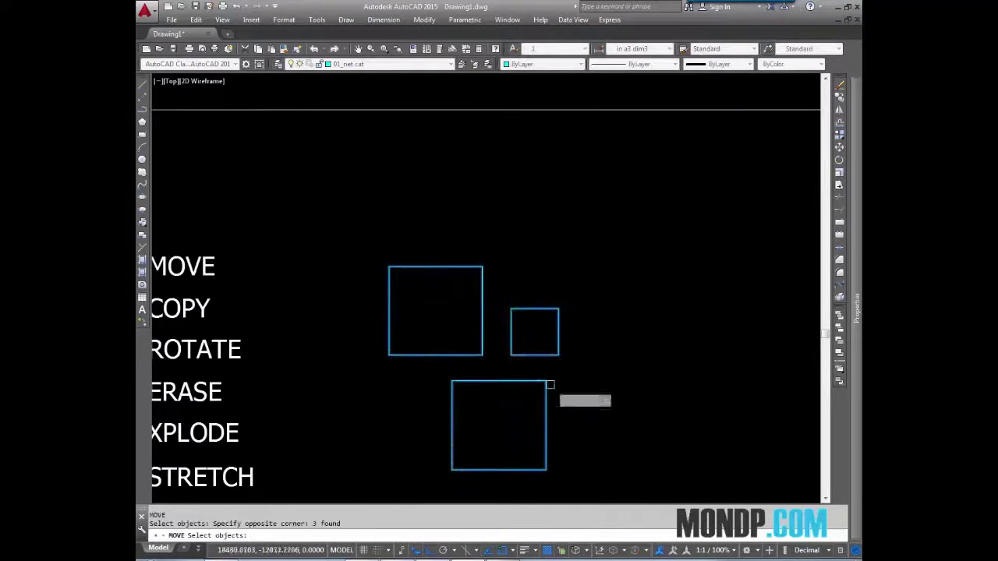
scroll(520, 360, "up", 2)
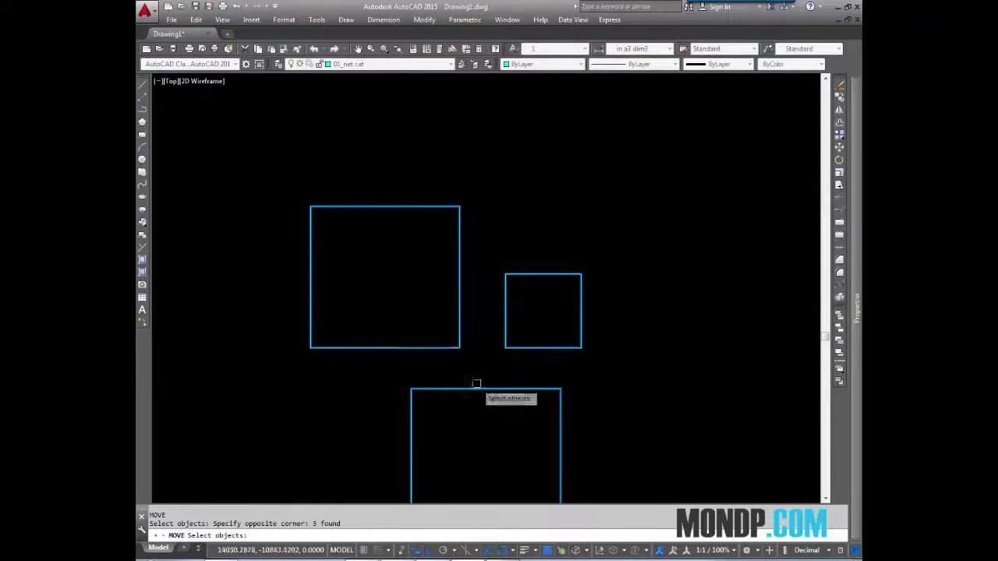
middle_click_drag(477, 383, 497, 289)
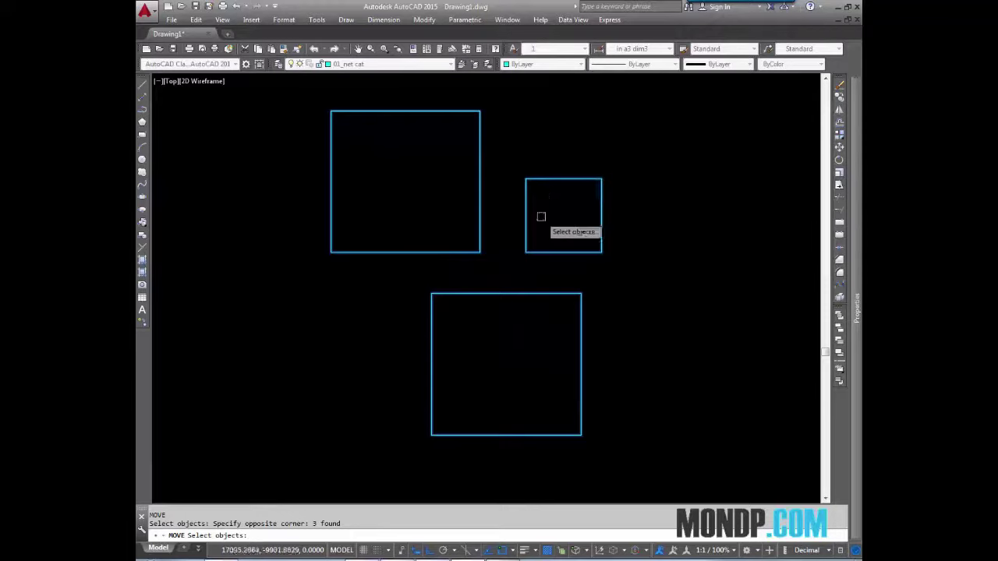
middle_click_drag(541, 216, 538, 269)
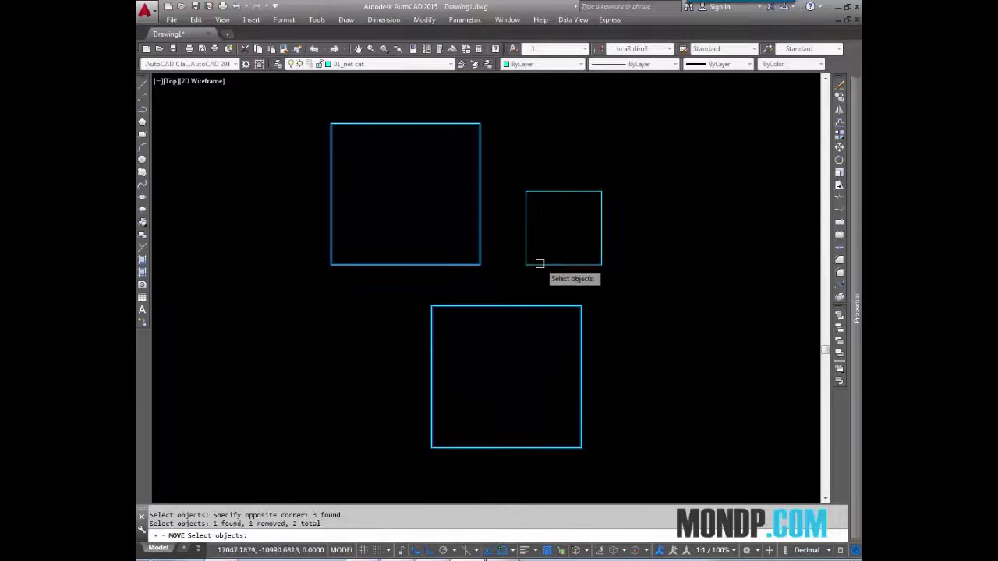
mouse_move(612, 257)
middle_mouse_down()
mouse_move(483, 291)
mouse_move(470, 310)
middle_mouse_up()
scroll(451, 214, "down", 3)
- Move the two larger squares to the right of the small square
key("Return")
left_click(471, 304)
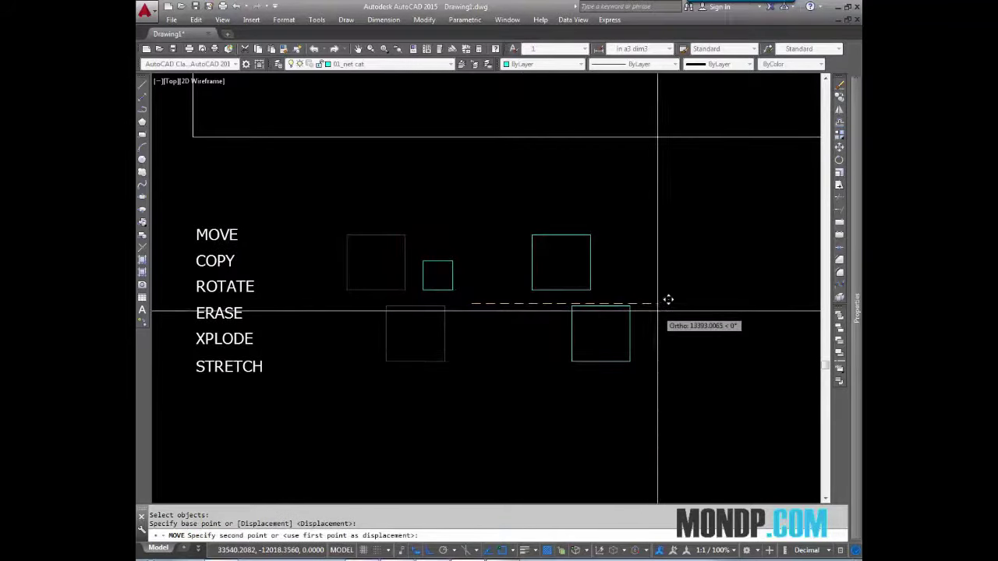
key("Escape")
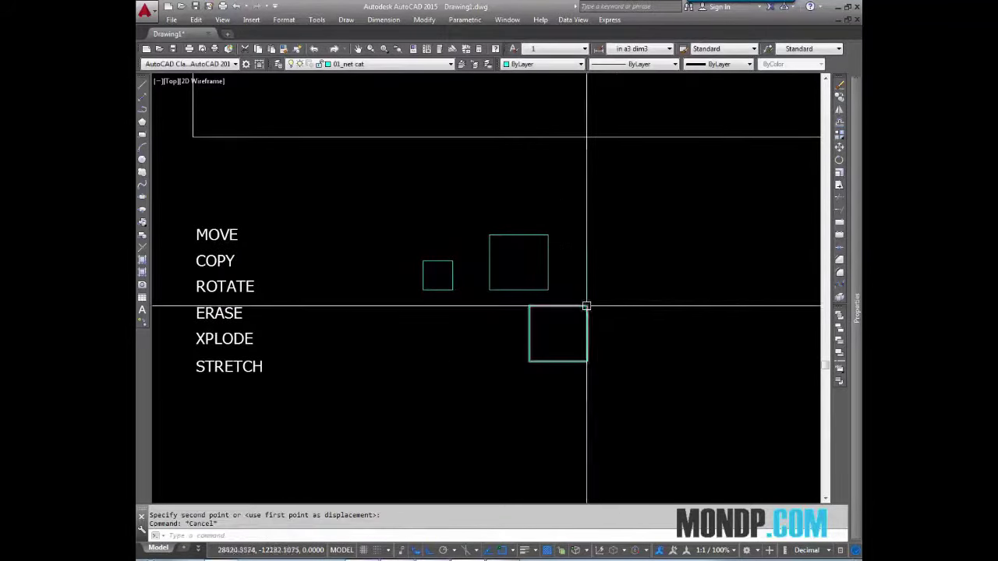
scroll(586, 307, "up", 2)
key("Escape")
scroll(585, 265, "down", 2)
middle_click_drag(441, 328, 444, 330)
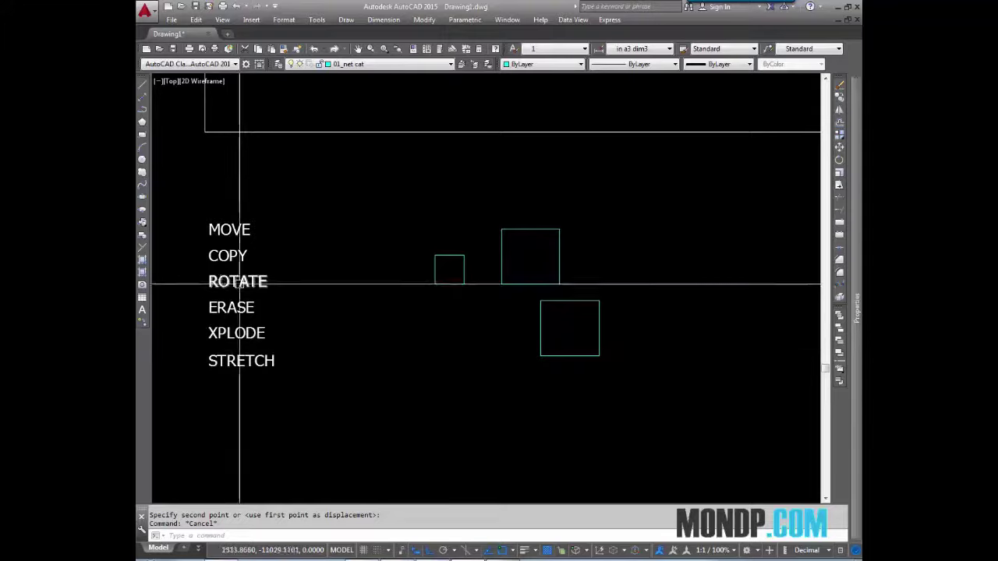
type("e")
- Erase the small square with a crossing selection
key("Return")
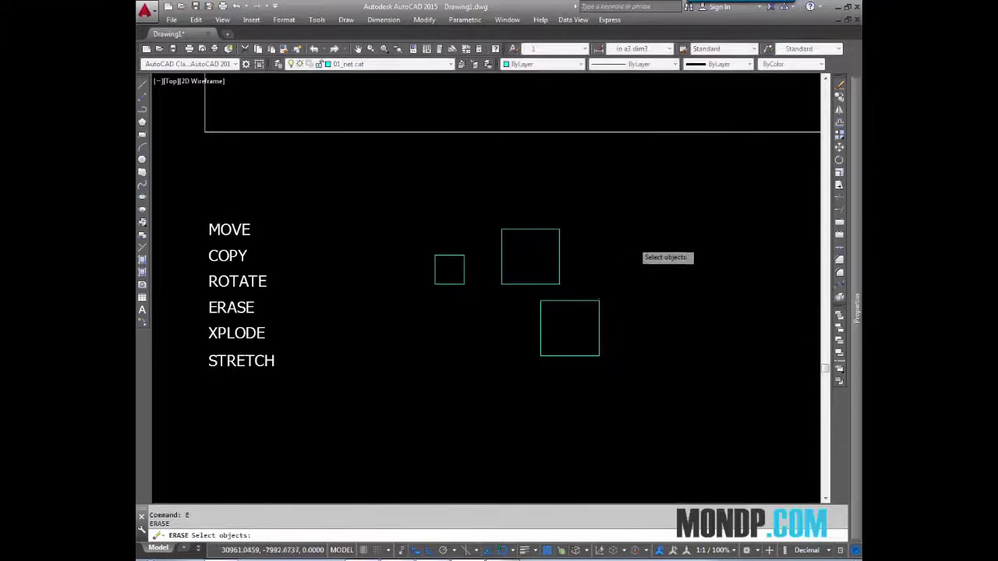
left_click(635, 240)
left_click(445, 324)
scroll(570, 306, "up", 2)
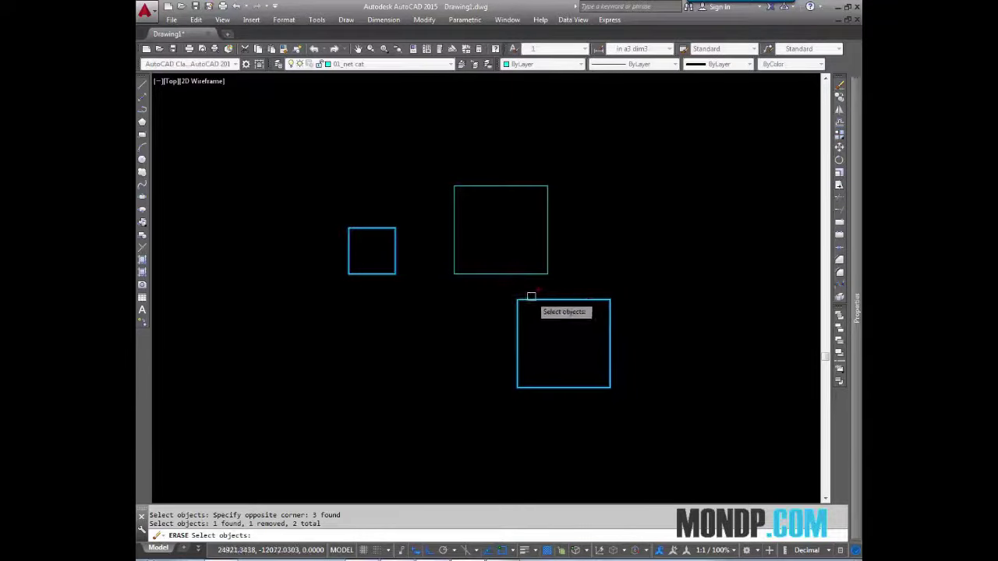
scroll(422, 303, "down", 3)
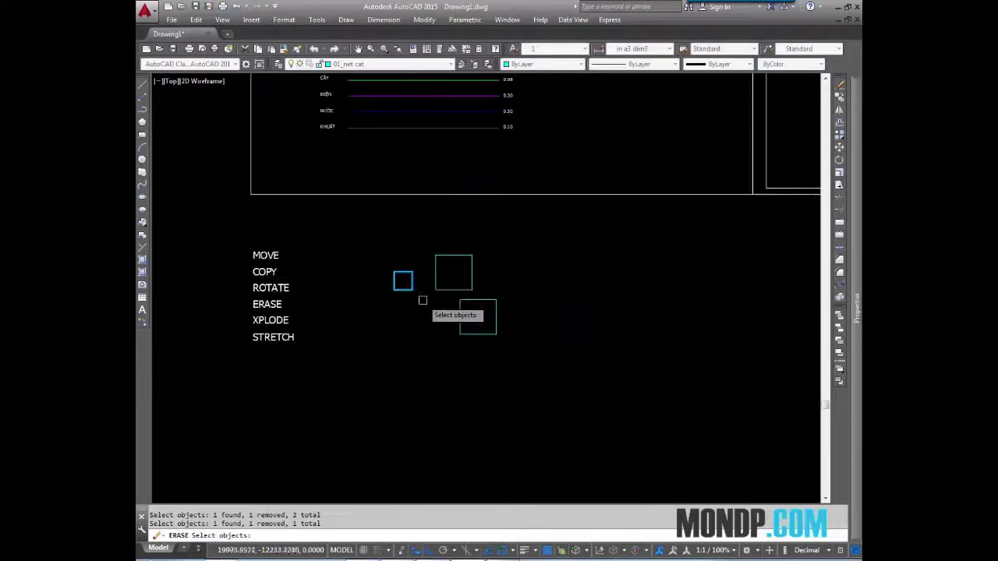
key("Return")
scroll(479, 290, "up", 3)
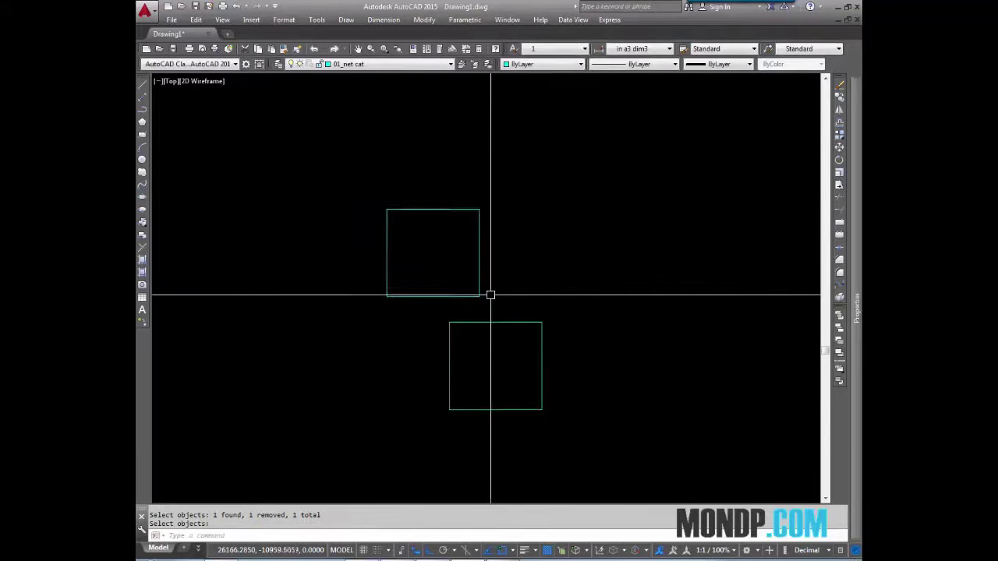
scroll(493, 304, "down", 3)
- Copy the lower square with CO and place the copy to its left
type("co")
key("Return")
left_click_drag(517, 304, 469, 347)
key("Return")
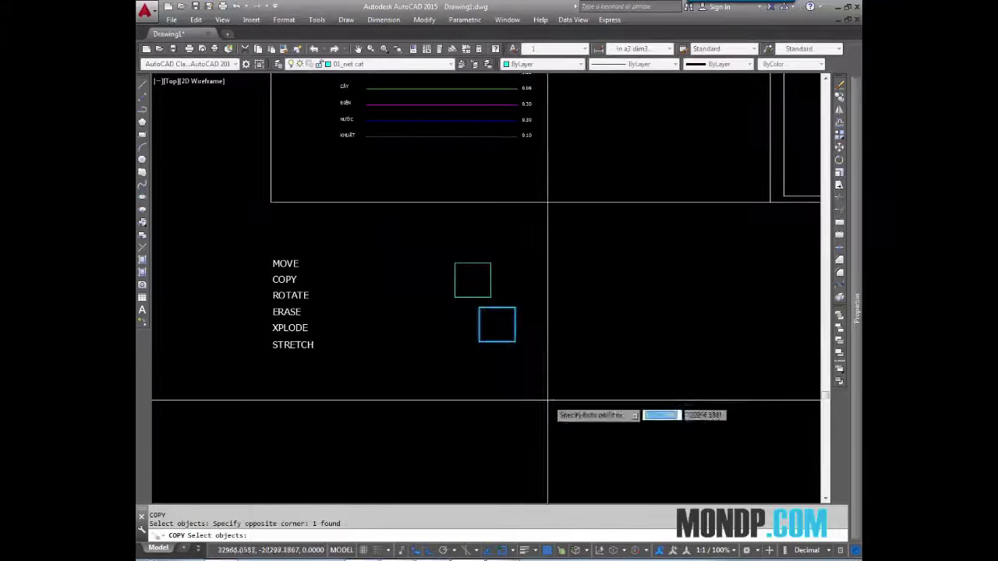
left_click(549, 400)
left_click(492, 394)
key("Escape")
- Cancel an unfinished selection window started above the squares
scroll(491, 309, "up", 4)
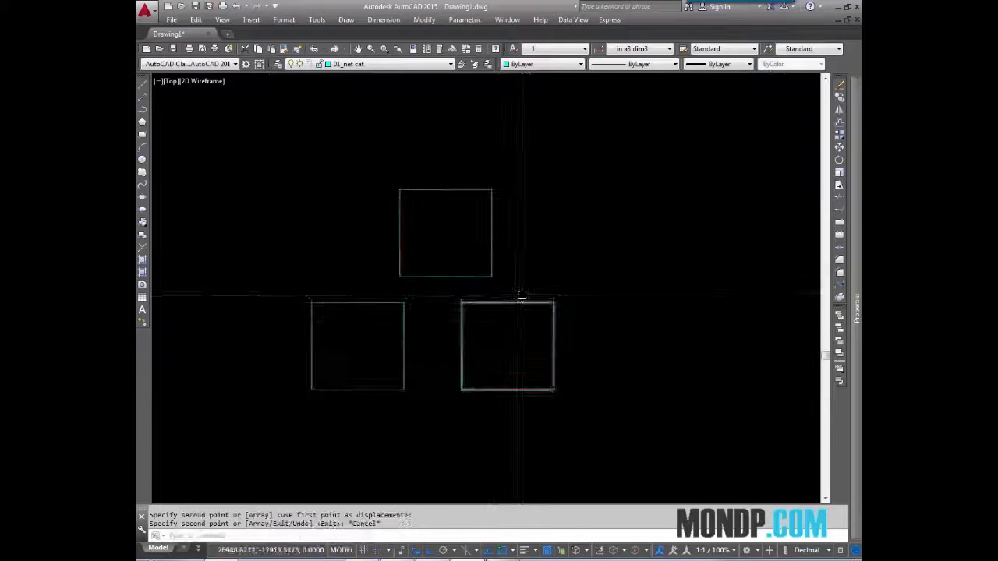
left_click(562, 232)
key("Escape")
scroll(515, 292, "down", 2)
scroll(530, 307, "down", 2)
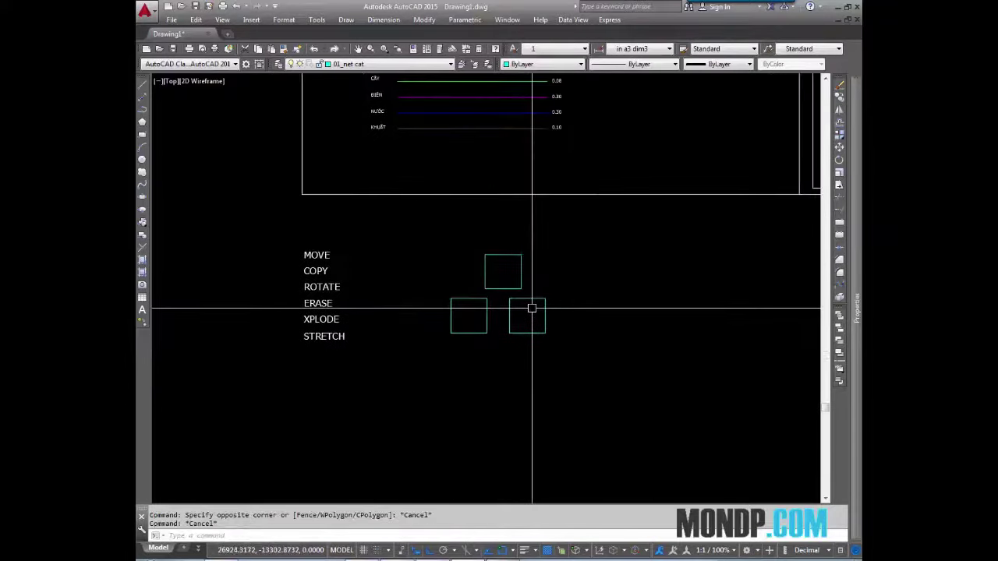
- Start another copy of the three squares with a crossing window, then cancel it
type("c")
key("Return")
left_click(557, 264)
left_click(472, 327)
scroll(541, 289, "up", 4)
key("Return")
left_click(531, 252)
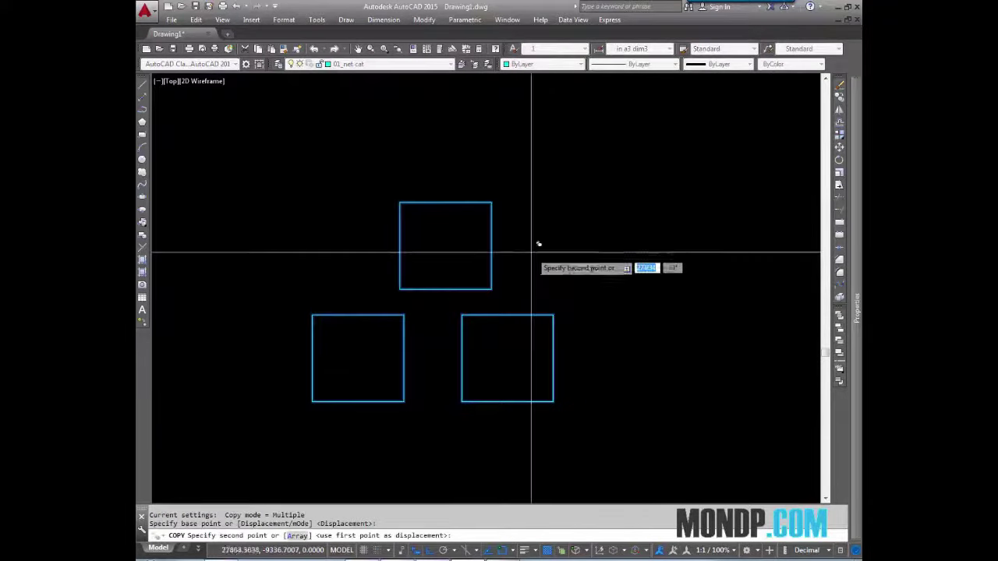
key("Escape")
- Select the squares again and place an extra copy to the right
key("Return")
left_click(526, 278)
left_click(352, 351)
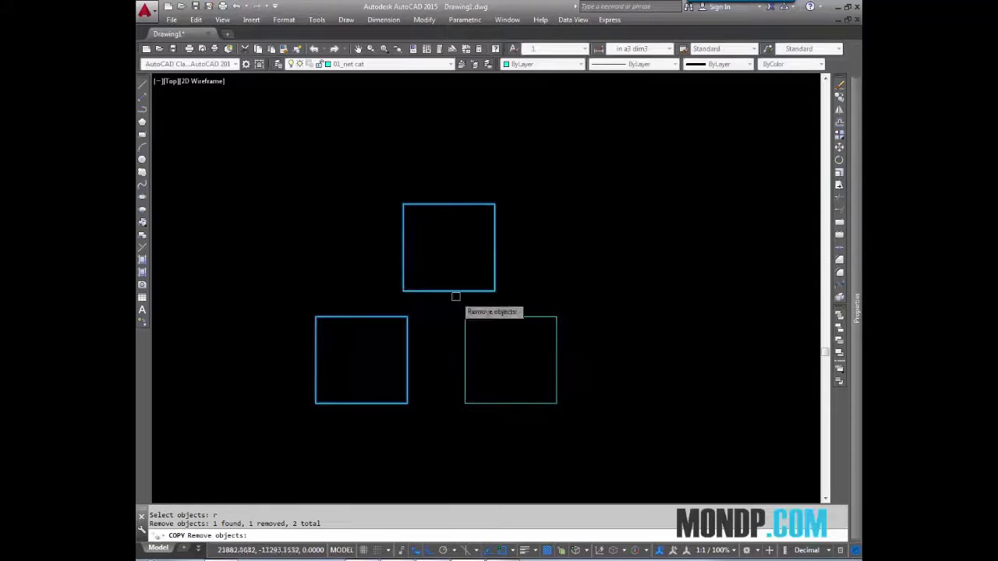
scroll(453, 303, "down", 4)
scroll(424, 341, "up", 4)
key("Return")
left_click(517, 258)
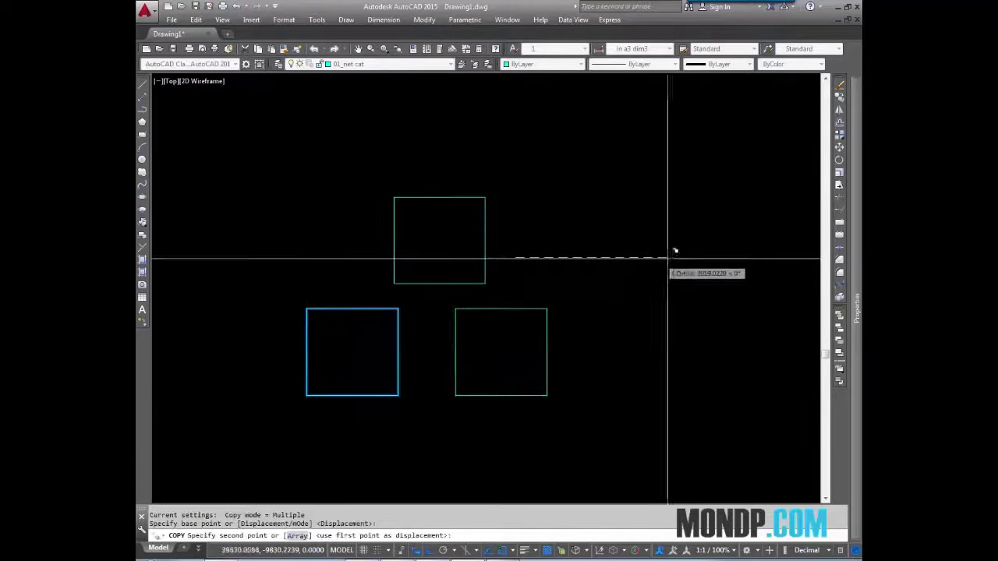
middle_click_drag(755, 270, 621, 278)
key("Escape")
- Erase the extra square on the right, leaving three squares in a triangle
scroll(596, 354, "down", 4)
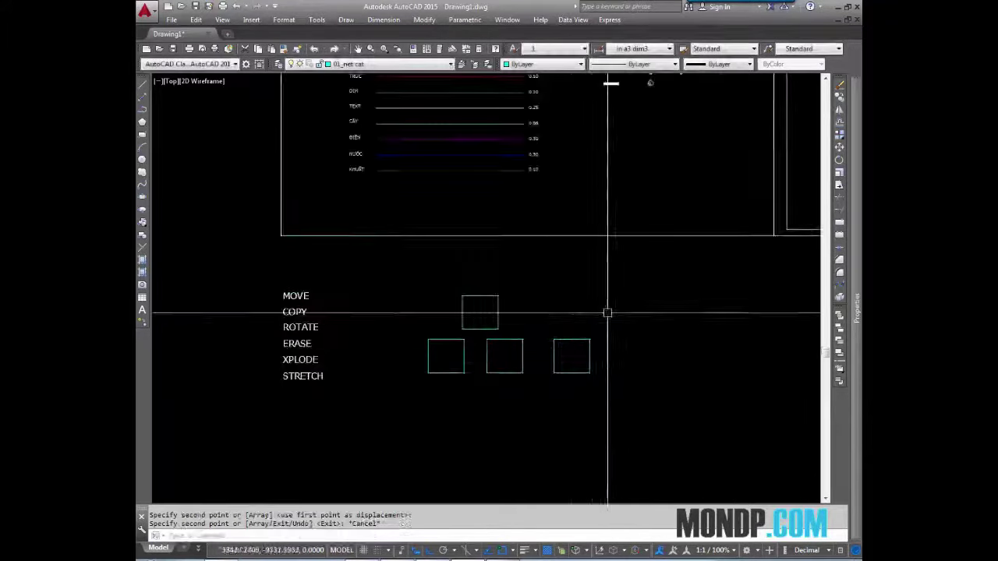
left_click(604, 386)
left_click(550, 378)
type("e")
key("Return")
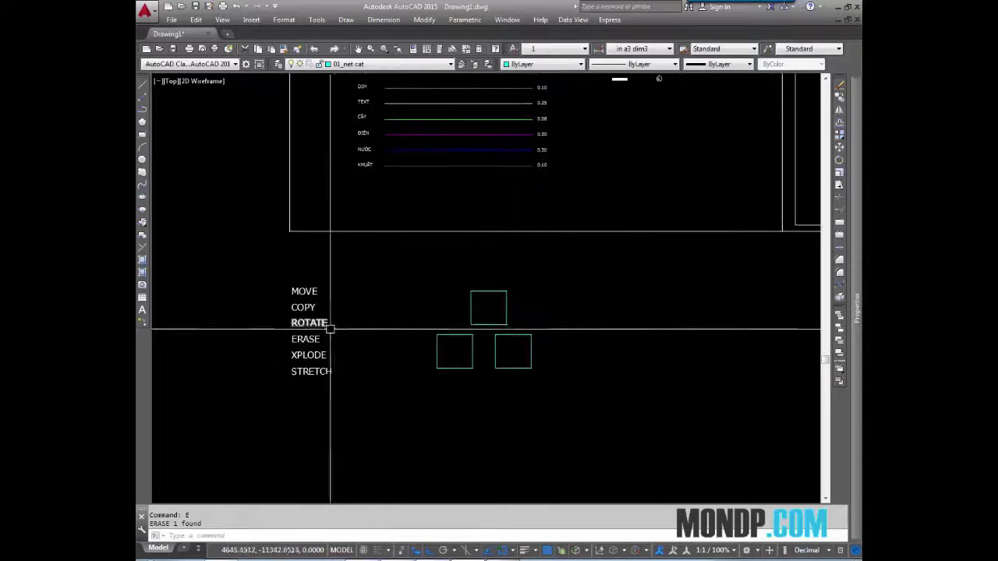
scroll(328, 330, "up", 2)
middle_click_drag(346, 327, 356, 333)
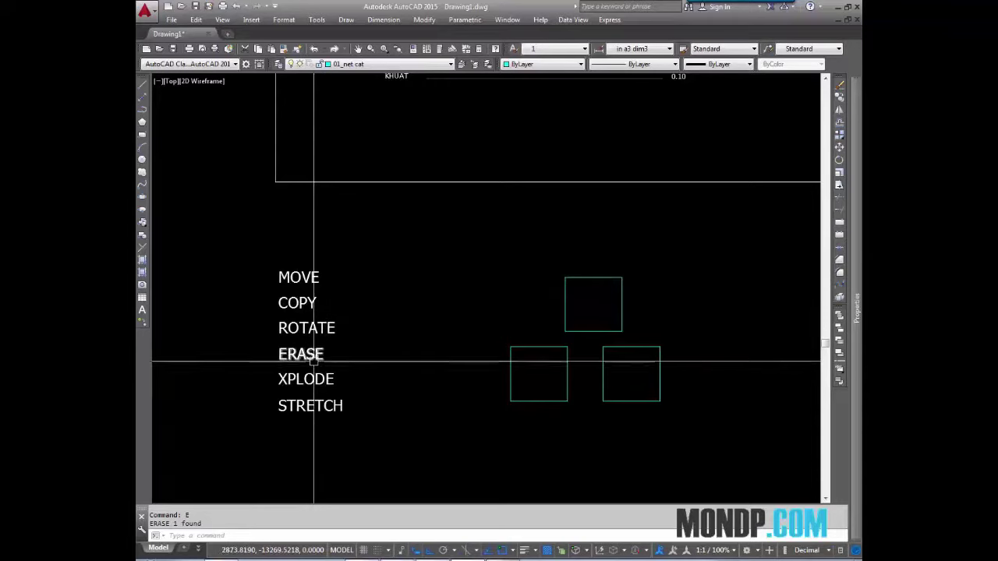
scroll(300, 388, "up", 2)
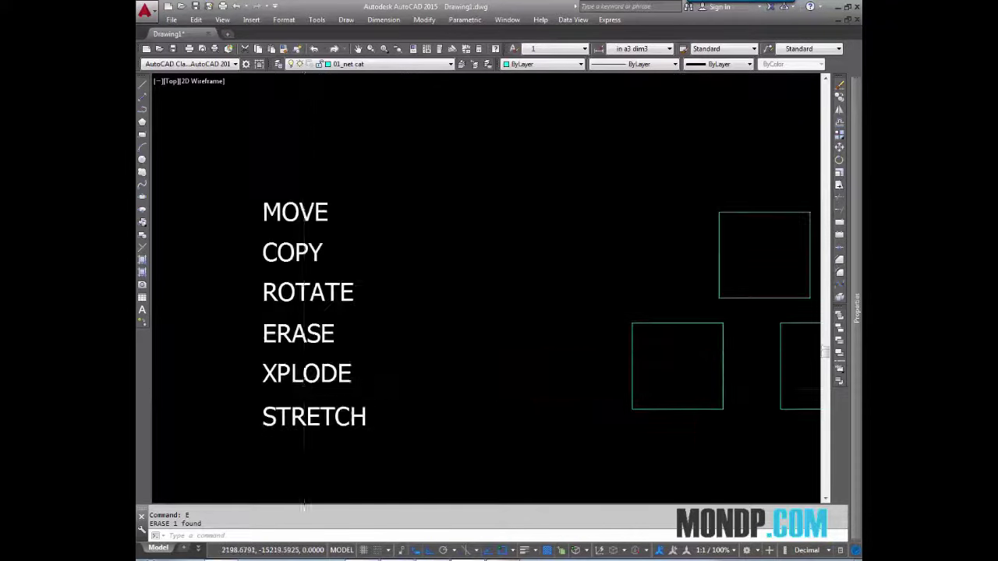
scroll(305, 388, "up", 2)
scroll(320, 363, "down", 2)
scroll(327, 364, "down", 6)
scroll(383, 316, "up", 2)
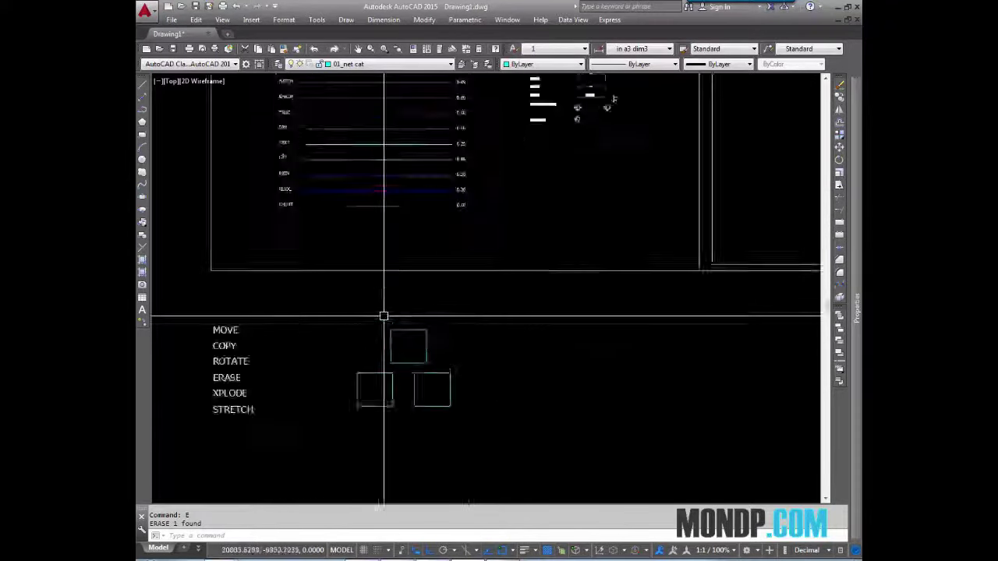
scroll(384, 316, "up", 2)
scroll(581, 281, "down", 5)
middle_click_drag(572, 283, 466, 352)
middle_click_drag(641, 289, 603, 297)
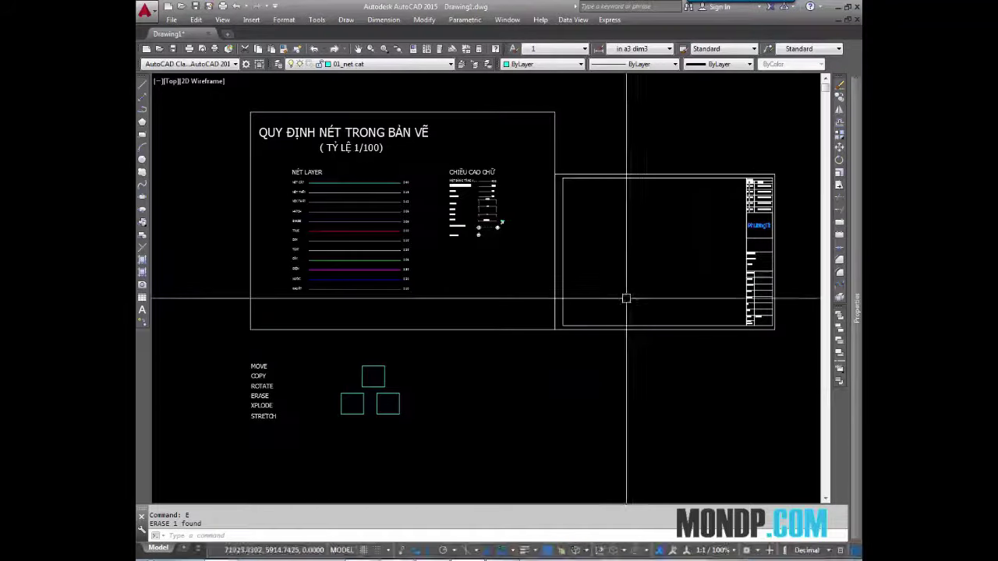